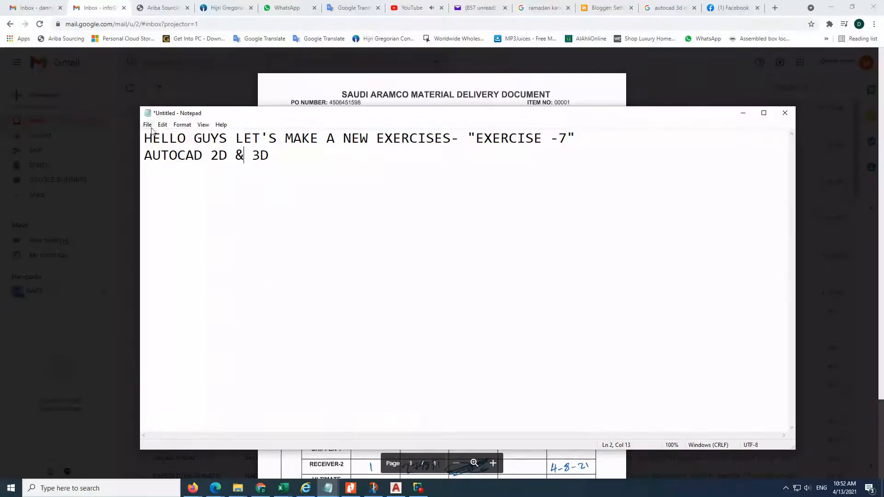
- Examine the dimensioned baluster drawing in Nitro Pro and bring up the empty drawing in AutoCAD
{"action": "left_click_drag", "start_coordinate": [144, 138], "coordinate": [271, 158]}
{"action": "left_click", "coordinate": [271, 158]}
{"action": "left_click", "coordinate": [351, 488]}
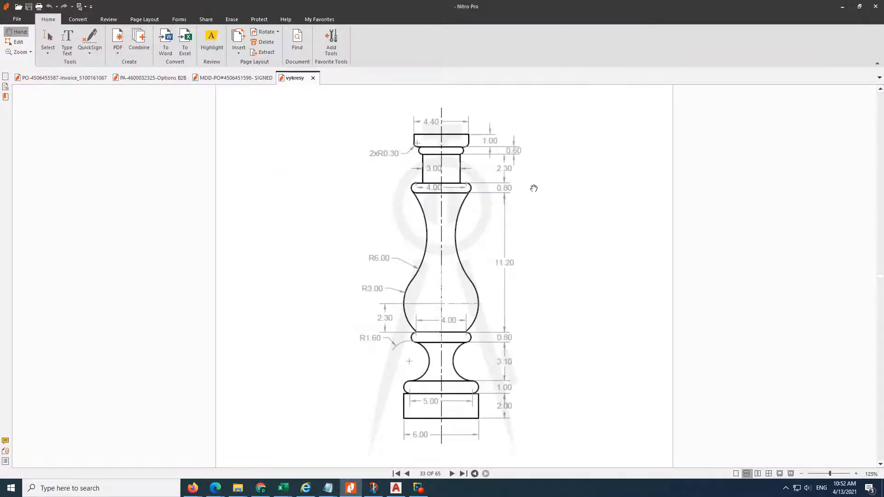
{"action": "left_click", "coordinate": [395, 488]}
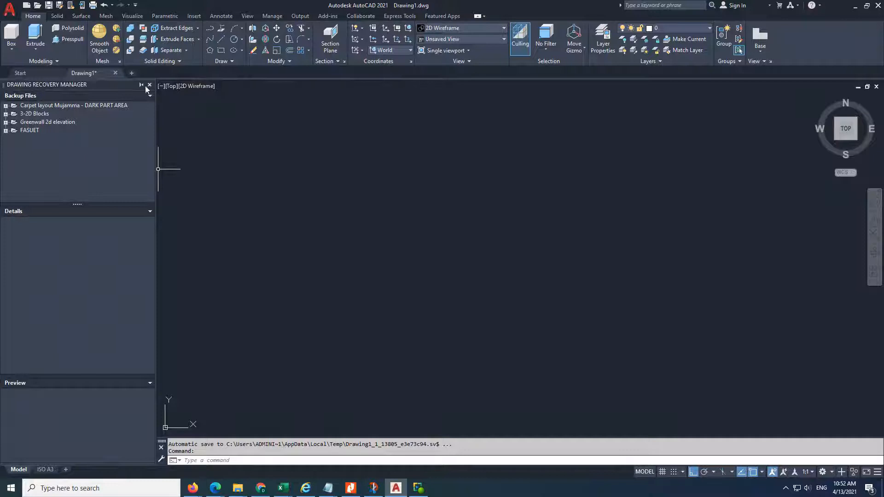
- Replace the Notepad text with "FIRST DON'T FORGET TO LIKE, SHRE ANDSUBSCRIBED FOR MORE EXERCISES"
{"action": "left_click", "coordinate": [327, 488]}
{"action": "key", "text": "ctrl+a"}
{"action": "type", "text": "FIR"}
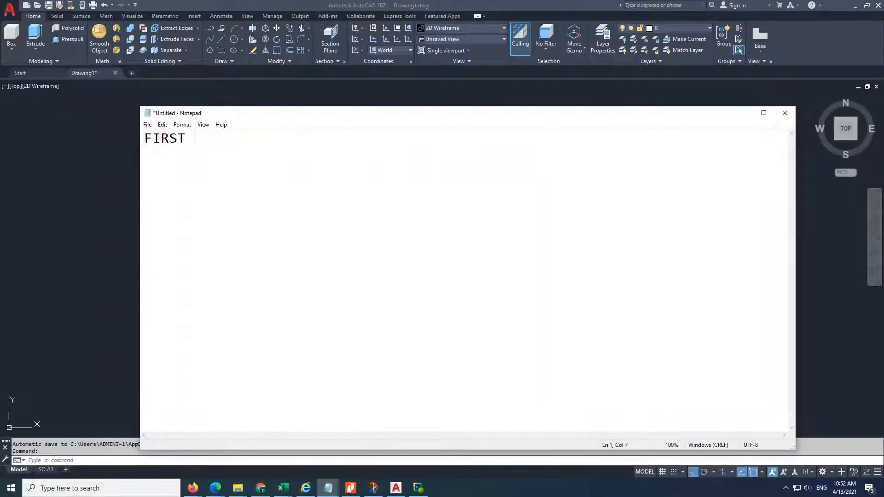
{"action": "type", "text": "ST DON'T  FORGET TO LIKE SAH"}
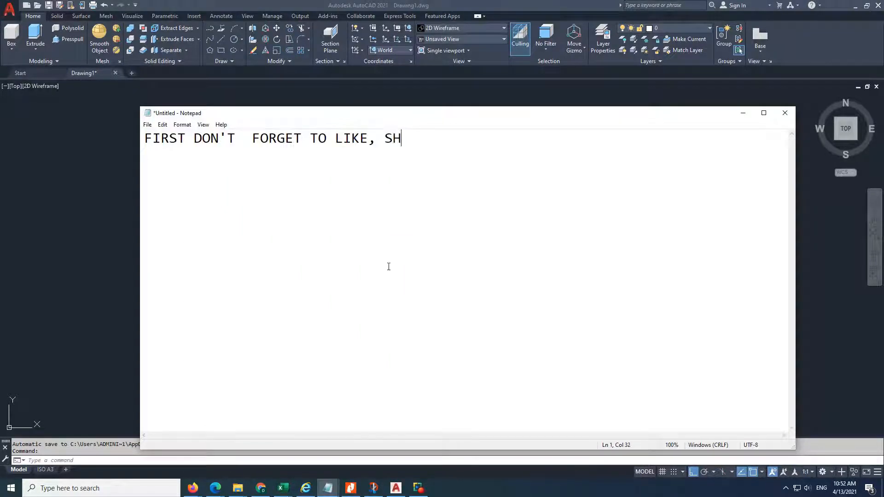
{"action": "type", "text": "SCRIBED FOR MR"}
{"action": "key", "text": "BackSpace"}
{"action": "type", "text": "OPRE"}
{"action": "key", "text": "BackSpace"}
{"action": "key", "text": "BackSpace"}
{"action": "key", "text": "BackSpace"}
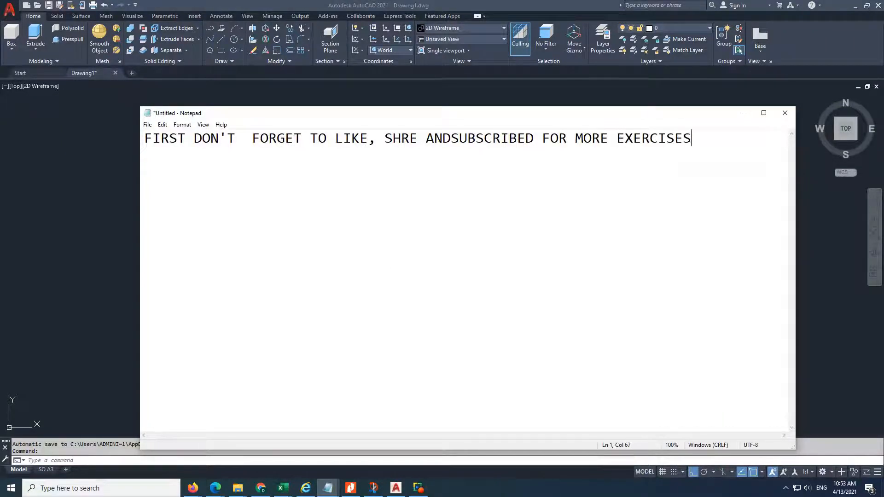
{"action": "key", "text": "ctrl+a"}
{"action": "key", "text": "BackSpace"}
{"action": "type", "text": "LET"}
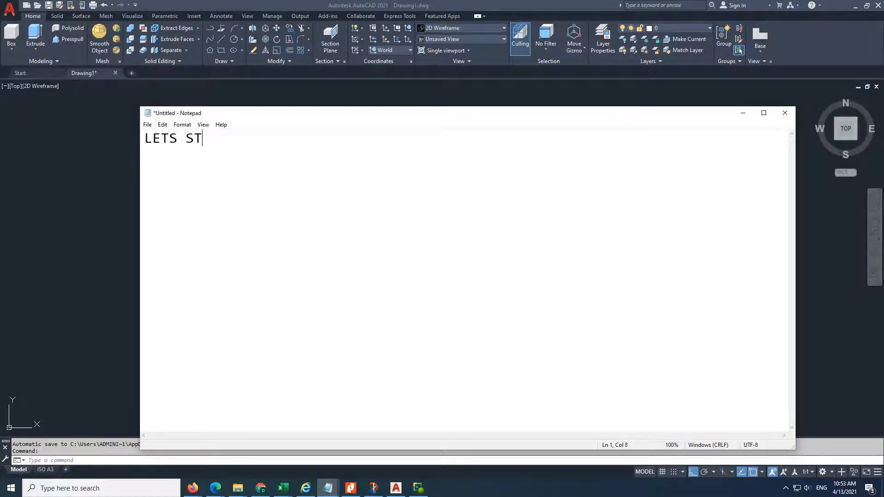
{"action": "key", "text": "alt+Tab"}
{"action": "left_click", "coordinate": [352, 487]}
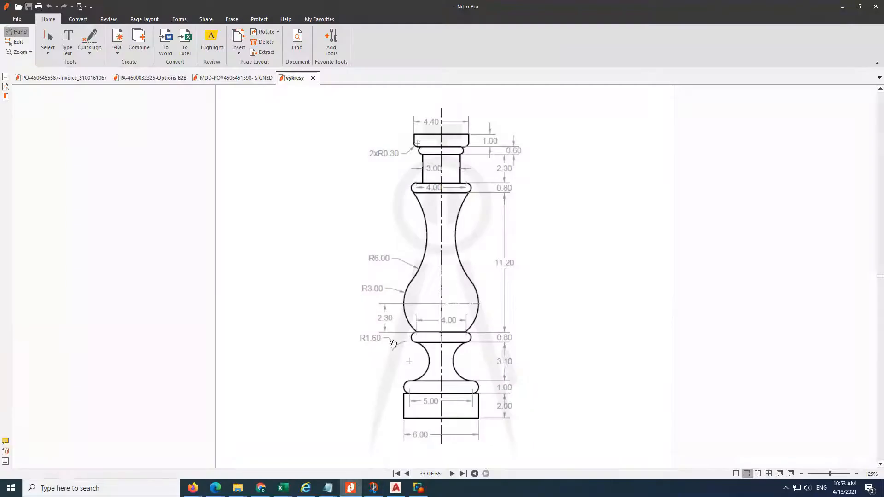
{"action": "mouse_move", "coordinate": [327, 487]}
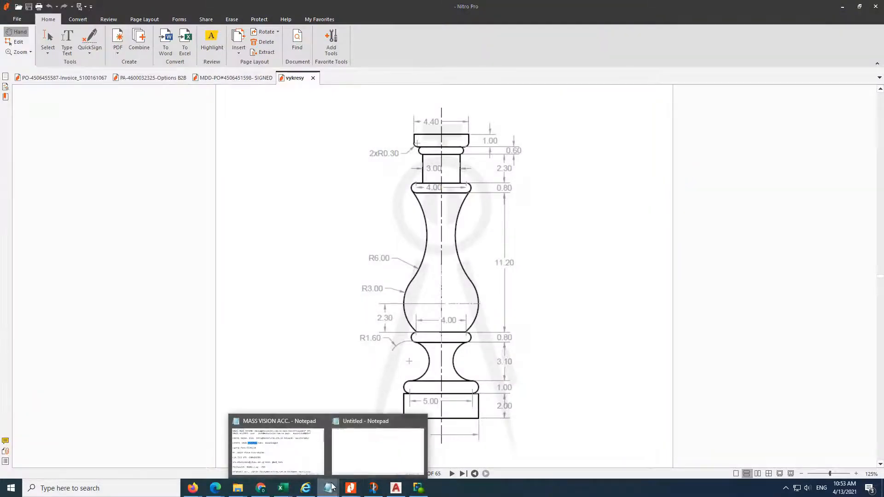
{"action": "left_click", "coordinate": [373, 462]}
{"action": "type", "text": "LETS MAK"}
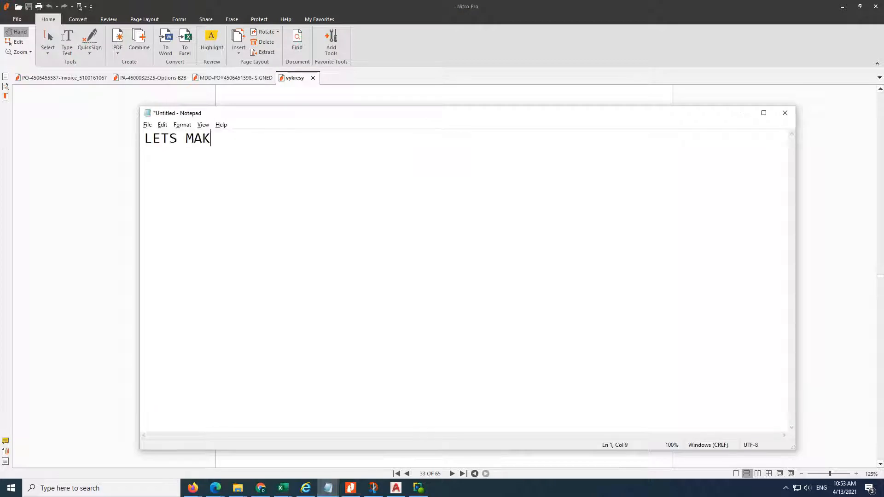
{"action": "key", "text": "ctrl+a"}
{"action": "key", "text": "Delete"}
- Switch to AutoCAD and draw a horizontal line 4.4 long as the baluster's top edge
{"action": "key", "text": "alt+Tab"}
{"action": "type", "text": "l"}
{"action": "key", "text": "Return"}
{"action": "left_click", "coordinate": [328, 171]}
{"action": "type", "text": "4"}
{"action": "type", "text": ".4"}
{"action": "key", "text": "Return"}
{"action": "key", "text": "Escape"}
- Examine the dimensions of the baluster's uppermost part in the Nitro Pro reference drawing
{"action": "left_click", "coordinate": [351, 488]}
{"action": "scroll", "coordinate": [461, 128], "scroll_direction": "up", "scroll_amount": 8, "text": "ctrl"}
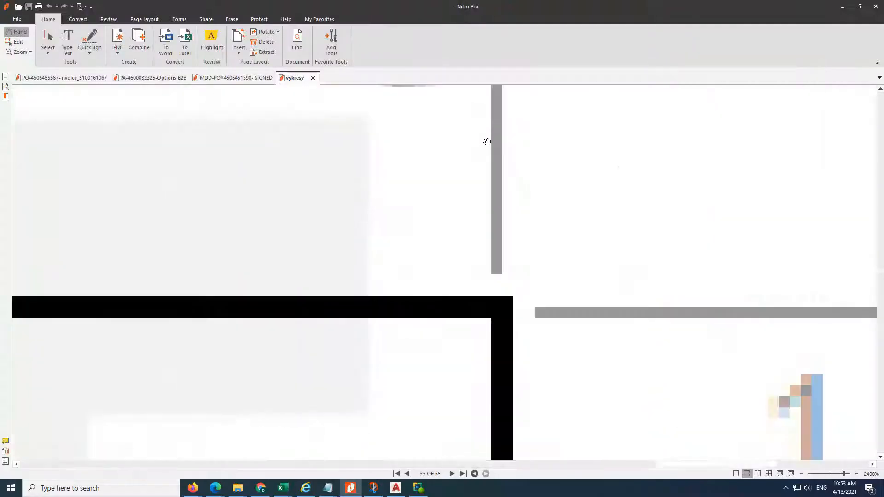
{"action": "scroll", "coordinate": [488, 135], "scroll_direction": "down", "scroll_amount": 5, "text": "ctrl"}
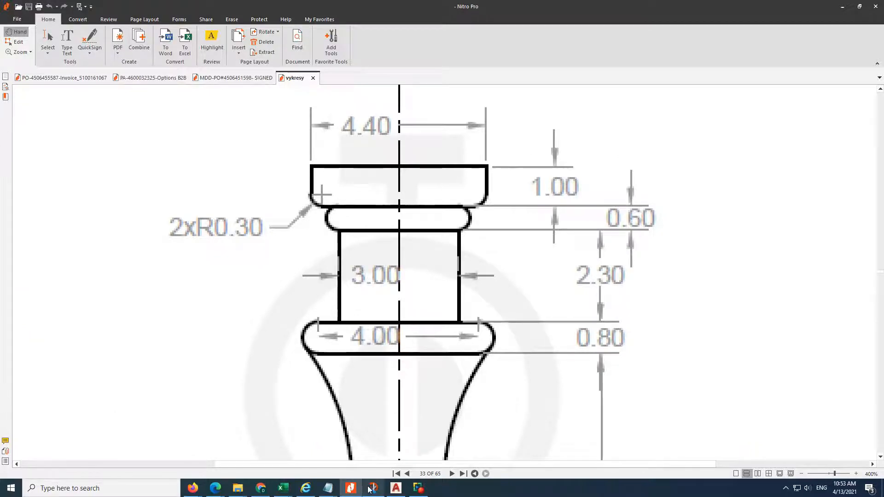
{"action": "mouse_move", "coordinate": [328, 488]}
{"action": "left_click", "coordinate": [371, 461]}
{"action": "type", "text": "AND THEN 1"}
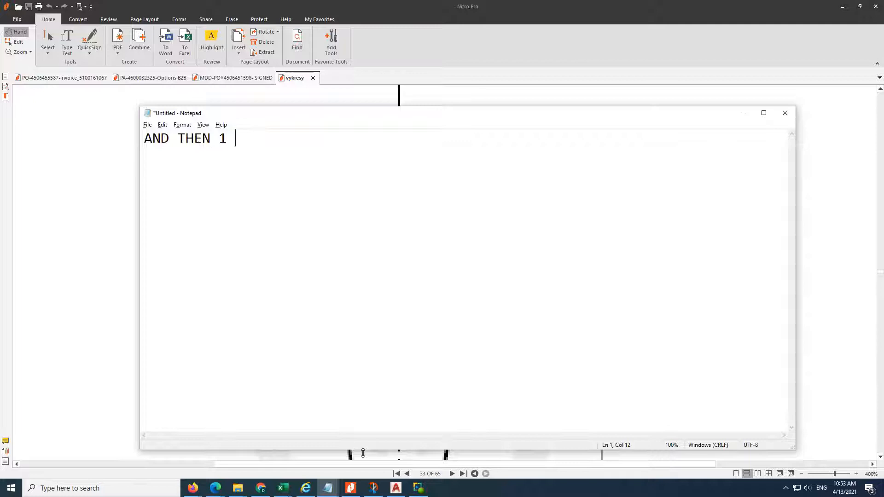
{"action": "key", "text": "ctrl+a"}
{"action": "key", "text": "BackSpace"}
{"action": "left_click", "coordinate": [743, 113]}
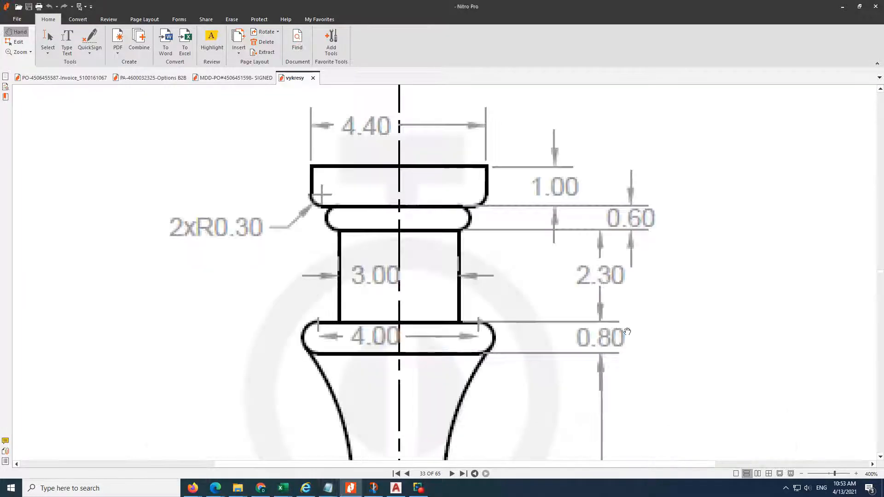
- Switch to AutoCAD and draw a vertical line 1 long down from the right end of the top edge
{"action": "left_click", "coordinate": [396, 488]}
{"action": "type", "text": "l"}
{"action": "key", "text": "Return"}
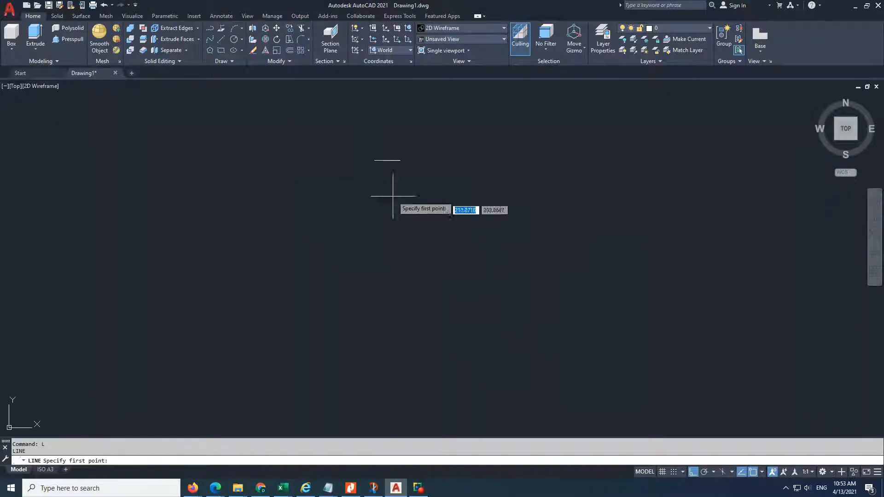
{"action": "left_click", "coordinate": [400, 160]}
{"action": "type", "text": "1"}
{"action": "key", "text": "Return"}
{"action": "scroll", "coordinate": [388, 173], "scroll_direction": "up", "scroll_amount": 2}
{"action": "key", "text": "Escape"}
- Draw a vertical line 1 long down from the left end of the top edge
{"action": "type", "text": "1"}
{"action": "key", "text": "Return"}
{"action": "key", "text": "Escape"}
{"action": "type", "text": "l"}
{"action": "key", "text": "Return"}
{"action": "left_click", "coordinate": [366, 153]}
{"action": "type", "text": "1"}
{"action": "key", "text": "Return"}
{"action": "key", "text": "Escape"}
{"action": "scroll", "coordinate": [375, 134], "scroll_direction": "up", "scroll_amount": 5}
- Check the corner radius in the reference drawing and note "LETS MAKE CIRCLE 2X BY R-0.30" in Notepad
{"action": "left_click", "coordinate": [350, 487]}
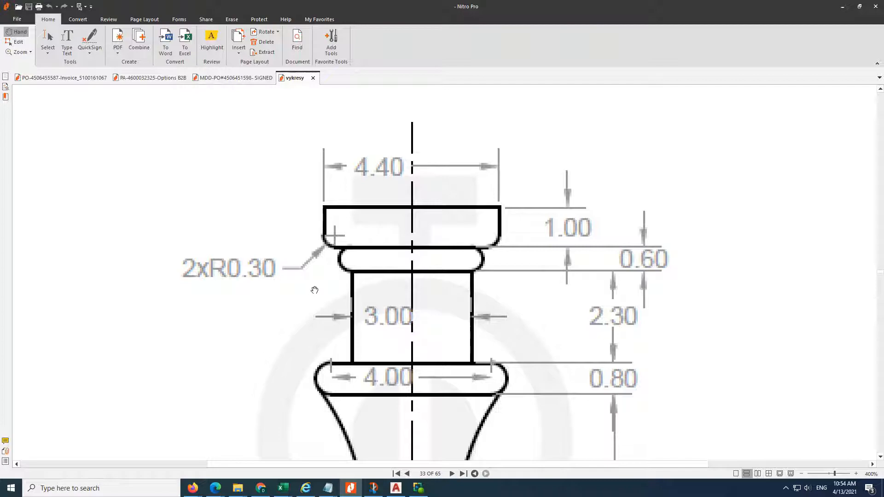
{"action": "key", "text": "alt+Tab"}
{"action": "key", "text": "alt+Tab"}
{"action": "type", "text": "LETS MAKE CIRCLE 2X BY"}
{"action": "left_click", "coordinate": [351, 488]}
{"action": "key", "text": "alt+Tab"}
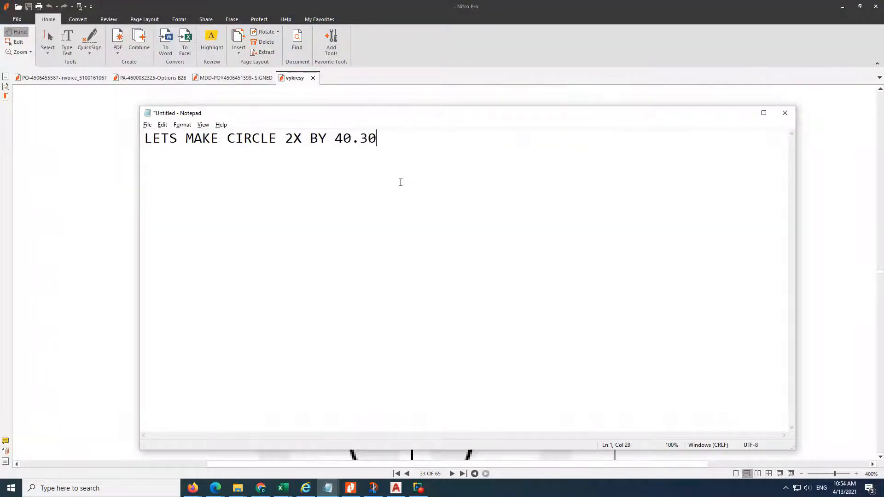
{"action": "type", "text": "R"}
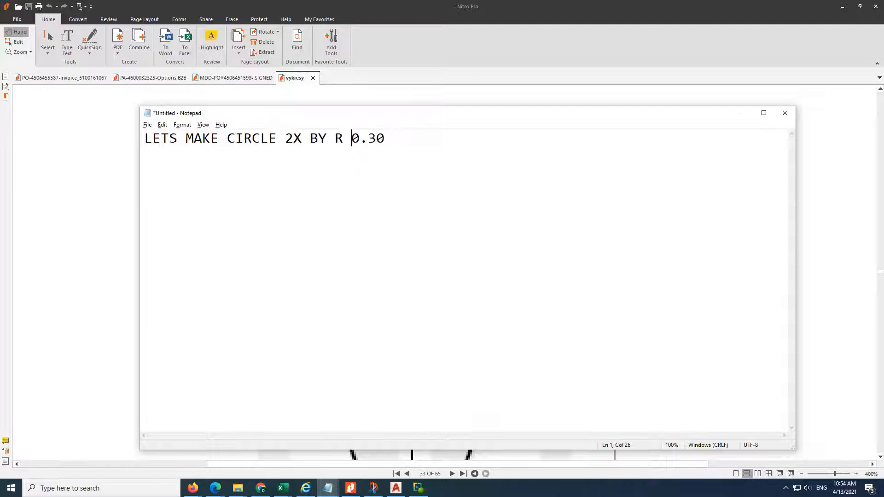
{"action": "key", "text": "BackSpace"}
{"action": "type", "text": "-"}
- Draw a circle of radius .30 centred on the lower end of the left vertical line in AutoCAD
{"action": "key", "text": "alt+Tab"}
{"action": "key", "text": "Return"}
{"action": "left_click", "coordinate": [332, 238]}
{"action": "type", "text": ".30"}
{"action": "key", "text": "Return"}
- Move the circle so its left quadrant sits on the lower end of the left vertical line
{"action": "type", "text": "m"}
{"action": "key", "text": "Return"}
{"action": "left_click", "coordinate": [348, 247]}
{"action": "left_click", "coordinate": [316, 245]}
{"action": "key", "text": "Return"}
{"action": "left_click", "coordinate": [322, 238]}
{"action": "left_click", "coordinate": [333, 238]}
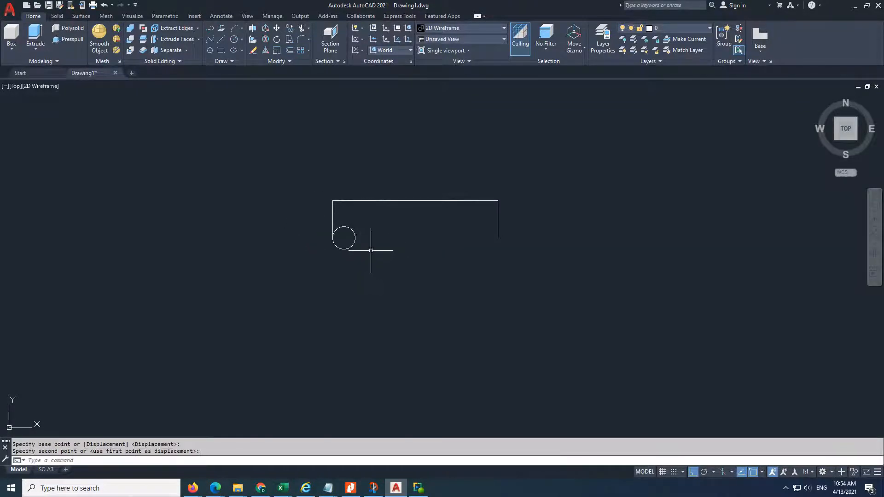
- Note the mirror command in Notepad as "MIRROR MI"
{"action": "mouse_move", "coordinate": [327, 488]}
{"action": "left_click", "coordinate": [377, 449]}
{"action": "type", "text": "MIRROR MI"}
{"action": "key", "text": "ctrl+a"}
- Mirror the circle about a vertical line through the top edge's midpoint in AutoCAD, keeping the source circle
{"action": "key", "text": "alt+Tab"}
{"action": "type", "text": "MI"}
{"action": "key", "text": "Return"}
{"action": "left_click", "coordinate": [376, 212]}
{"action": "left_click", "coordinate": [342, 251]}
{"action": "key", "text": "Return"}
{"action": "left_click", "coordinate": [415, 200]}
{"action": "left_click", "coordinate": [420, 139]}
{"action": "key", "text": "Return"}
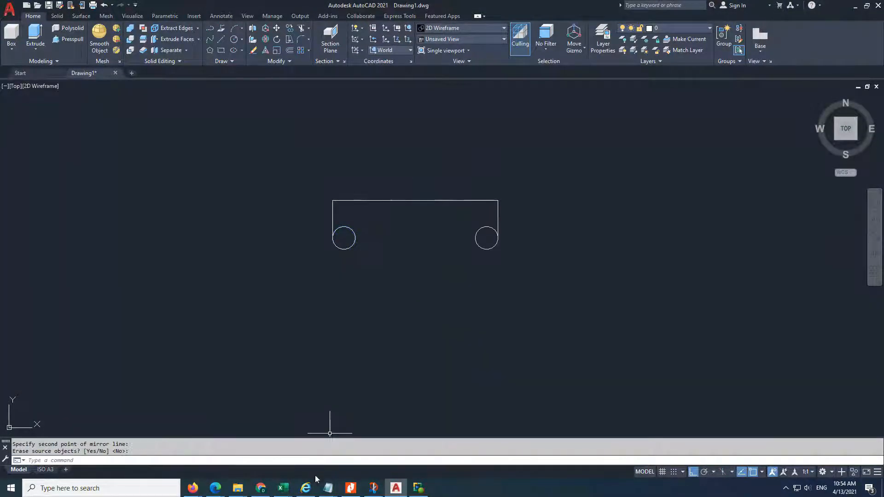
- Check the reference drawing and note "LETS CONNECT TO LINE" in Notepad
{"action": "left_click", "coordinate": [350, 488]}
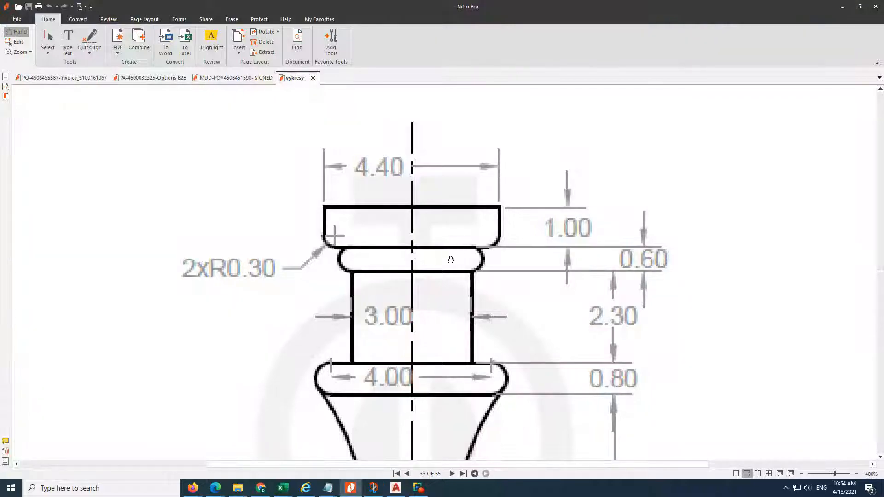
{"action": "key", "text": "alt+Tab"}
{"action": "mouse_move", "coordinate": [328, 487]}
{"action": "left_click", "coordinate": [355, 463]}
{"action": "type", "text": "LET"}
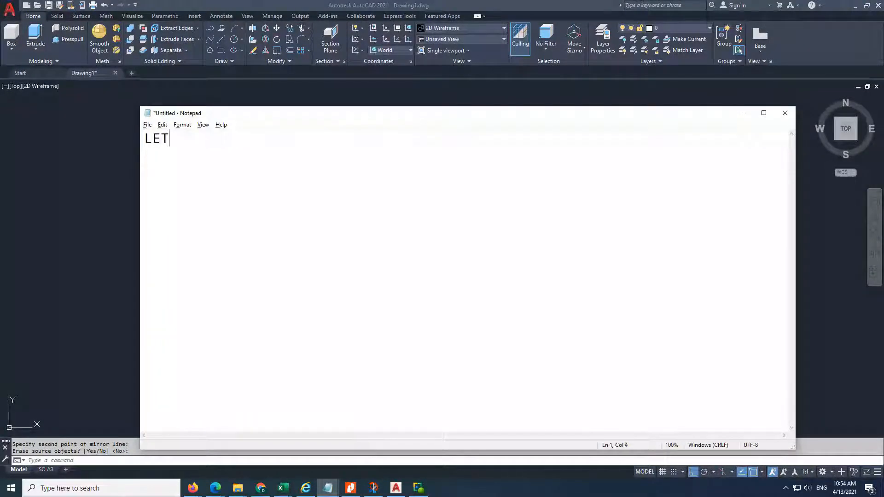
{"action": "type", "text": "S CONNECT TO LINE"}
{"action": "key", "text": "ctrl+a"}
- Draw a horizontal line in AutoCAD connecting the bottom quadrants of the two circles
{"action": "key", "text": "alt+Tab"}
{"action": "type", "text": "L"}
{"action": "key", "text": "Return"}
{"action": "left_click", "coordinate": [352, 248]}
{"action": "left_click", "coordinate": [483, 240]}
{"action": "key", "text": "Escape"}
{"action": "mouse_move", "coordinate": [328, 487]}
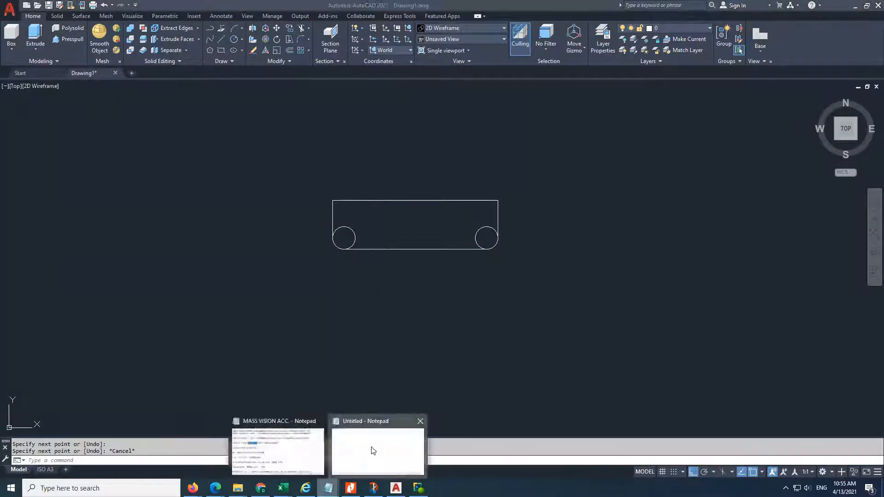
{"action": "left_click", "coordinate": [373, 450]}
{"action": "type", "text": "A"}
{"action": "key", "text": "ctrl+a"}
{"action": "key", "text": "BackSpace"}
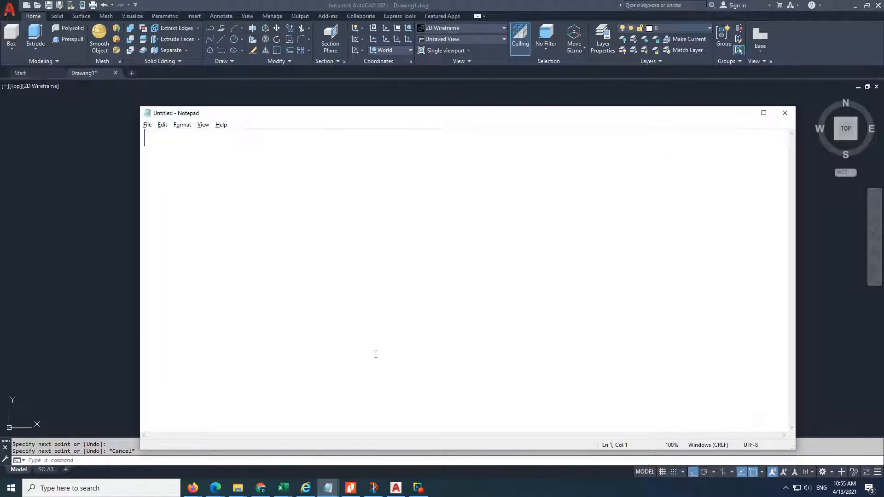
- Trim the inner portions of both circles, leaving only the rounded lower corners of the top block
{"action": "key", "text": "alt+Tab"}
{"action": "type", "text": "tr"}
{"action": "key", "text": "Return"}
{"action": "right_click", "coordinate": [375, 234]}
{"action": "left_click", "coordinate": [355, 236]}
{"action": "left_click", "coordinate": [477, 230]}
{"action": "key", "text": "Escape"}
{"action": "middle_click_drag", "start_coordinate": [453, 221], "coordinate": [398, 242]}
{"action": "scroll", "coordinate": [399, 242], "scroll_direction": "up", "scroll_amount": 2}
- Check the second ring's height in the reference drawing and note "WE WILL OFFSET FOR 0.60" in Notepad
{"action": "key", "text": "alt+Tab"}
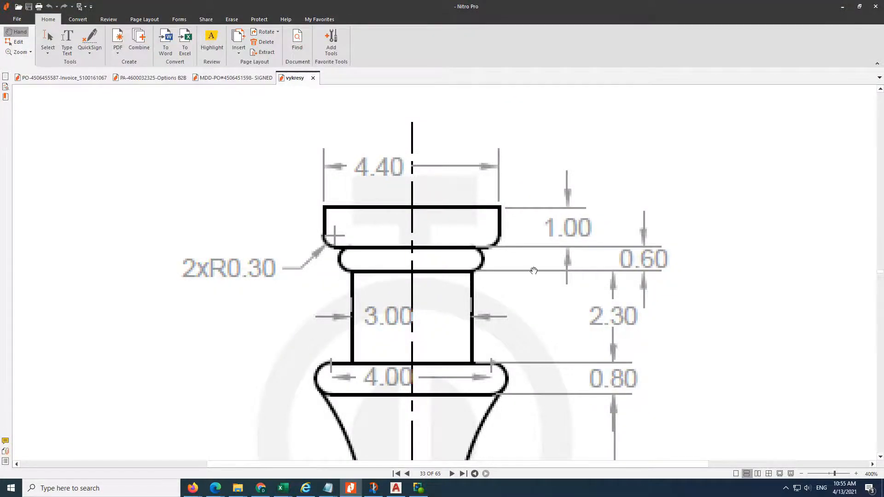
{"action": "left_click", "coordinate": [396, 488]}
{"action": "mouse_move", "coordinate": [328, 487]}
{"action": "left_click", "coordinate": [365, 462]}
{"action": "type", "text": "WE WILL OFFSET FOR"}
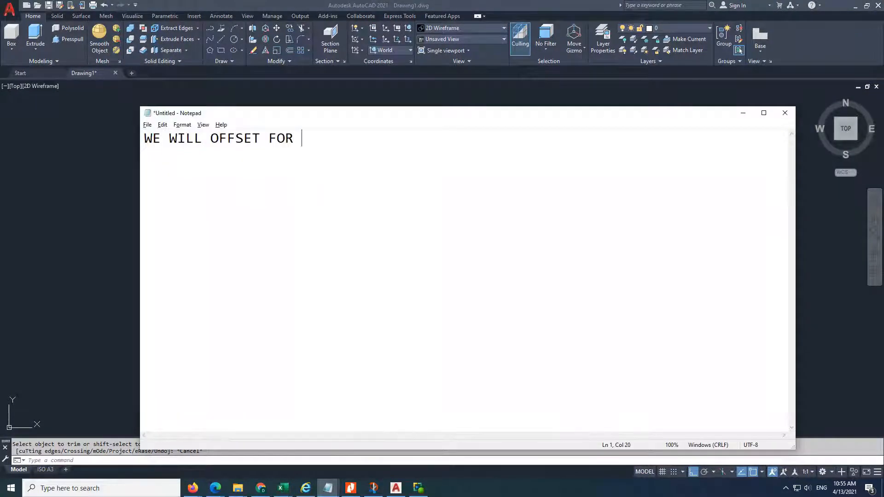
{"action": "key", "text": "ctrl+a"}
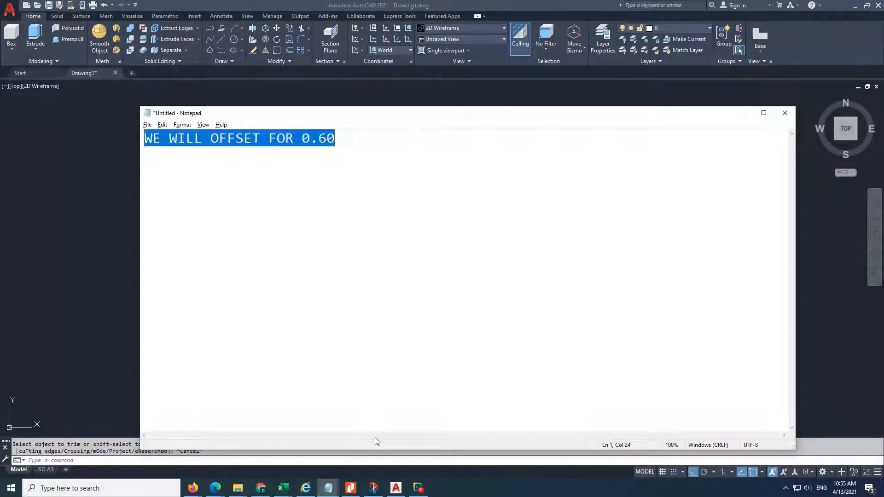
- Offset the top block's bottom edge downward by 0.60 in AutoCAD
{"action": "key", "text": "alt+Tab"}
{"action": "type", "text": "o"}
{"action": "key", "text": "Return"}
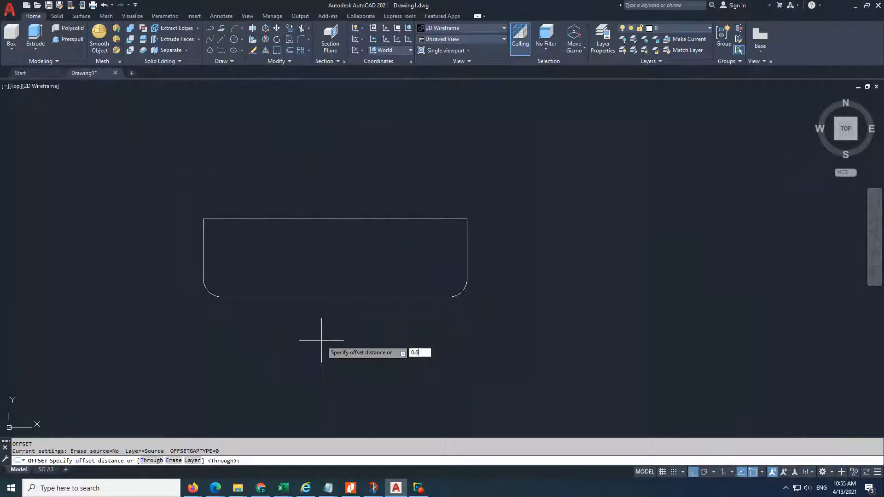
{"action": "type", "text": "0.60"}
{"action": "key", "text": "Return"}
{"action": "left_click", "coordinate": [310, 297]}
{"action": "left_click", "coordinate": [292, 420]}
{"action": "key", "text": "Escape"}
{"action": "left_click", "coordinate": [350, 488]}
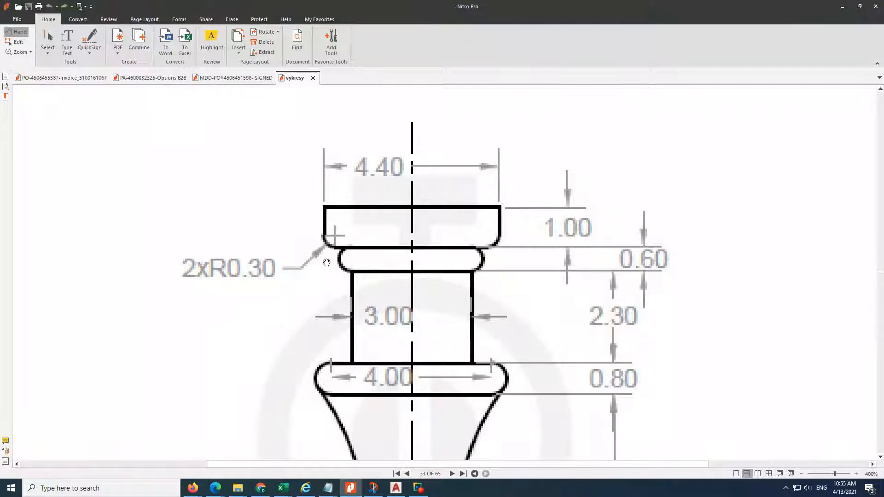
{"action": "key", "text": "alt+Tab"}
{"action": "type", "text": "c"}
{"action": "key", "text": "Return"}
{"action": "left_click", "coordinate": [448, 333]}
{"action": "type", "text": ".6"}
{"action": "key", "text": "Return"}
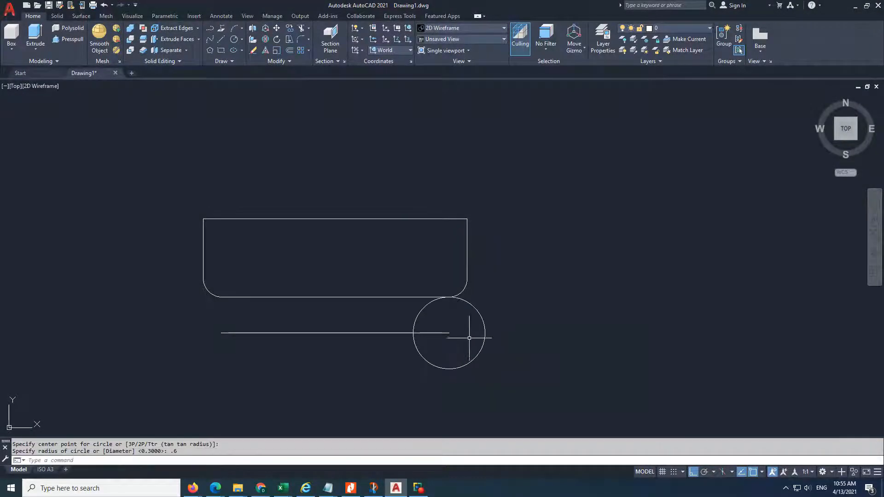
{"action": "left_click", "coordinate": [491, 335]}
{"action": "left_click", "coordinate": [468, 345]}
{"action": "key", "text": "Delete"}
- Draw a circle of radius .3 centred on the right end of the offset line
{"action": "type", "text": "c"}
{"action": "key", "text": "Return"}
{"action": "left_click", "coordinate": [449, 333]}
{"action": "type", "text": ".3"}
{"action": "key", "text": "Return"}
{"action": "key", "text": "Escape"}
- Move the .3 radius circle up so its bottom quadrant sits on the offset line's right end, and check the reference drawing
{"action": "type", "text": "m"}
{"action": "key", "text": "Return"}
{"action": "left_click", "coordinate": [481, 335]}
{"action": "left_click", "coordinate": [454, 355]}
{"action": "key", "text": "Return"}
{"action": "left_click", "coordinate": [448, 351]}
{"action": "left_click", "coordinate": [449, 333]}
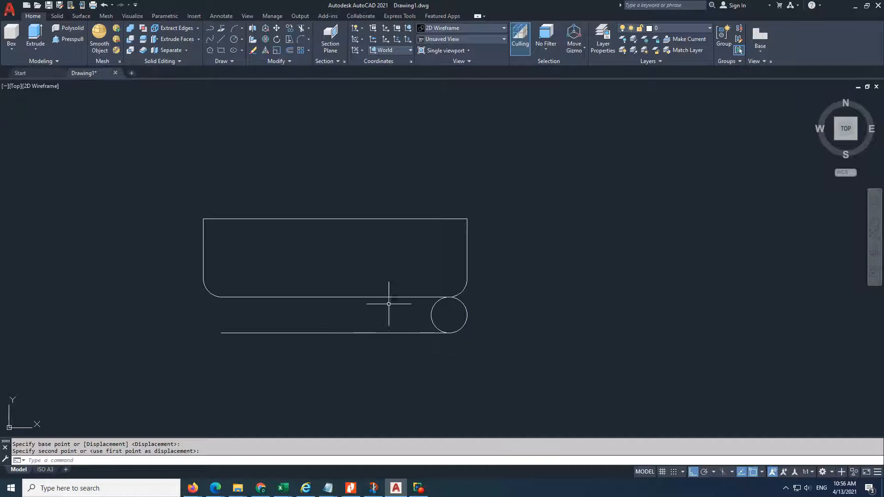
{"action": "left_click", "coordinate": [350, 489]}
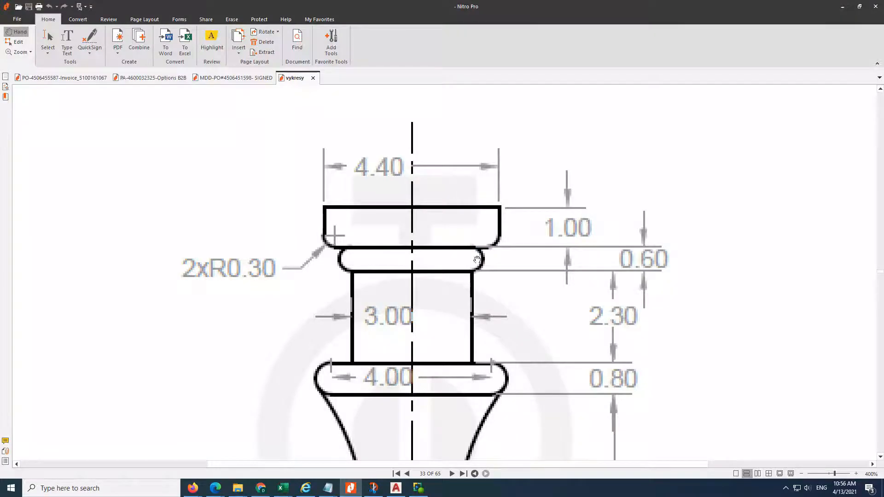
{"action": "key", "text": "alt+Tab"}
{"action": "key", "text": "Return"}
{"action": "left_click", "coordinate": [481, 304]}
{"action": "left_click", "coordinate": [460, 313]}
{"action": "key", "text": "Return"}
{"action": "left_click", "coordinate": [449, 297]}
{"action": "key", "text": "Escape"}
- Trim away the inner half of the .3 radius circle, leaving its outer arc at the offset line's right end
{"action": "type", "text": "tr"}
{"action": "key", "text": "Return"}
{"action": "left_click", "coordinate": [433, 316]}
{"action": "middle_click_drag", "start_coordinate": [436, 310], "coordinate": [468, 336]}
{"action": "key", "text": "Escape"}
- Move the trimmed .3 radius arc inward by its lower end along the offset line
{"action": "left_click", "coordinate": [498, 339]}
{"action": "type", "text": "m"}
{"action": "key", "text": "Return"}
{"action": "left_click", "coordinate": [481, 357]}
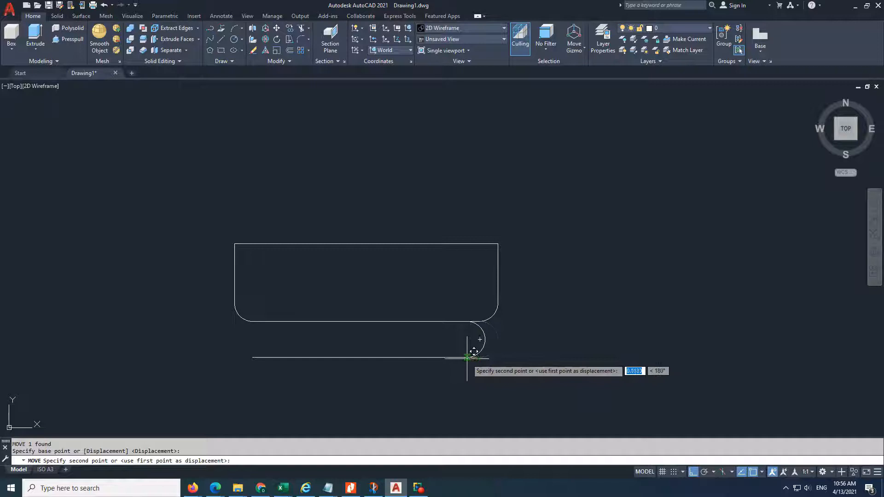
{"action": "key", "text": "Escape"}
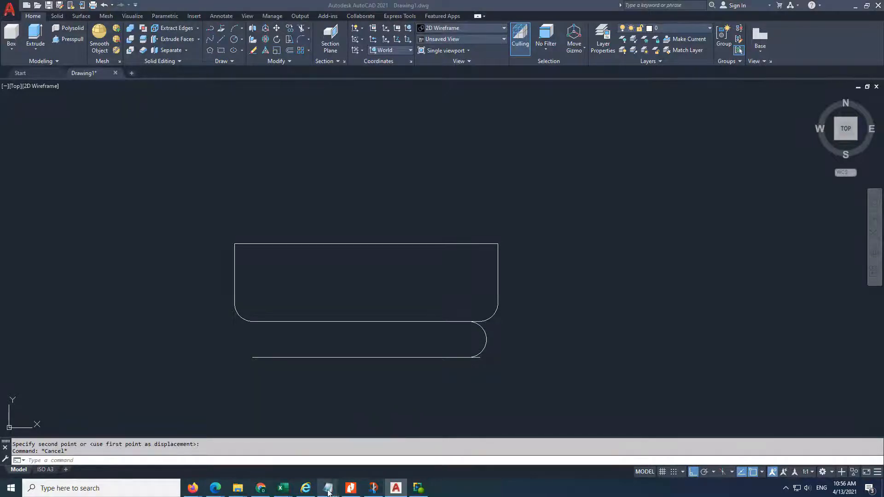
- Check the neck's width in the reference drawing, note "WE WILL MAKE LINE 3CM" in Notepad, and clear the note
{"action": "left_click", "coordinate": [350, 489]}
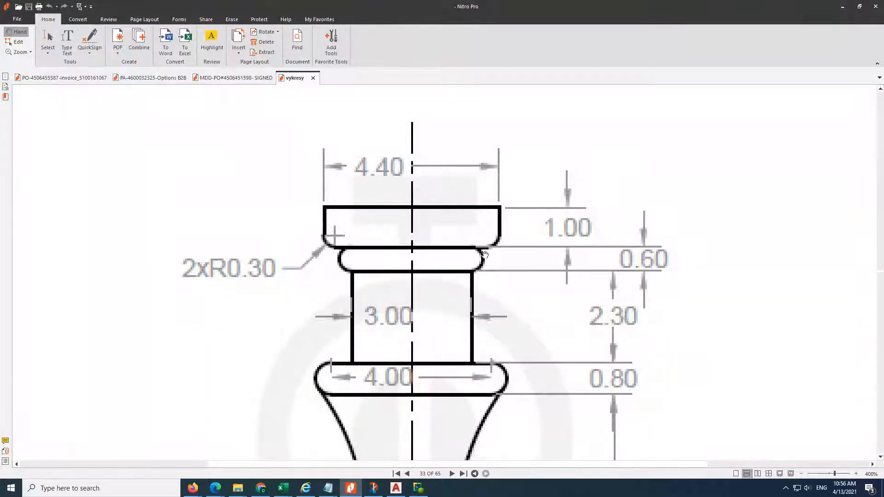
{"action": "scroll", "coordinate": [431, 316], "scroll_direction": "down", "scroll_amount": 1}
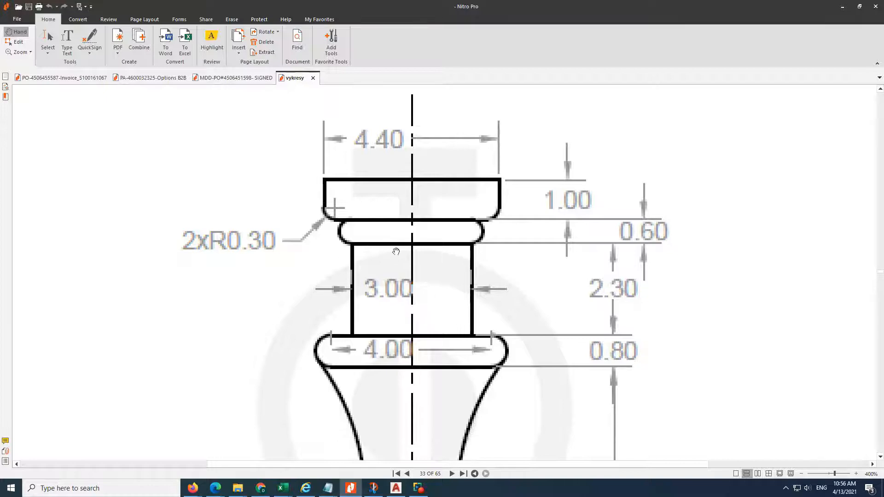
{"action": "key", "text": "alt+Tab"}
{"action": "middle_click_drag", "start_coordinate": [359, 362], "coordinate": [373, 344]}
{"action": "left_click", "coordinate": [373, 338]}
{"action": "left_click", "coordinate": [367, 361]}
{"action": "key", "text": "Escape"}
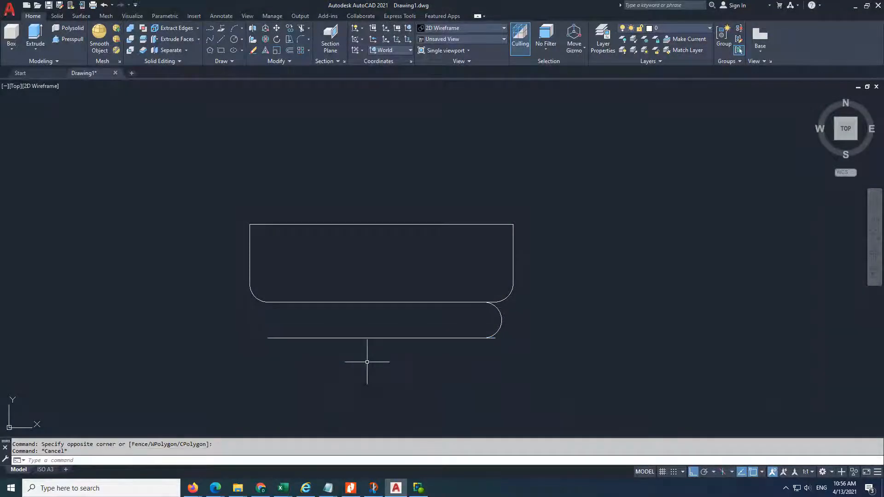
{"action": "left_click", "coordinate": [324, 493]}
{"action": "type", "text": "WE WILL MAKE LINE 3CM"}
{"action": "key", "text": "ctrl+a"}
{"action": "key", "text": "Delete"}
- Draw a horizontal line 3 long below the ring in AutoCAD and delete the ring's previous bottom line
{"action": "key", "text": "alt+Tab"}
{"action": "type", "text": "l"}
{"action": "left_click", "coordinate": [338, 394]}
{"action": "type", "text": "3"}
{"action": "key", "text": "Return"}
{"action": "key", "text": "Escape"}
{"action": "left_click", "coordinate": [389, 338]}
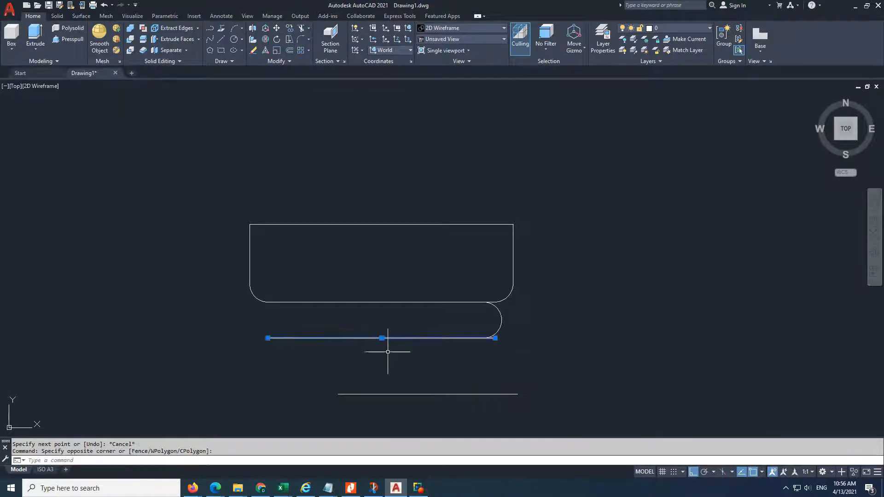
{"action": "key", "text": "Delete"}
- Move the 3-long line by its midpoint onto the midpoint of the top block's bottom edge
{"action": "type", "text": "m"}
{"action": "left_click", "coordinate": [449, 369]}
{"action": "left_click", "coordinate": [439, 407]}
{"action": "key", "text": "space"}
{"action": "key", "text": "Escape"}
{"action": "key", "text": "space"}
{"action": "left_click", "coordinate": [428, 394]}
{"action": "key", "text": "space"}
{"action": "left_click", "coordinate": [428, 394]}
{"action": "left_click", "coordinate": [382, 303]}
- Move the 3-long line straight down by .6 from the top block's bottom edge
{"action": "key", "text": "space"}
{"action": "left_click", "coordinate": [391, 303]}
{"action": "key", "text": "space"}
{"action": "left_click", "coordinate": [391, 303]}
{"action": "type", "text": ".6"}
{"action": "key", "text": "Return"}
{"action": "key", "text": "Escape"}
- Move the ring's arc so its lower end meets the right end of the 3-long line
{"action": "left_click", "coordinate": [503, 341]}
{"action": "left_click", "coordinate": [482, 332]}
{"action": "type", "text": "m"}
{"action": "left_click", "coordinate": [484, 338]}
{"action": "left_click", "coordinate": [471, 338]}
- Mirror the ring's arc to the opposite side about the vertical centreline, keeping the original
{"action": "type", "text": "mi"}
{"action": "key", "text": "space"}
{"action": "left_click", "coordinate": [484, 334]}
{"action": "scroll", "coordinate": [388, 336], "scroll_direction": "down", "scroll_amount": 6}
{"action": "key", "text": "space"}
{"action": "left_click", "coordinate": [387, 329]}
{"action": "left_click", "coordinate": [386, 328]}
{"action": "key", "text": "space"}
{"action": "scroll", "coordinate": [387, 331], "scroll_direction": "up", "scroll_amount": 5}
{"action": "middle_click_drag", "start_coordinate": [387, 331], "coordinate": [367, 300]}
- Check the neck's height in the reference drawing, start an offset note in Notepad, and clear it
{"action": "left_click", "coordinate": [352, 489]}
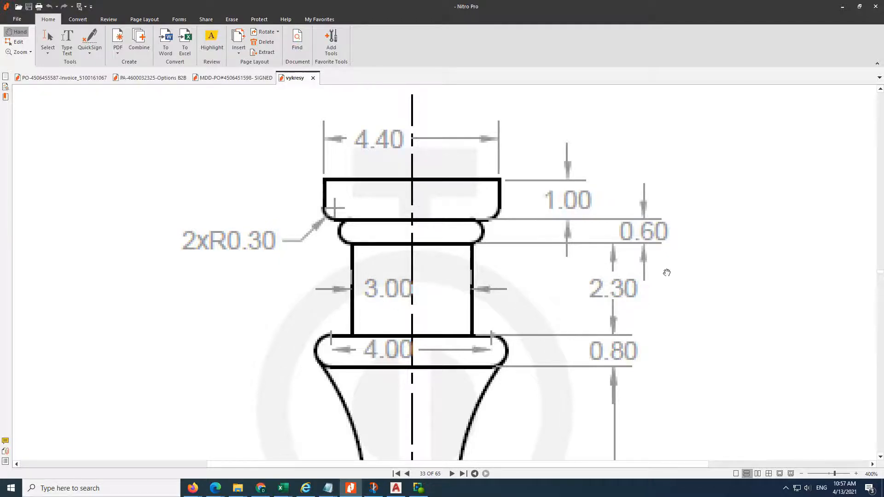
{"action": "key", "text": "alt+Tab"}
{"action": "left_click", "coordinate": [333, 490]}
{"action": "type", "text": "LETS"}
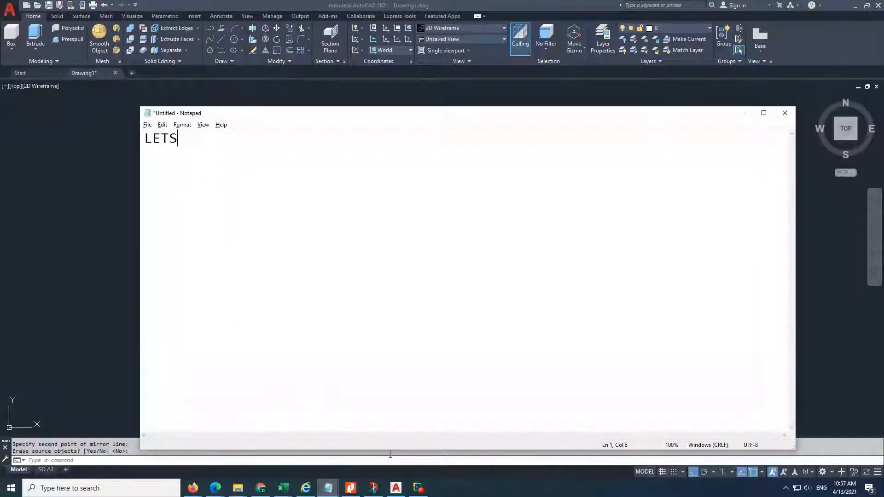
{"action": "type", "text": " OFFS0"}
{"action": "key", "text": "ctrl+a"}
{"action": "key", "text": "Delete"}
- Offset the ring's bottom line downward by 2.3 in AutoCAD
{"action": "key", "text": "alt+Tab"}
{"action": "type", "text": "o"}
{"action": "key", "text": "space"}
{"action": "type", "text": "2.3"}
{"action": "key", "text": "Return"}
{"action": "left_click", "coordinate": [368, 316]}
{"action": "left_click", "coordinate": [363, 370]}
{"action": "key", "text": "Escape"}
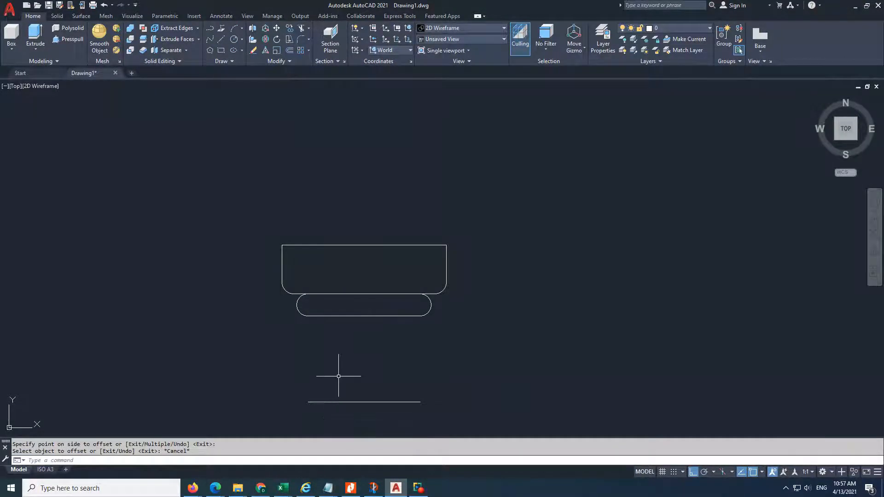
- Draw two vertical lines joining the ends of the offset line to the ring's bottom line, closing the neck
{"action": "type", "text": "l"}
{"action": "key", "text": "space"}
{"action": "left_click", "coordinate": [308, 402]}
{"action": "left_click", "coordinate": [308, 315]}
{"action": "key", "text": "Escape"}
{"action": "key", "text": "space"}
{"action": "left_click", "coordinate": [420, 401]}
{"action": "left_click", "coordinate": [417, 316]}
- Check the lower ring's width in the reference drawing, note "LETS MAKE LINE BY 4" in Notepad, and clear the note
{"action": "key", "text": "alt+Tab"}
{"action": "scroll", "coordinate": [460, 276], "scroll_direction": "down", "scroll_amount": 3}
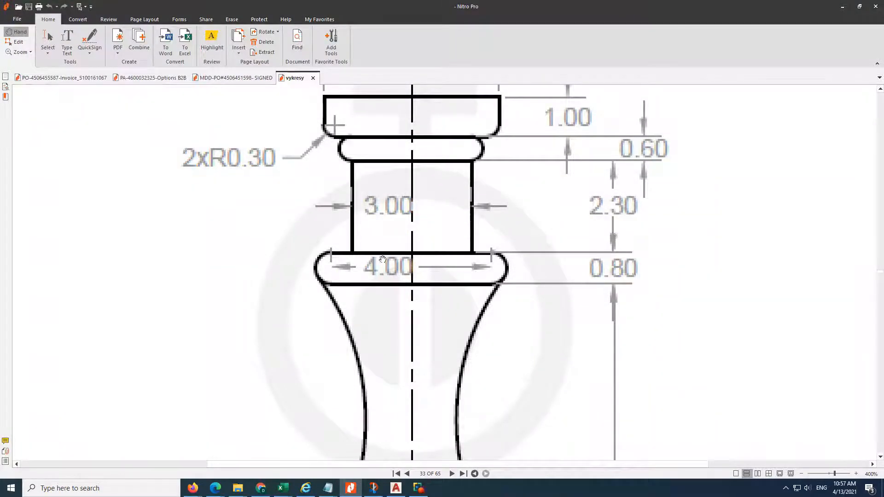
{"action": "mouse_move", "coordinate": [328, 488]}
{"action": "left_click", "coordinate": [387, 455]}
{"action": "type", "text": "LETS MAKE LINE BY 4"}
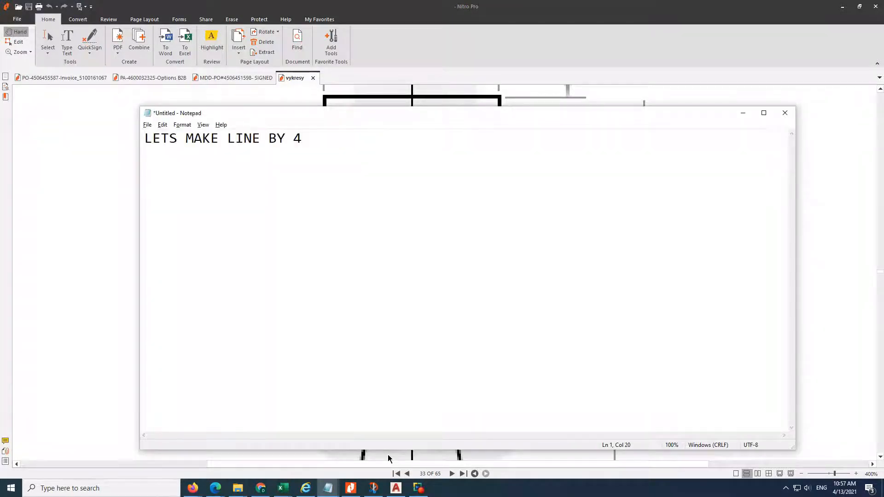
{"action": "key", "text": "ctrl+a"}
{"action": "key", "text": "BackSpace"}
- Draw a horizontal line 4 long below the neck in AutoCAD
{"action": "left_click", "coordinate": [396, 488]}
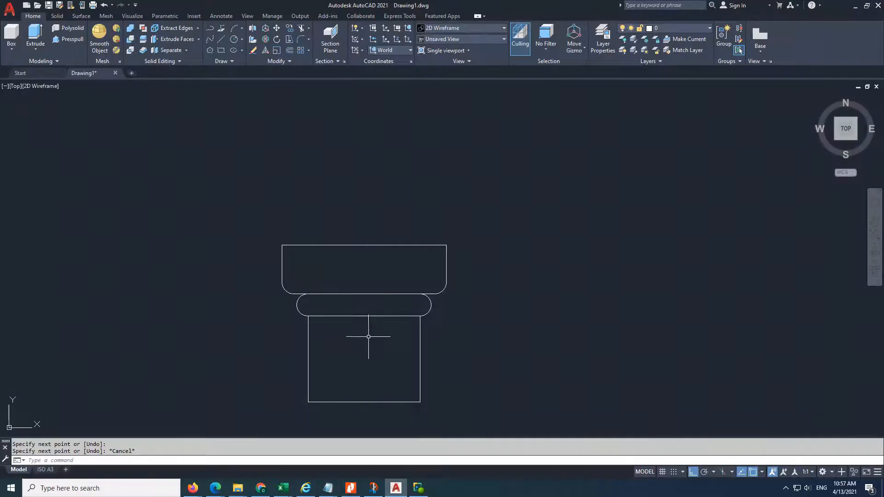
{"action": "key", "text": "Return"}
{"action": "left_click", "coordinate": [238, 367]}
{"action": "type", "text": "4"}
{"action": "key", "text": "Return"}
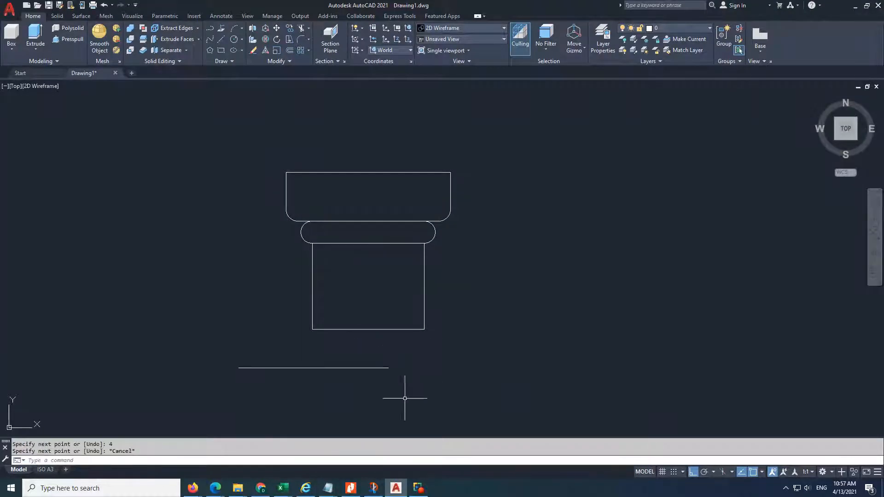
{"action": "key", "text": "Escape"}
- Note "PUT IT IN CENTER" in Notepad, check the lower ring in the reference drawing, and clear the note
{"action": "left_click", "coordinate": [327, 488]}
{"action": "type", "text": "PUR"}
{"action": "key", "text": "BackSpace"}
{"action": "key", "text": "BackSpace"}
{"action": "type", "text": "T "}
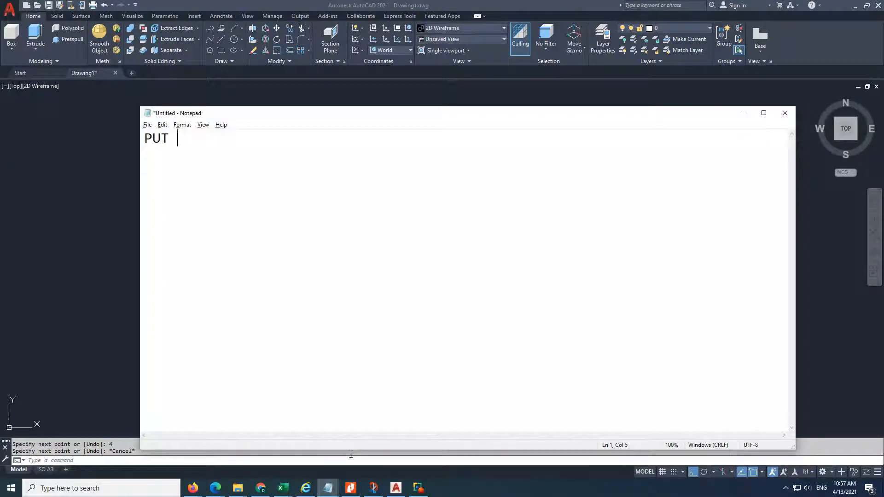
{"action": "type", "text": "IT IN CENTER"}
{"action": "left_click", "coordinate": [351, 488]}
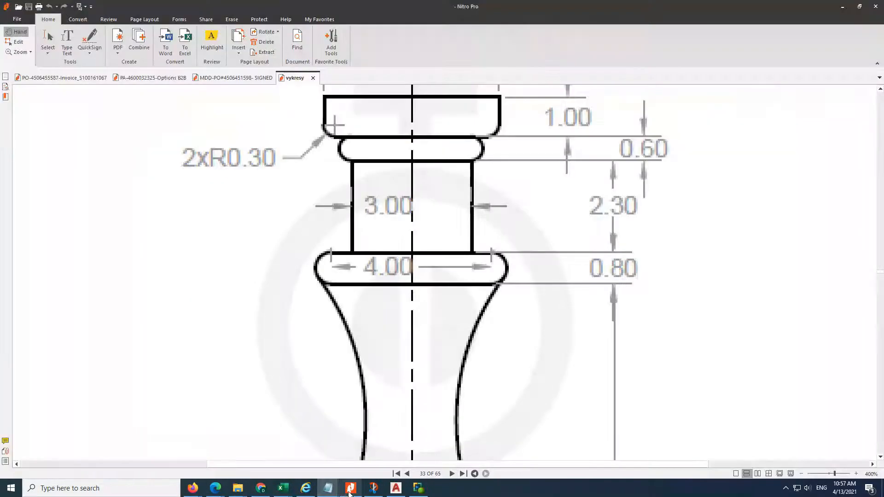
{"action": "key", "text": "alt+Tab"}
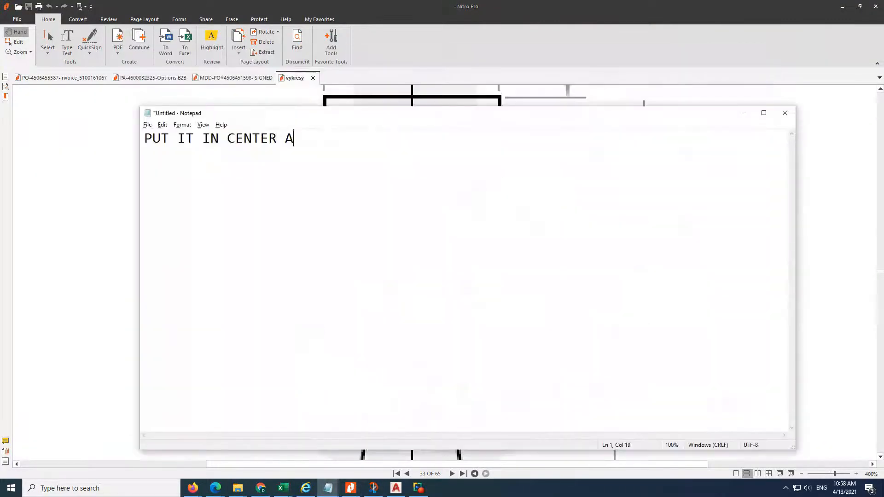
{"action": "key", "text": "ctrl+a"}
{"action": "key", "text": "Delete"}
- Move the 4-long line in AutoCAD by its midpoint onto the midpoint of the neck's bottom edge
{"action": "key", "text": "alt+Tab"}
{"action": "type", "text": "m"}
{"action": "key", "text": "space"}
{"action": "left_click", "coordinate": [327, 358]}
{"action": "left_click", "coordinate": [296, 378]}
{"action": "key", "text": "space"}
{"action": "left_click", "coordinate": [313, 368]}
{"action": "left_click", "coordinate": [368, 328]}
- Offset the 4-long line downward by .8
{"action": "type", "text": "o"}
{"action": "key", "text": "space"}
{"action": "type", "text": ".8"}
{"action": "key", "text": "space"}
{"action": "left_click", "coordinate": [435, 330]}
{"action": "left_click", "coordinate": [436, 374]}
- Check the lower ring in the reference drawing and draw a circle of radius .4 at the lower line's right end
{"action": "key", "text": "alt+Tab"}
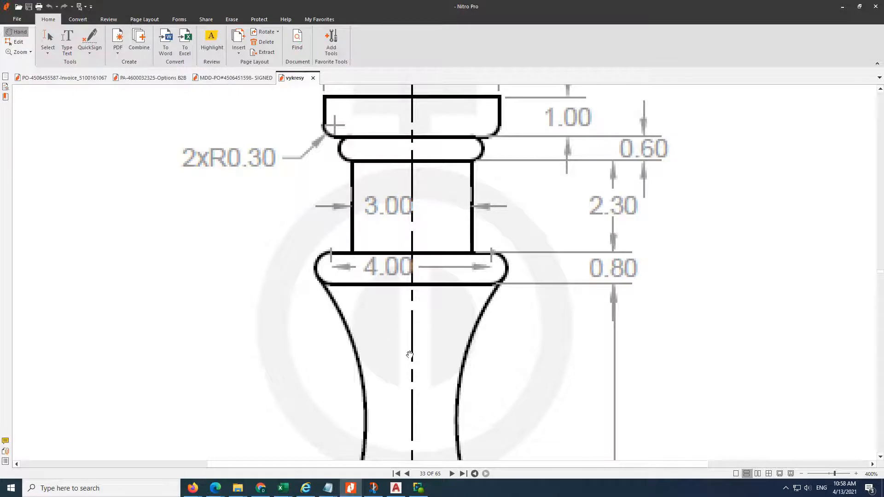
{"action": "key", "text": "alt+Tab"}
{"action": "type", "text": "c"}
{"action": "key", "text": "space"}
{"action": "left_click", "coordinate": [442, 359]}
{"action": "type", "text": ".4"}
{"action": "key", "text": "space"}
- Move the .4 radius circle up so its bottom quadrant sits on the lower line's right end
{"action": "type", "text": "m"}
{"action": "key", "text": "space"}
{"action": "left_click", "coordinate": [477, 363]}
{"action": "left_click", "coordinate": [454, 371]}
{"action": "key", "text": "space"}
{"action": "left_click", "coordinate": [443, 359]}
{"action": "left_click", "coordinate": [442, 344]}
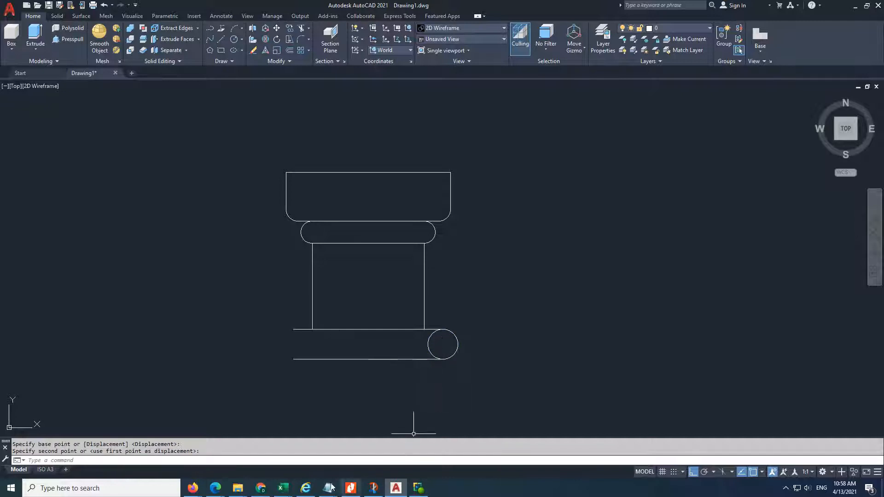
- Note "MAKE CIRCLE 0.40 RADIUS" in Notepad and return to the AutoCAD drawing
{"action": "left_click", "coordinate": [348, 474]}
{"action": "type", "text": "MAKE CIRC"}
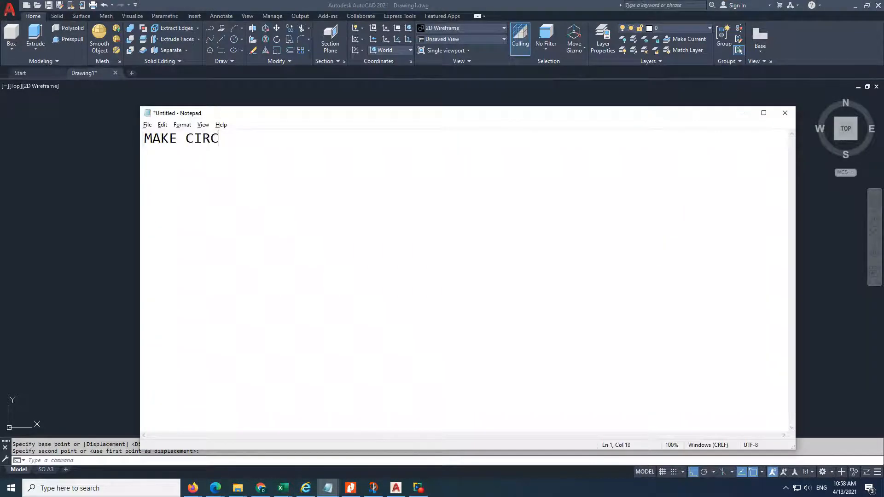
{"action": "type", "text": "LE 0.40 RADIUS"}
{"action": "key", "text": "ctrl+a"}
{"action": "key", "text": "alt+Tab"}
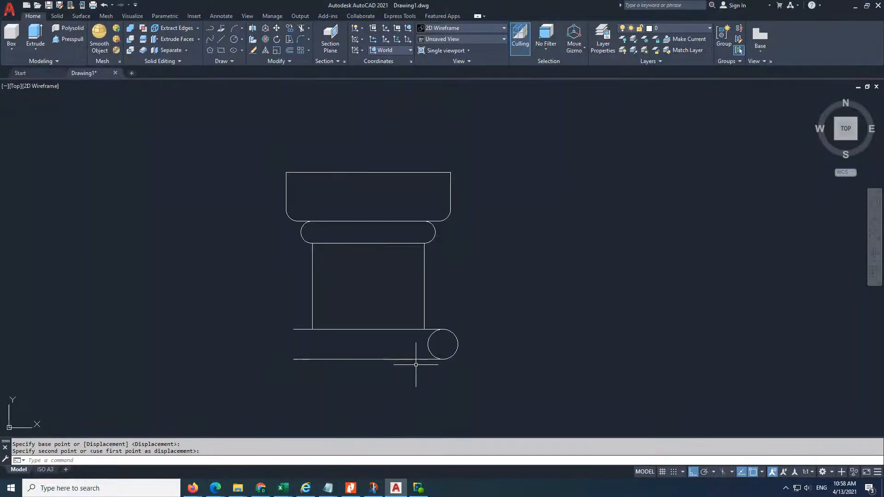
- Trim away the inner half of the .4 radius circle, leaving the lower ring's outer arc
{"action": "type", "text": "TR"}
{"action": "key", "text": "Return"}
{"action": "left_click", "coordinate": [429, 349]}
{"action": "key", "text": "Escape"}
- Note "TRIM AND MIRROR IT TO OTHER SIDE" in Notepad, clear the note, and return to AutoCAD
{"action": "left_click", "coordinate": [327, 488]}
{"action": "left_click", "coordinate": [392, 448]}
{"action": "type", "text": "TRIM AND MIRROR IT TO OTHER SIDE"}
{"action": "key", "text": "ctrl+a"}
{"action": "key", "text": "BackSpace"}
{"action": "left_click", "coordinate": [374, 451]}
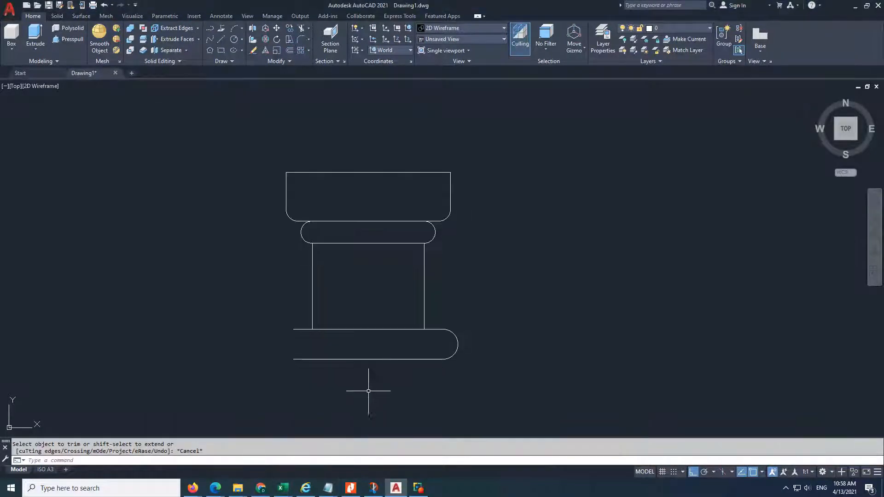
- Mirror the lower ring's right end arc to the left side about the ring's vertical midline, keeping the original
{"action": "type", "text": "MI"}
{"action": "key", "text": "Return"}
{"action": "left_click", "coordinate": [455, 342]}
{"action": "key", "text": "Return"}
{"action": "scroll", "coordinate": [367, 353], "scroll_direction": "down", "scroll_amount": 2}
{"action": "left_click", "coordinate": [367, 357]}
{"action": "left_click", "coordinate": [367, 338]}
{"action": "key", "text": "Return"}
- Examine the PDF reference for the radii and heights of the baluster's curved section below the lower ring
{"action": "left_click", "coordinate": [351, 488]}
{"action": "scroll", "coordinate": [417, 277], "scroll_direction": "down", "scroll_amount": 3}
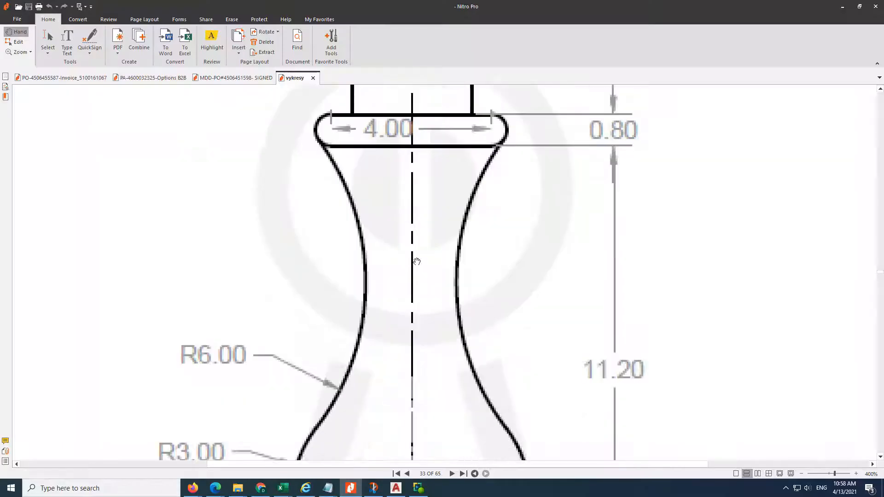
{"action": "scroll", "coordinate": [423, 253], "scroll_direction": "down", "scroll_amount": 3, "text": "ctrl"}
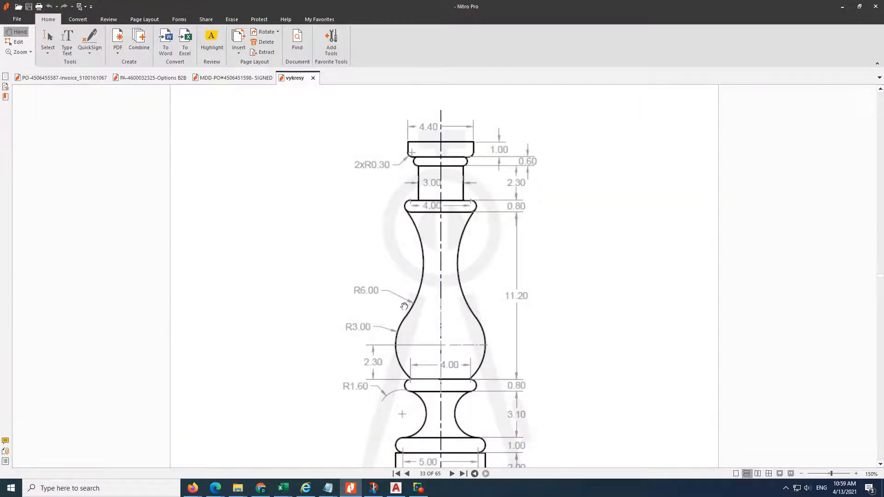
- Note "LETS MAKE TWO CIRCLE FIRST WE NEED TO OFFSET THE REFERNCE LINE" in Notepad, clear the note, and return to AutoCAD
{"action": "left_click", "coordinate": [353, 419]}
{"action": "type", "text": "LE"}
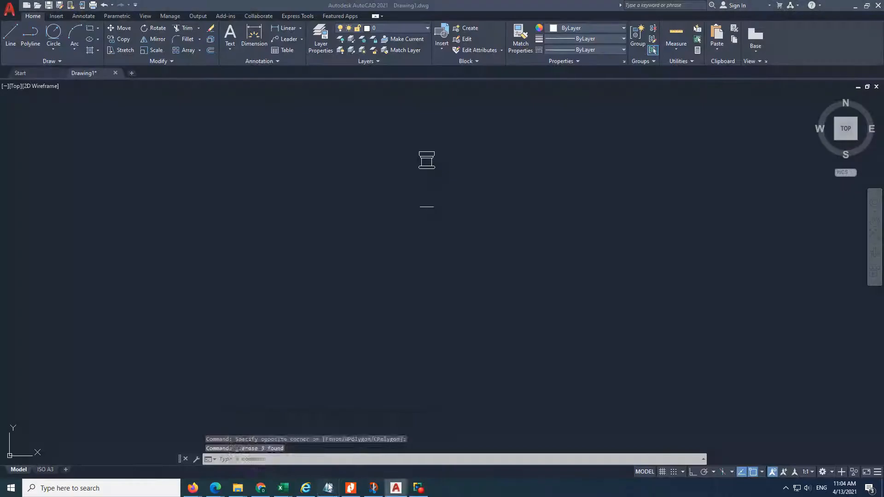
{"action": "type", "text": "LETS MAKE "}
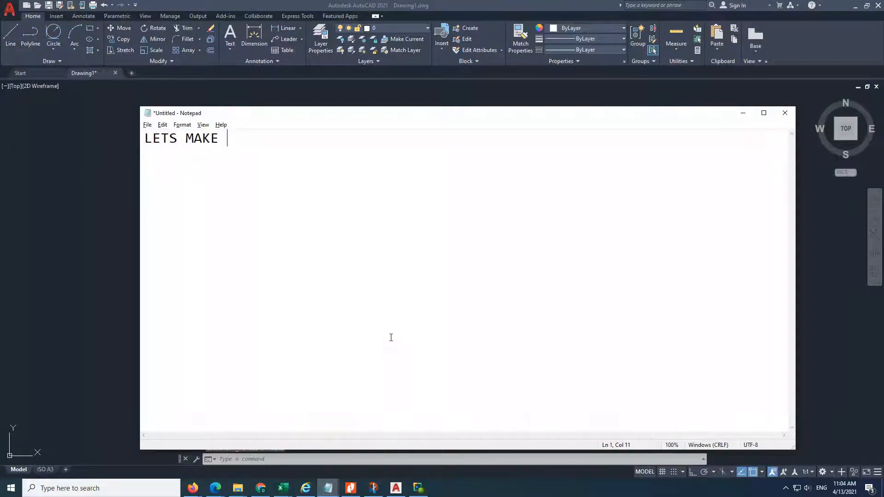
{"action": "type", "text": "TWO CIRCLE FIR"}
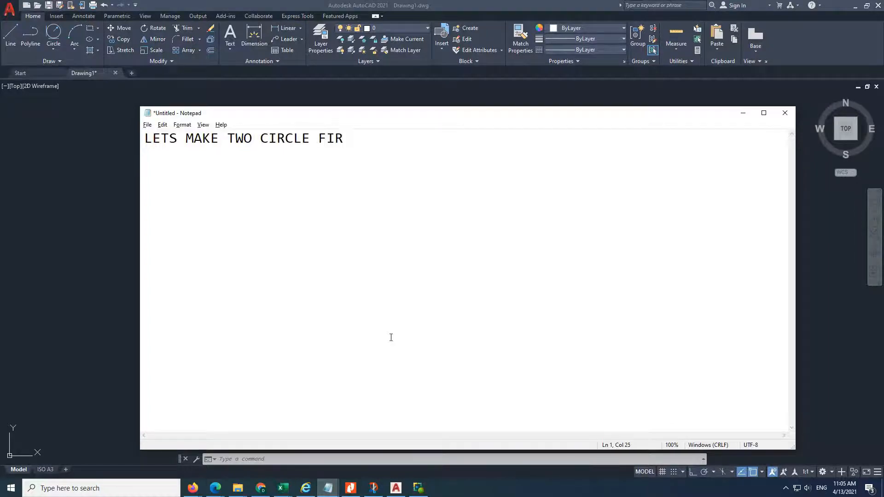
{"action": "type", "text": "ST WE NEED TO OFFSET THE REFERNCE LINE"}
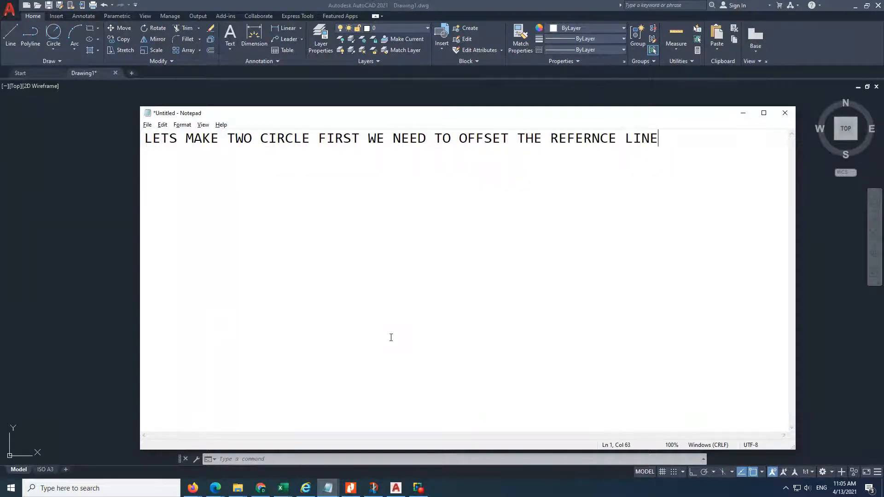
{"action": "left_click", "coordinate": [350, 488]}
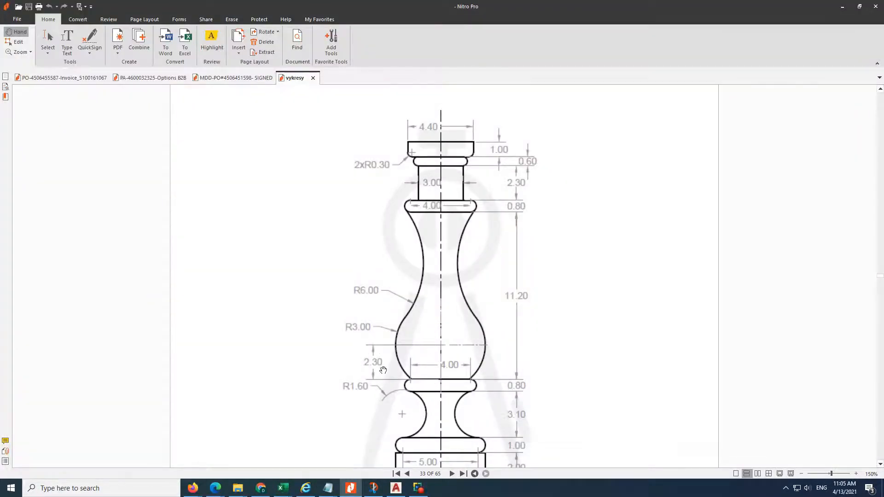
{"action": "left_click", "coordinate": [396, 488]}
{"action": "mouse_move", "coordinate": [328, 488]}
{"action": "left_click", "coordinate": [395, 452]}
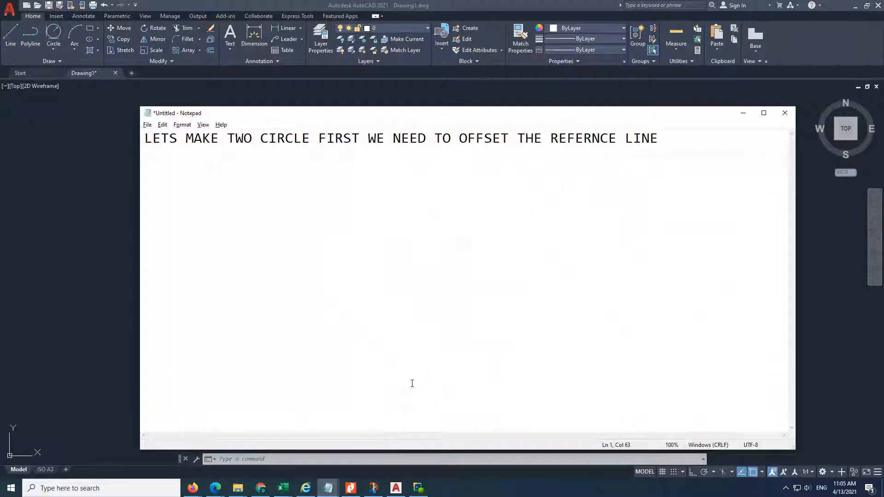
{"action": "key", "text": "ctrl+a"}
{"action": "key", "text": "BackSpace"}
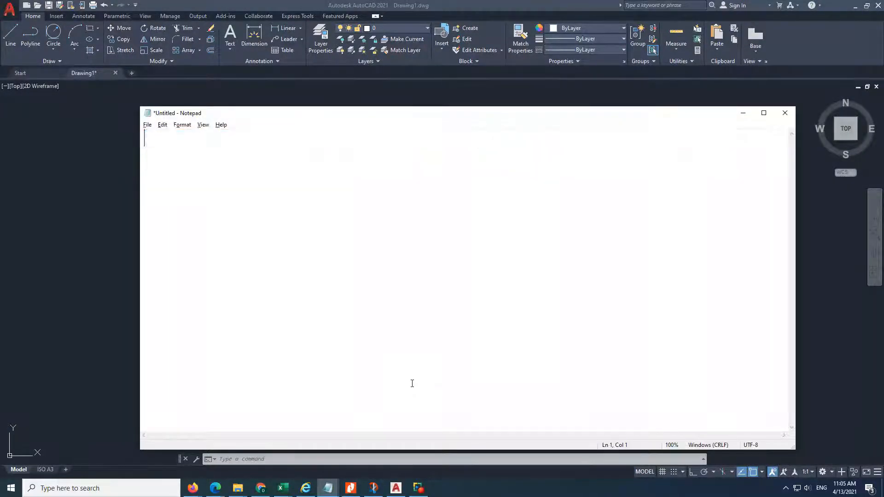
{"action": "key", "text": "alt+Tab"}
- Offset the horizontal reference line below the column upward by 2.3
{"action": "type", "text": "o"}
{"action": "key", "text": "Return"}
{"action": "type", "text": "2.3"}
{"action": "key", "text": "Return"}
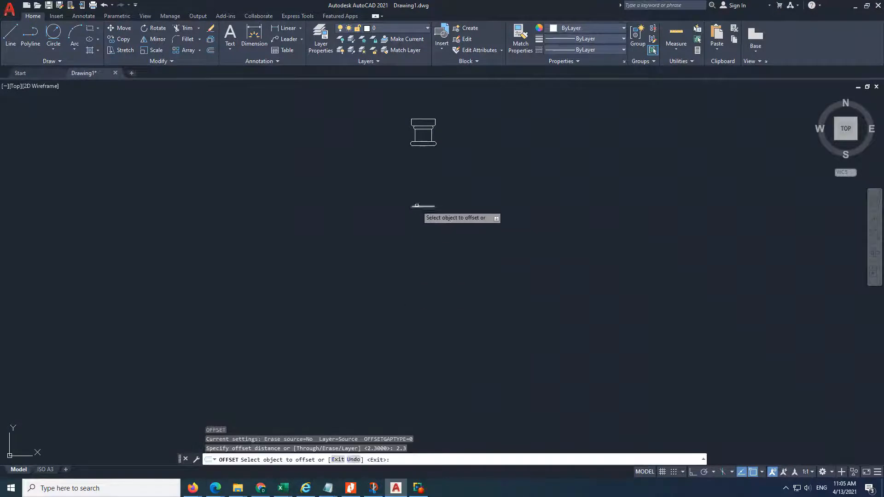
{"action": "left_click", "coordinate": [418, 206]}
{"action": "left_click", "coordinate": [420, 181]}
{"action": "scroll", "coordinate": [425, 181], "scroll_direction": "up", "scroll_amount": 3}
{"action": "key", "text": "Escape"}
{"action": "scroll", "coordinate": [425, 224], "scroll_direction": "down", "scroll_amount": 2}
{"action": "middle_click_drag", "start_coordinate": [423, 227], "coordinate": [417, 278]}
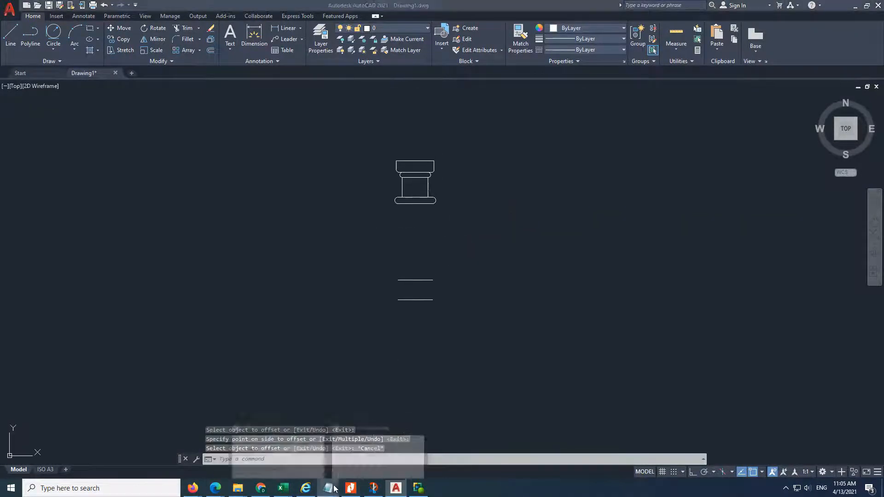
- Note "CREATE CIRCLE R-3" in Notepad and return to the AutoCAD drawing
{"action": "left_click", "coordinate": [370, 449]}
{"action": "type", "text": "CREATE CIRCLE R-3"}
{"action": "key", "text": "ctrl+a"}
{"action": "key", "text": "alt+Tab"}
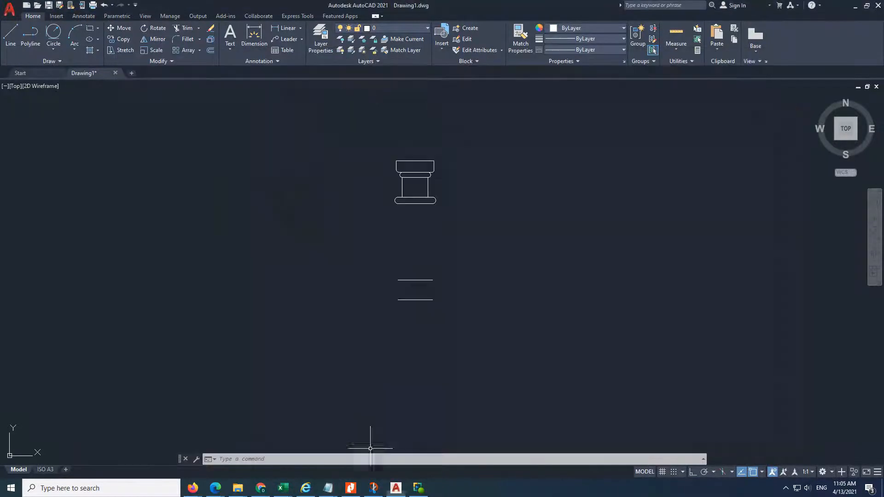
- Draw a circle of radius 3 centred on the midpoint of the upper offset line
{"action": "type", "text": "c"}
{"action": "key", "text": "Return"}
{"action": "left_click", "coordinate": [415, 280]}
{"action": "type", "text": "3"}
{"action": "key", "text": "Return"}
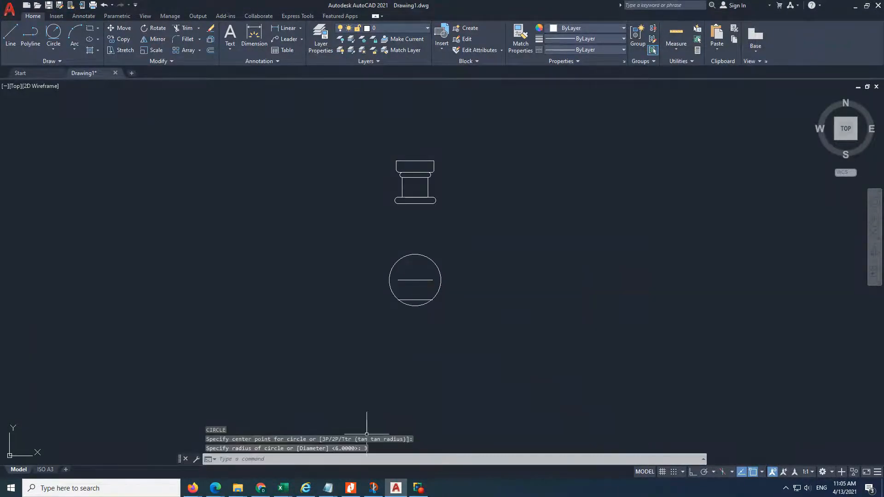
- Compare the drawn circle with the PDF reference and check the radius of the adjoining neck curve
{"action": "left_click", "coordinate": [350, 488]}
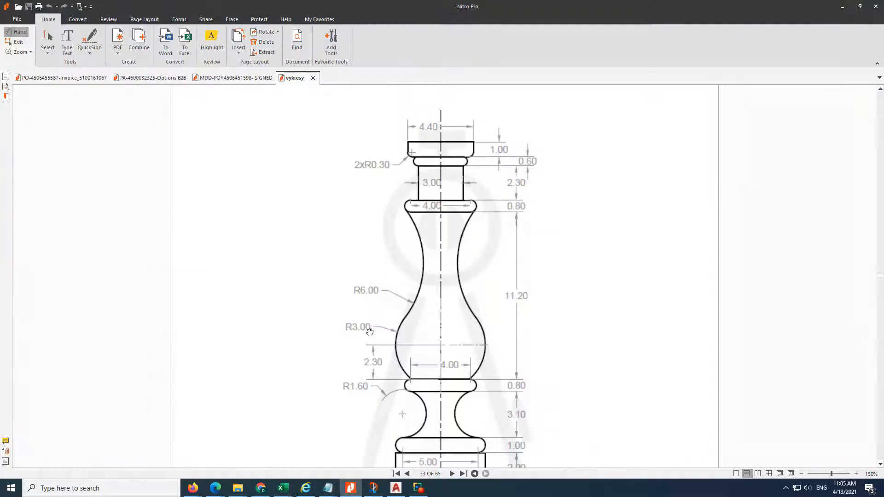
{"action": "key", "text": "alt+Tab"}
{"action": "scroll", "coordinate": [405, 297], "scroll_direction": "up", "scroll_amount": 5}
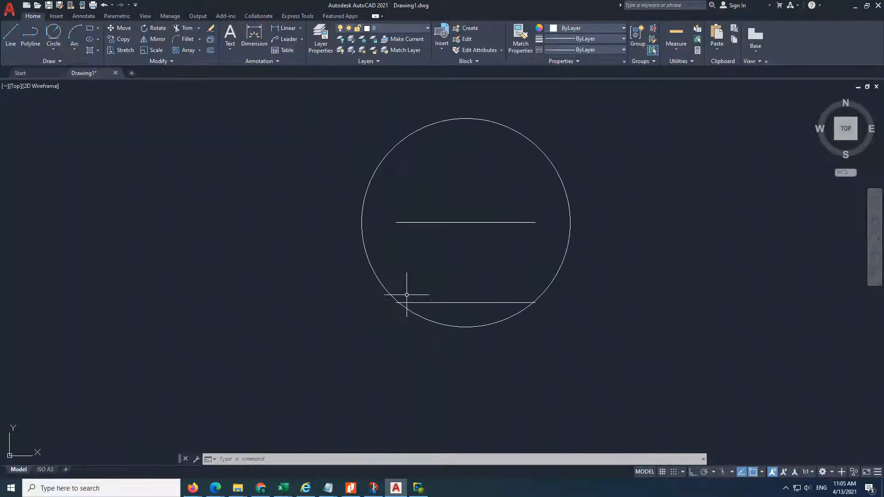
{"action": "scroll", "coordinate": [437, 262], "scroll_direction": "down", "scroll_amount": 5}
{"action": "middle_click_drag", "start_coordinate": [440, 256], "coordinate": [419, 328]}
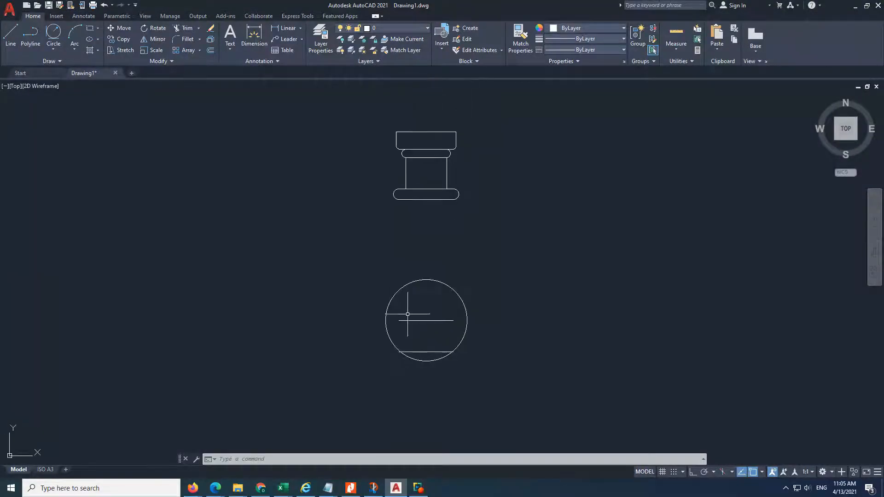
{"action": "left_click", "coordinate": [331, 490]}
{"action": "left_click", "coordinate": [350, 490]}
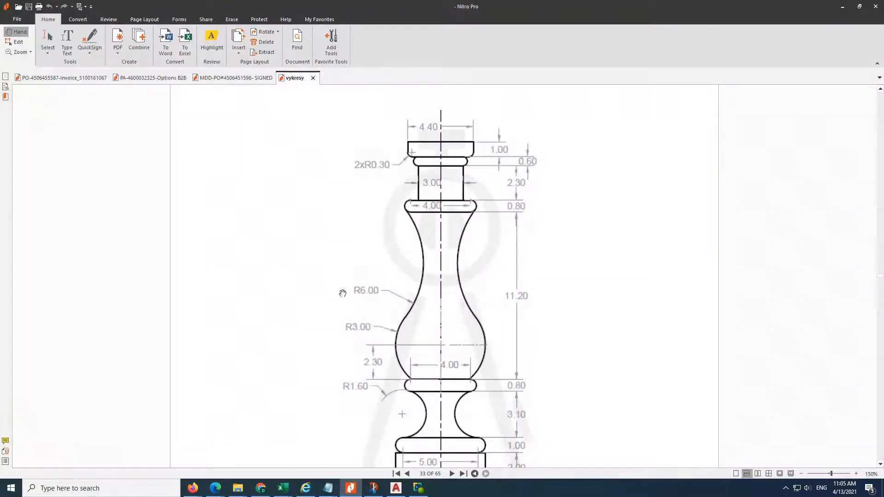
{"action": "key", "text": "alt+Tab"}
- Note "NOW FOLLOW ME TO SELECT TANGENT CIRCLE" in Notepad, clear the note, and return to AutoCAD
{"action": "left_click", "coordinate": [53, 49]}
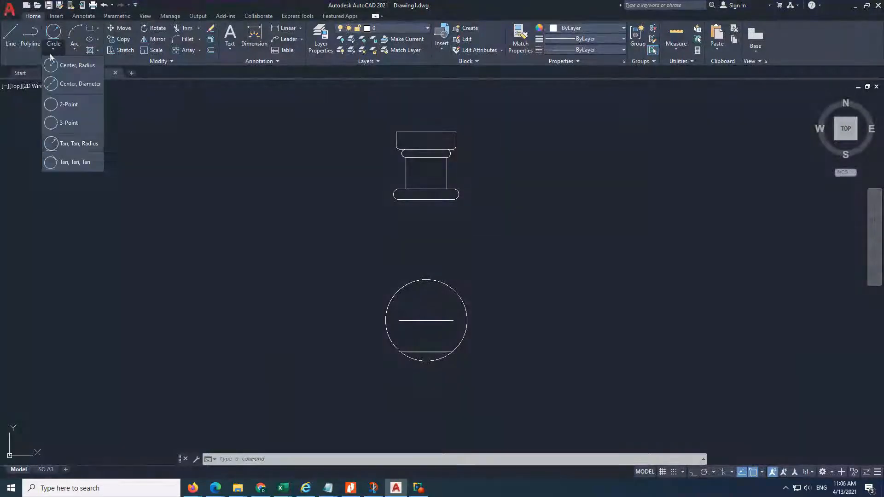
{"action": "left_click", "coordinate": [328, 488]}
{"action": "left_click", "coordinate": [358, 451]}
{"action": "type", "text": "NOW FOLLOW ME TO SELECT TANGENT CIRCLE"}
{"action": "key", "text": "ctrl+a"}
{"action": "key", "text": "Delete"}
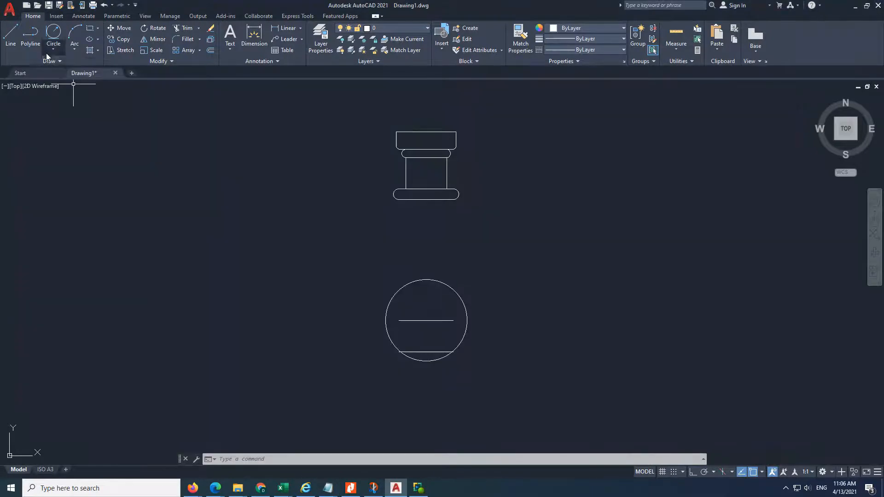
- Draw a Tan, Tan, Radius circle of radius 6 touching the radius 3 circle and the lower ring's left end arc
{"action": "left_click", "coordinate": [53, 49]}
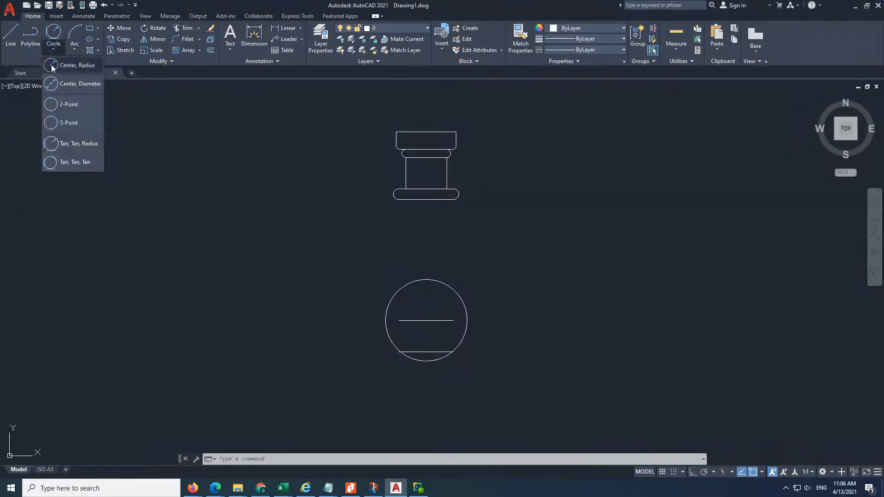
{"action": "left_click", "coordinate": [68, 146]}
{"action": "left_click", "coordinate": [390, 297]}
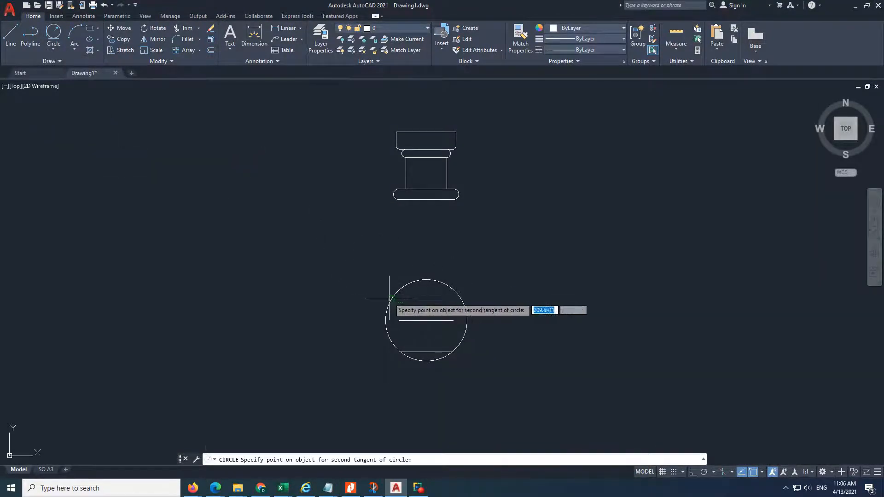
{"action": "left_click", "coordinate": [393, 193]}
{"action": "type", "text": "6"}
{"action": "key", "text": "Return"}
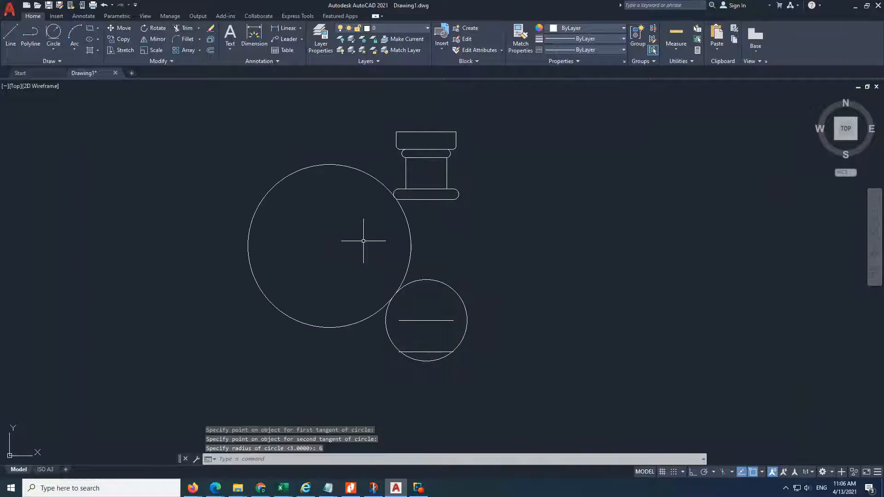
- Trim both circles down to the left neck and bulge curve running from the lower ring to the base line
{"action": "type", "text": "tr"}
{"action": "key", "text": "Return"}
{"action": "left_click_drag", "start_coordinate": [267, 296], "coordinate": [219, 312]}
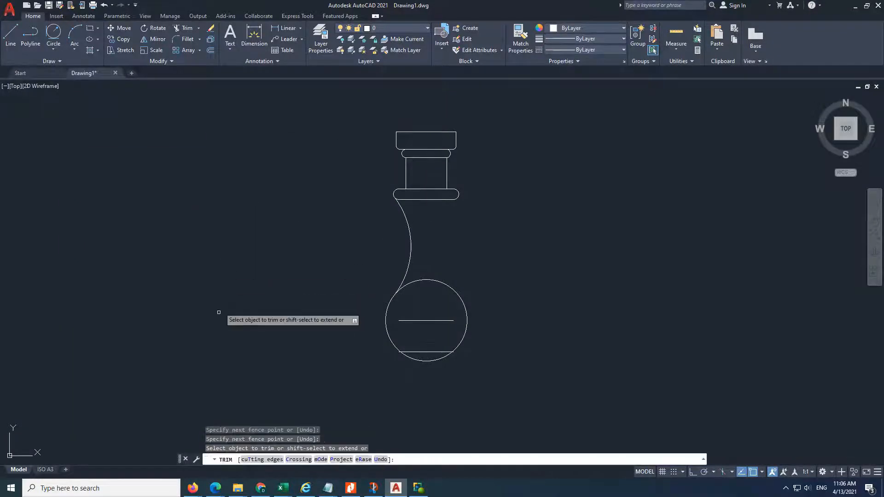
{"action": "scroll", "coordinate": [419, 303], "scroll_direction": "up", "scroll_amount": 2}
{"action": "mouse_move", "coordinate": [418, 299]}
{"action": "left_mouse_down"}
{"action": "mouse_move", "coordinate": [419, 270]}
{"action": "mouse_move", "coordinate": [478, 279]}
{"action": "left_mouse_up"}
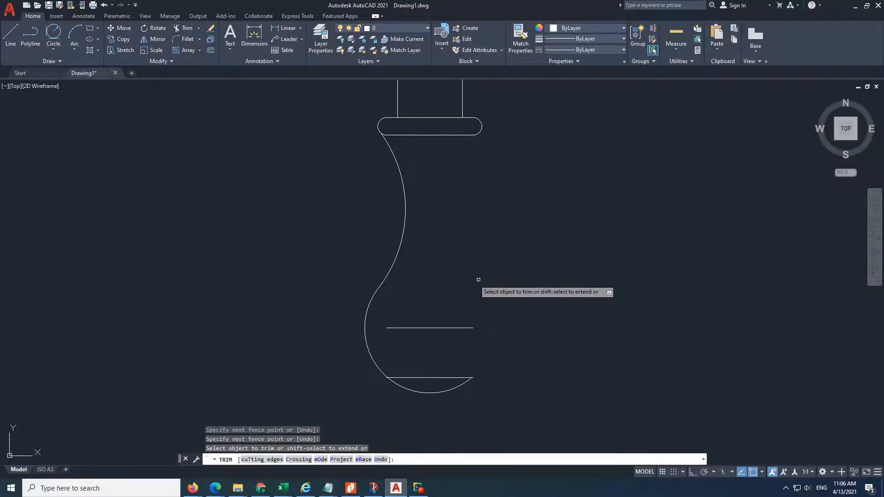
{"action": "left_click", "coordinate": [421, 391]}
{"action": "key", "text": "Escape"}
- Mirror the neck and bulge arcs to the right about the vertical line through the ring's midpoint, keeping the originals
{"action": "left_click_drag", "start_coordinate": [417, 187], "coordinate": [378, 307]}
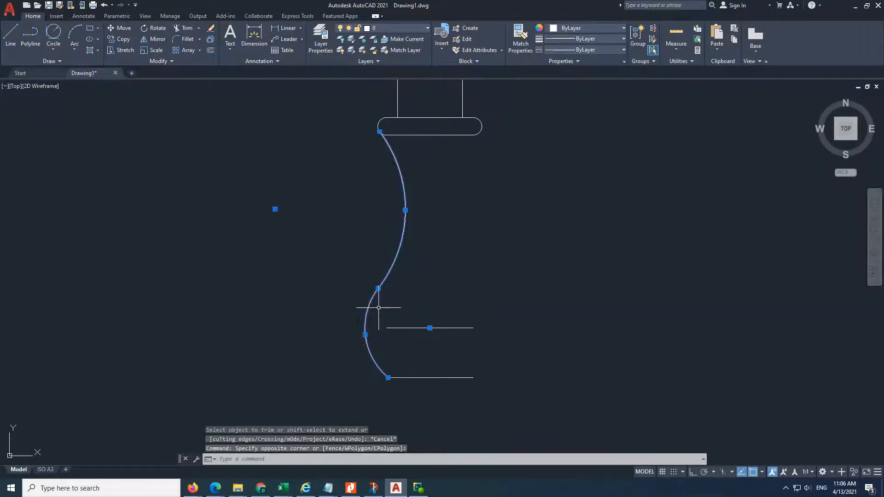
{"action": "type", "text": "mi"}
{"action": "key", "text": "Return"}
{"action": "left_click", "coordinate": [433, 136]}
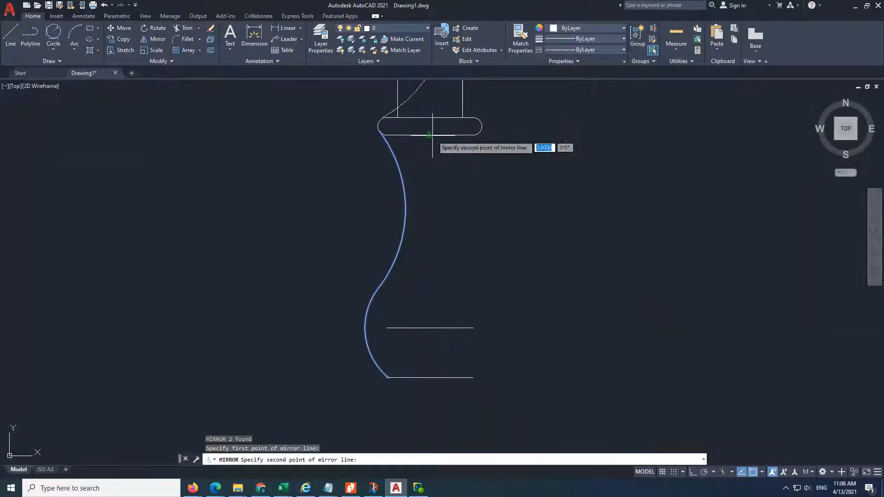
{"action": "key", "text": "F8"}
{"action": "left_click", "coordinate": [429, 231]}
{"action": "key", "text": "Return"}
{"action": "scroll", "coordinate": [367, 432], "scroll_direction": "up", "scroll_amount": 2}
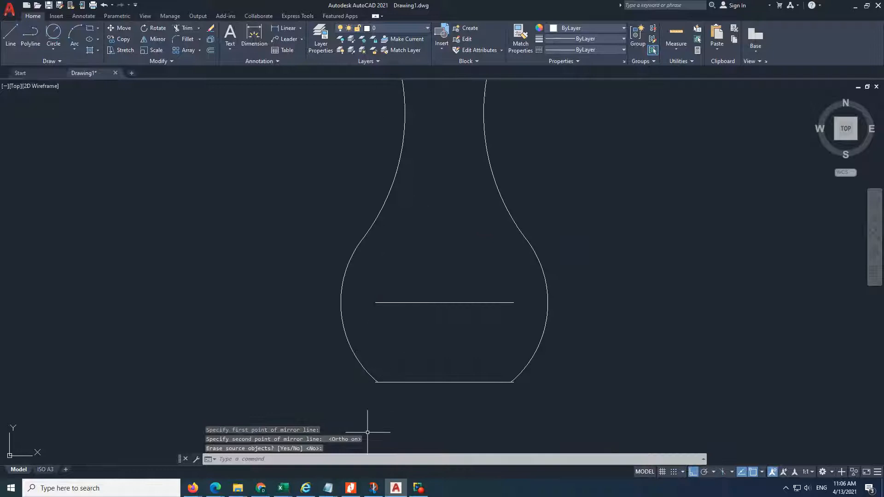
- Note "MIRROR THE SELECTED AND TRIM THE UNUSED LINES" in Notepad, clear the note, and return to AutoCAD
{"action": "mouse_move", "coordinate": [328, 488]}
{"action": "left_click", "coordinate": [362, 444]}
{"action": "type", "text": "MIRROR THE"}
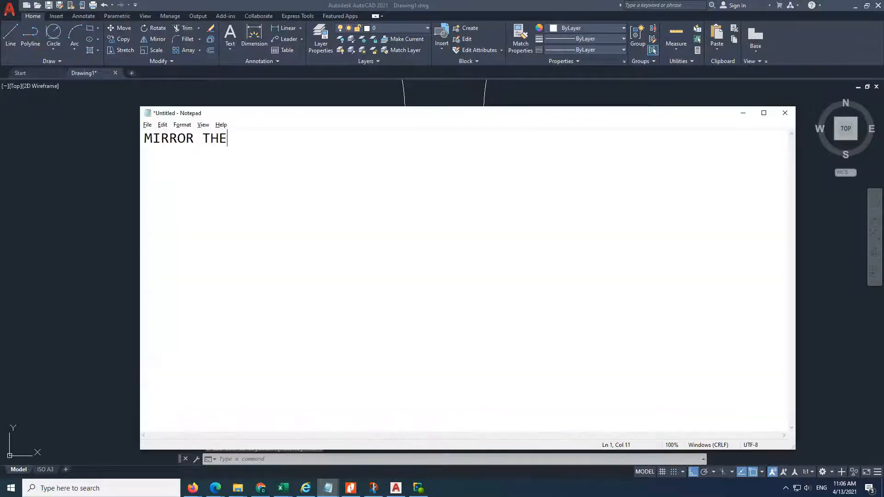
{"action": "type", "text": " SELECTED AND  T"}
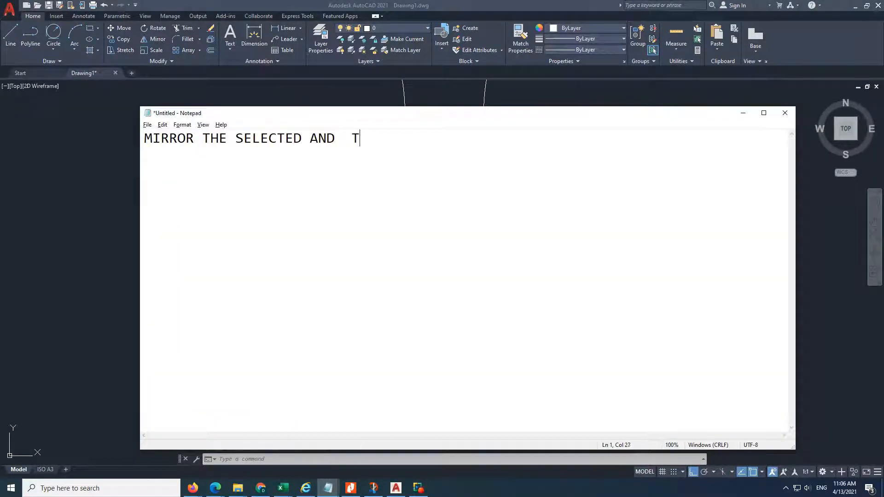
{"action": "type", "text": "RIM THE UNUSED LINES"}
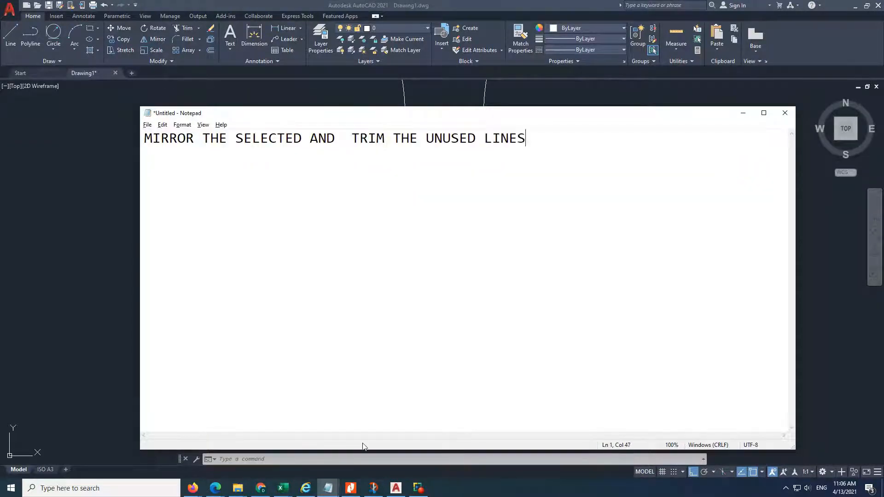
{"action": "key", "text": "ctrl+a"}
{"action": "key", "text": "BackSpace"}
{"action": "key", "text": "alt+Tab"}
- Trim the short overhanging ends of the base line beyond the bulge arcs and erase the construction line inside the bulge
{"action": "scroll", "coordinate": [406, 402], "scroll_direction": "up", "scroll_amount": 6}
{"action": "type", "text": "tr"}
{"action": "key", "text": "Return"}
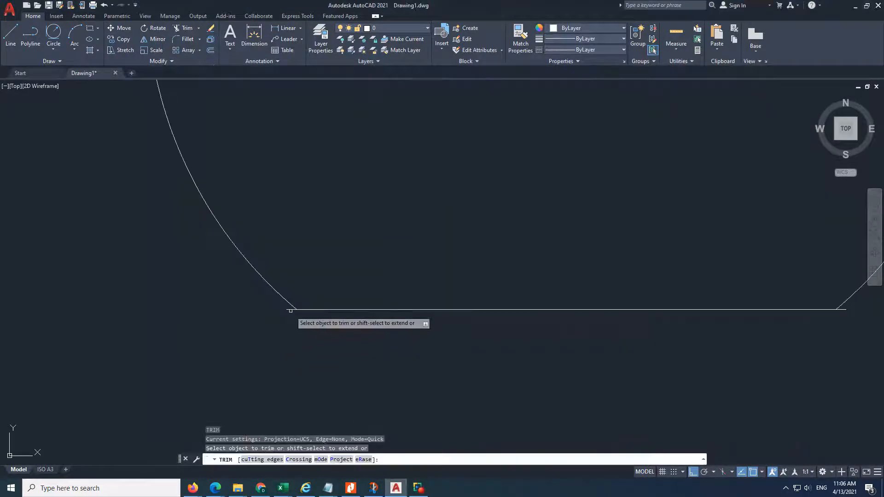
{"action": "scroll", "coordinate": [345, 340], "scroll_direction": "down", "scroll_amount": 3}
{"action": "scroll", "coordinate": [513, 331], "scroll_direction": "down", "scroll_amount": 5}
{"action": "key", "text": "Escape"}
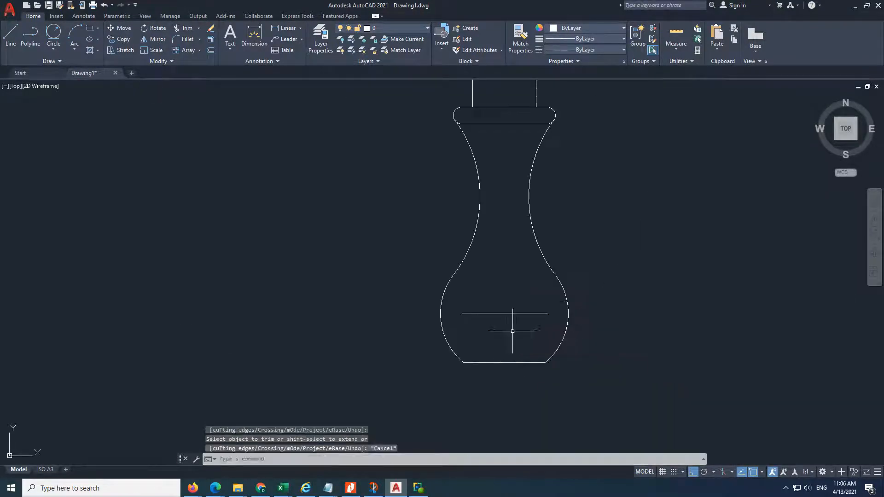
- Check the PDF reference for the dimensions of the ring and base below the bulge, and return to AutoCAD
{"action": "scroll", "coordinate": [512, 331], "scroll_direction": "down", "scroll_amount": 5}
{"action": "left_click", "coordinate": [351, 488]}
{"action": "scroll", "coordinate": [448, 399], "scroll_direction": "down", "scroll_amount": 3}
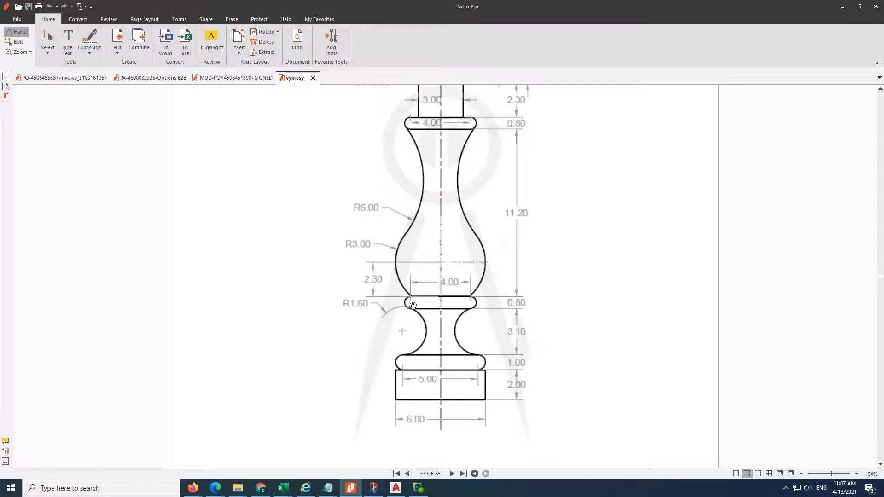
{"action": "key", "text": "alt+Tab"}
{"action": "scroll", "coordinate": [508, 311], "scroll_direction": "up", "scroll_amount": 5}
{"action": "type", "text": "c"}
{"action": "key", "text": "Return"}
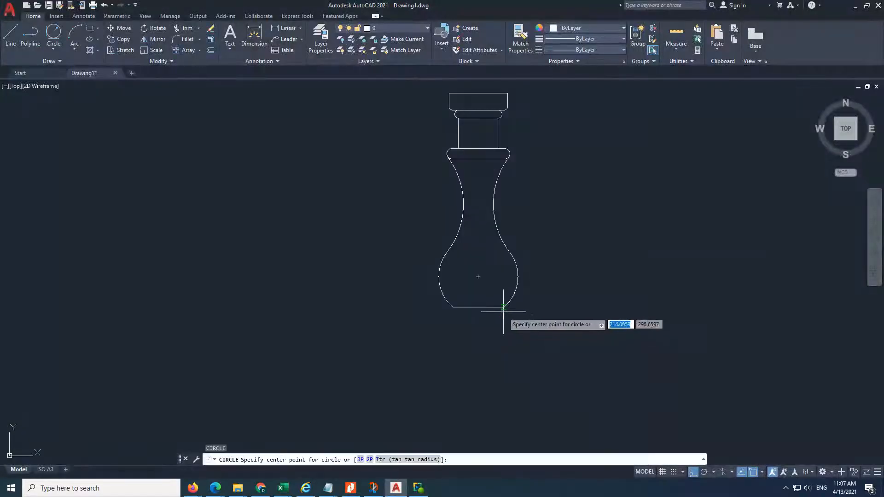
{"action": "left_click", "coordinate": [504, 308]}
{"action": "type", "text": "4"}
{"action": "key", "text": "Return"}
{"action": "key", "text": "Escape"}
{"action": "left_click", "coordinate": [566, 320]}
{"action": "left_click", "coordinate": [530, 341]}
{"action": "key", "text": "Delete"}
- Draw a circle of radius .4 centred on the right end of the bulge's base line
{"action": "type", "text": "c"}
{"action": "key", "text": "Return"}
{"action": "left_click", "coordinate": [504, 307]}
{"action": "type", "text": ".6"}
{"action": "key", "text": "Return"}
{"action": "scroll", "coordinate": [505, 313], "scroll_direction": "up", "scroll_amount": 5}
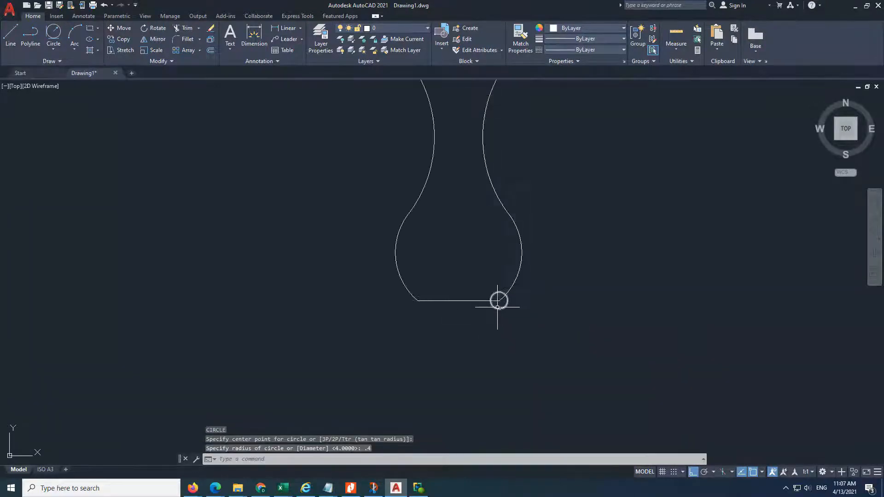
- Move the radius .4 circle down so its top quadrant sits on the right end of the bulge's base line
{"action": "type", "text": "m"}
{"action": "left_click", "coordinate": [516, 325]}
{"action": "left_click", "coordinate": [492, 280]}
{"action": "scroll", "coordinate": [492, 281], "scroll_direction": "down", "scroll_amount": 1}
{"action": "key", "text": "Return"}
{"action": "left_click", "coordinate": [500, 235]}
{"action": "left_click", "coordinate": [500, 270]}
- Note "MAKE CIRCLE R-0.40 AND OFFSET 0.80" in Notepad, clear the note, and return to AutoCAD
{"action": "left_click", "coordinate": [354, 488]}
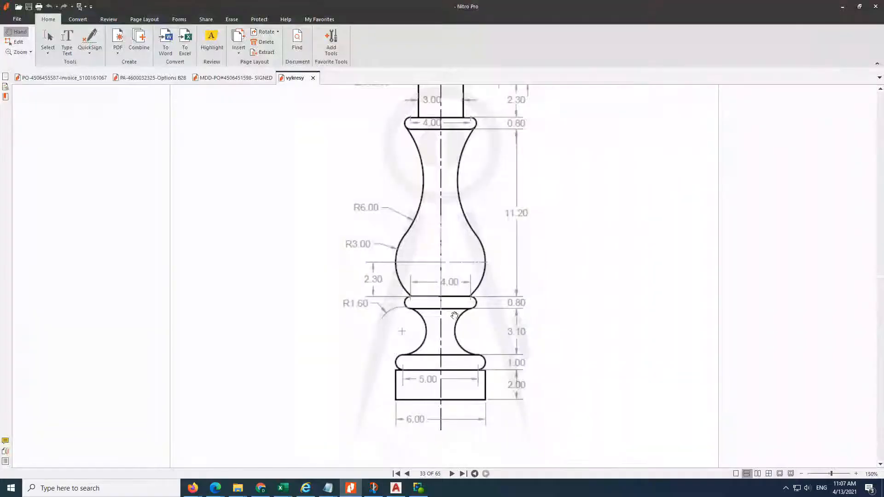
{"action": "left_click", "coordinate": [327, 488]}
{"action": "type", "text": "MAKE CIRCLE R-0.40 AND OFFSE"}
{"action": "key", "text": "BackSpace"}
{"action": "type", "text": "SET 0.80"}
{"action": "key", "text": "ctrl+a"}
{"action": "key", "text": "BackSpace"}
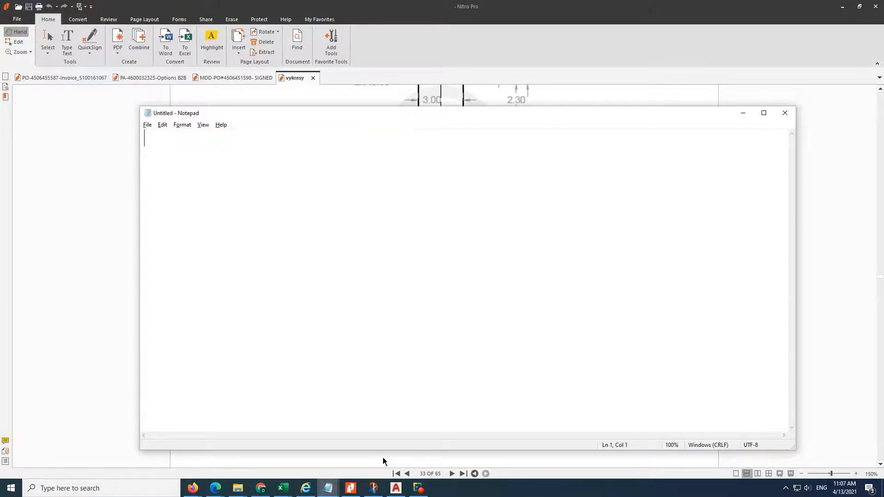
{"action": "left_click", "coordinate": [396, 488]}
- Offset the bulge's base line 0.8 downward
{"action": "type", "text": "o"}
{"action": "key", "text": "Return"}
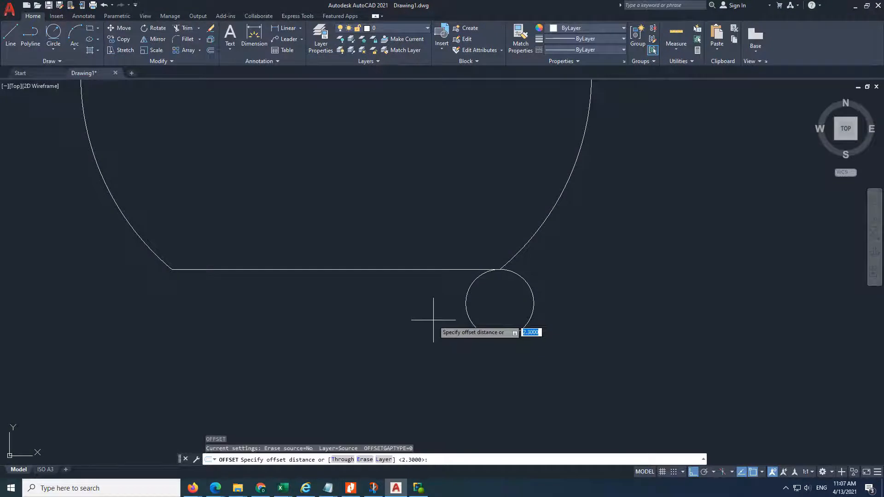
{"action": "type", "text": "0.8"}
{"action": "key", "text": "Return"}
{"action": "left_click", "coordinate": [412, 269]}
{"action": "left_click", "coordinate": [336, 343]}
{"action": "key", "text": "Escape"}
- Trim the inner half of the circle between the two ring lines, keeping the rounded right end
{"action": "type", "text": "tr"}
{"action": "key", "text": "Return"}
{"action": "left_click", "coordinate": [467, 297]}
{"action": "key", "text": "Escape"}
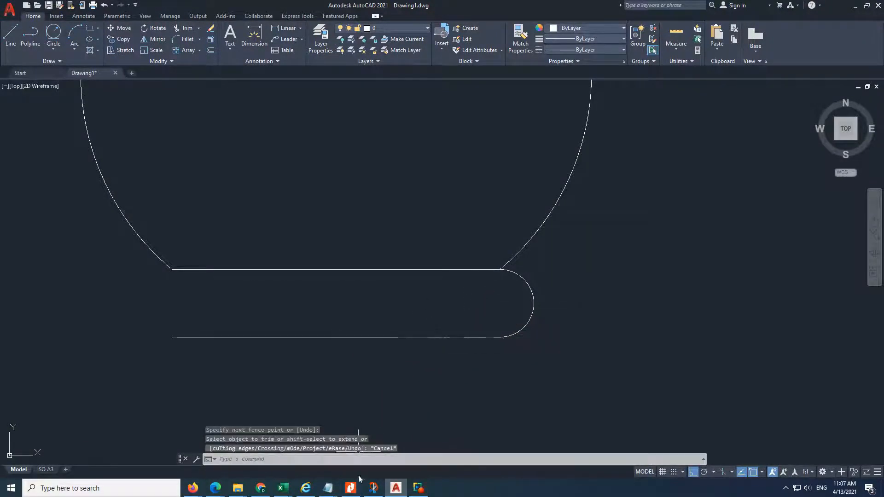
- Mirror the ring's right end arc to the left about the vertical line through the ring lines' midpoints, keeping the source
{"action": "left_click", "coordinate": [351, 488]}
{"action": "key", "text": "alt+Tab"}
{"action": "scroll", "coordinate": [519, 312], "scroll_direction": "down", "scroll_amount": 2}
{"action": "type", "text": "mi"}
{"action": "key", "text": "Return"}
{"action": "left_click", "coordinate": [537, 300]}
{"action": "left_click", "coordinate": [524, 303]}
{"action": "key", "text": "Return"}
{"action": "scroll", "coordinate": [496, 311], "scroll_direction": "down", "scroll_amount": 2}
{"action": "left_click", "coordinate": [440, 318]}
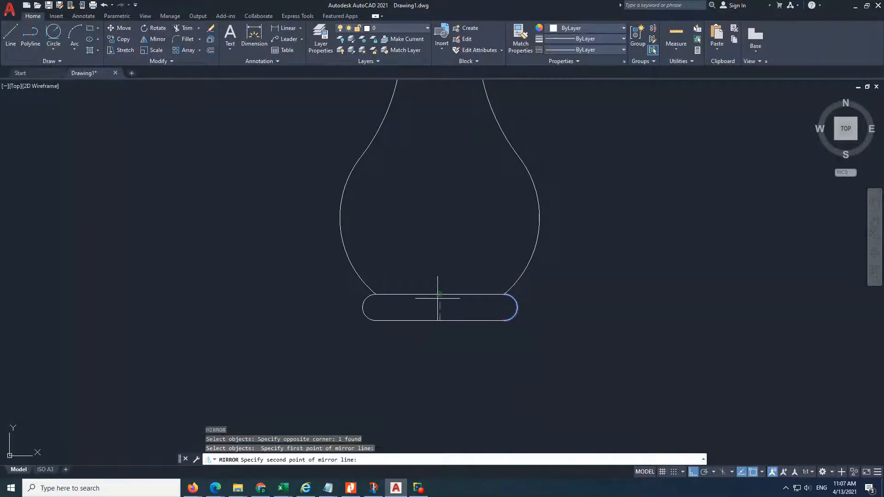
{"action": "left_click", "coordinate": [437, 276]}
{"action": "key", "text": "Return"}
- Note "IN THE LOWEST PORTION LETS OFFSET FIRST THE LINE INTO" in Notepad, clear the note, and return to AutoCAD
{"action": "scroll", "coordinate": [440, 279], "scroll_direction": "down", "scroll_amount": 3}
{"action": "scroll", "coordinate": [428, 267], "scroll_direction": "up", "scroll_amount": 3}
{"action": "middle_click_drag", "start_coordinate": [429, 264], "coordinate": [375, 318]}
{"action": "left_click", "coordinate": [354, 489]}
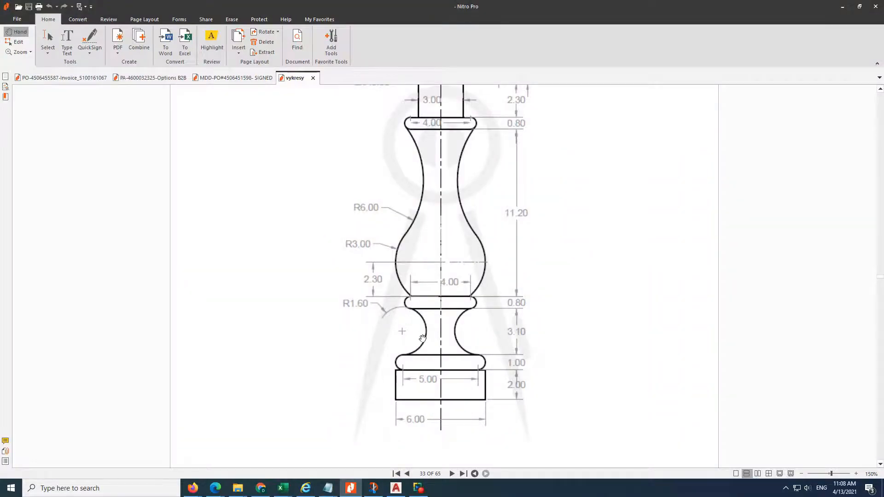
{"action": "left_click", "coordinate": [328, 488]}
{"action": "type", "text": "IN THE LO"}
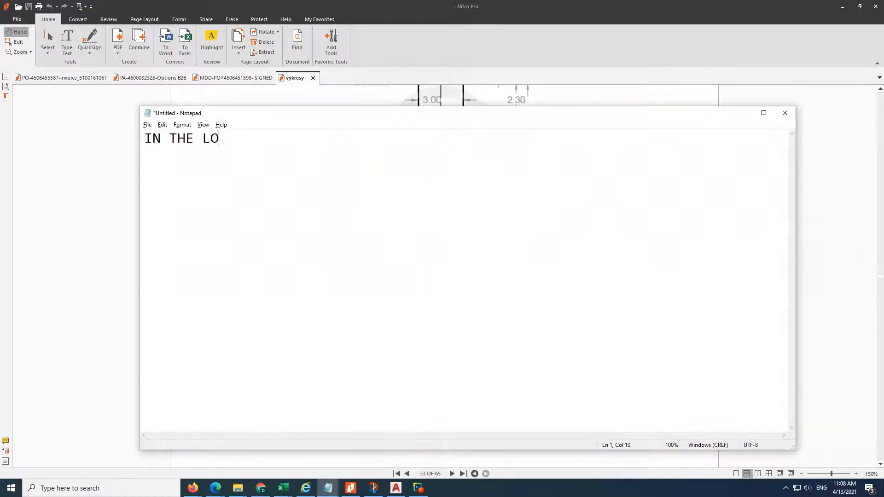
{"action": "type", "text": "WEST PORTION LET"}
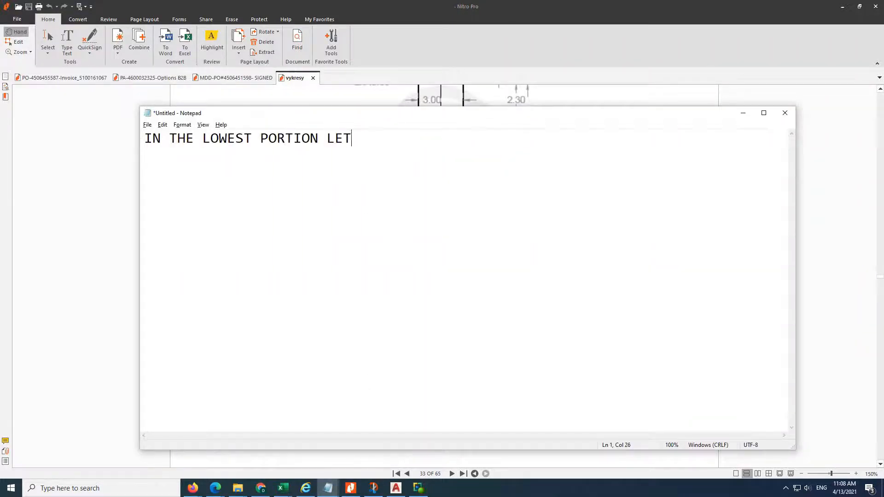
{"action": "type", "text": "S OFFSET FIRST THE LINE INTO"}
{"action": "key", "text": "alt+Tab"}
{"action": "key", "text": "alt+Tab"}
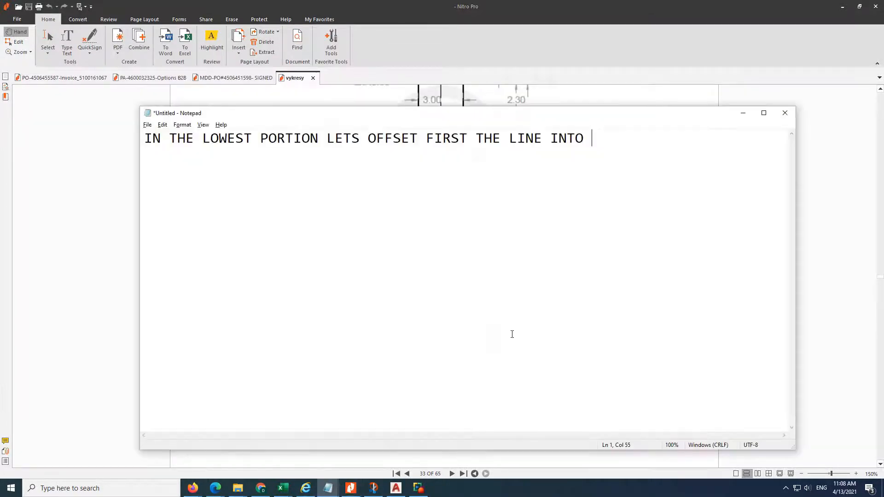
{"action": "key", "text": "ctrl+a"}
{"action": "key", "text": "Delete"}
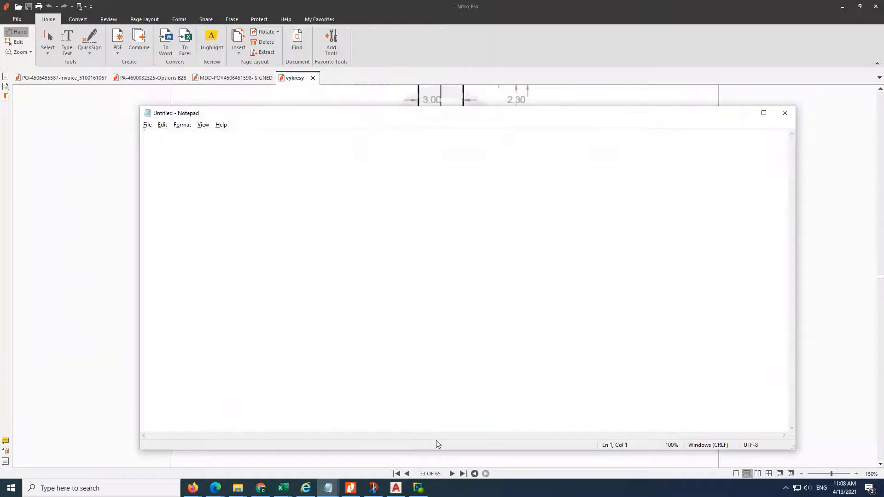
{"action": "left_click", "coordinate": [396, 488]}
- Offset the ring's lower line 3.1 downward
{"action": "type", "text": "o"}
{"action": "key", "text": "Return"}
{"action": "type", "text": "3.1"}
{"action": "key", "text": "Return"}
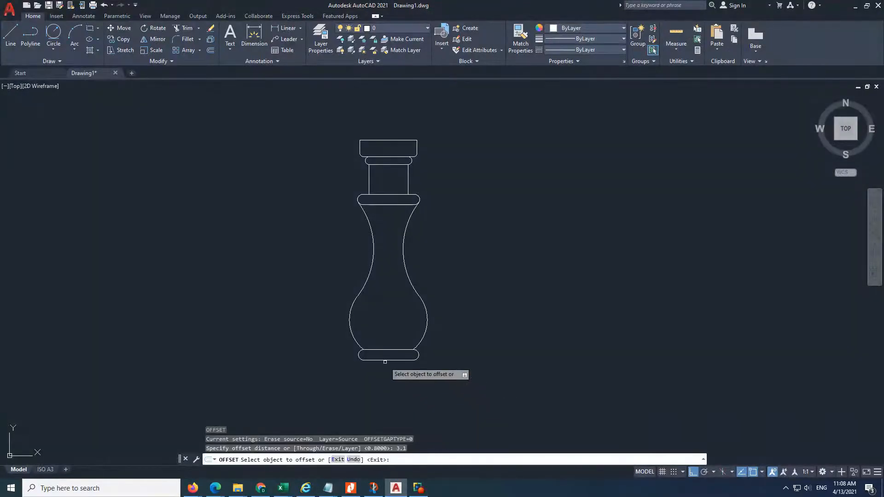
{"action": "left_click", "coordinate": [388, 360]}
{"action": "left_click", "coordinate": [389, 382]}
{"action": "middle_click_drag", "start_coordinate": [389, 382], "coordinate": [389, 310]}
{"action": "scroll", "coordinate": [398, 304], "scroll_direction": "up", "scroll_amount": 4}
{"action": "key", "text": "Escape"}
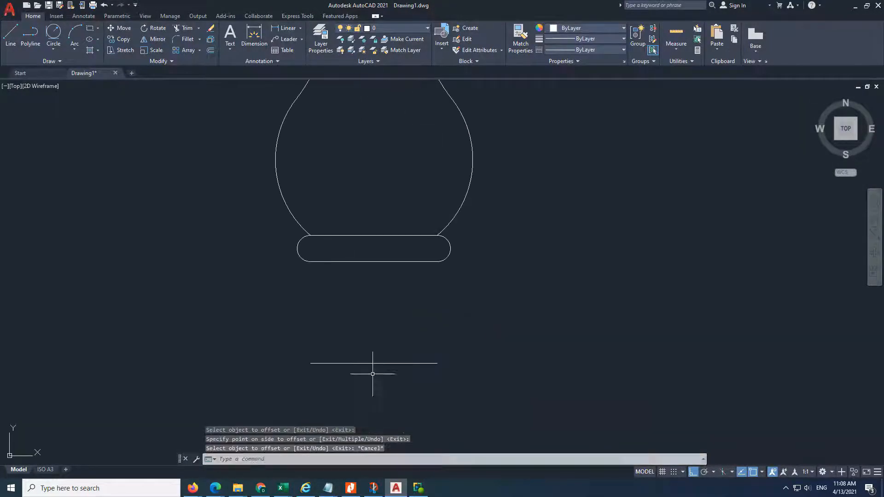
- Check the PDF reference, note "AND THEN OFFSET 1 AN CREATE CIRCLE R-0.5" in Notepad, and return to AutoCAD
{"action": "left_click", "coordinate": [351, 488]}
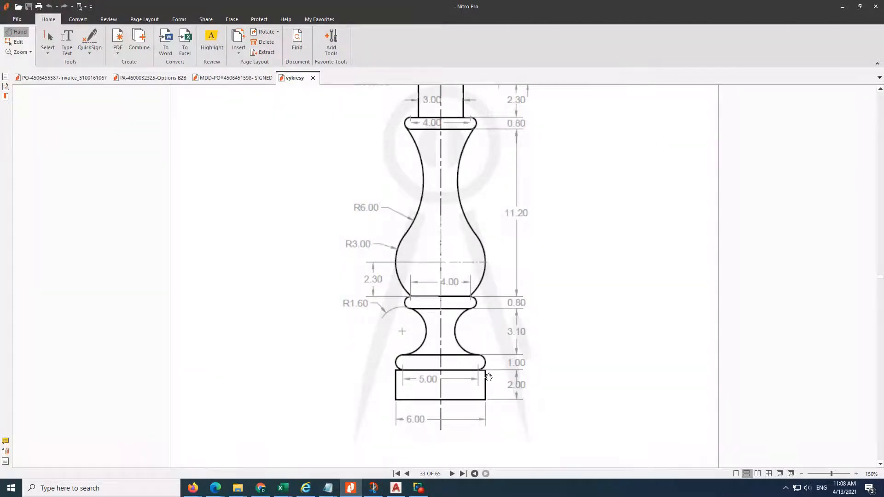
{"action": "mouse_move", "coordinate": [328, 487]}
{"action": "left_click", "coordinate": [359, 454]}
{"action": "type", "text": "AND THEN OFFSET 1 AN CREATE CIRCLE"}
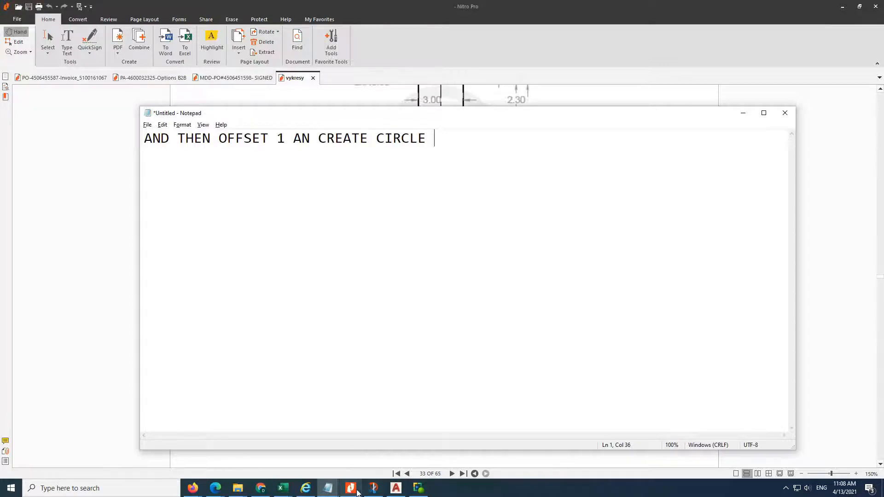
{"action": "left_click", "coordinate": [351, 488]}
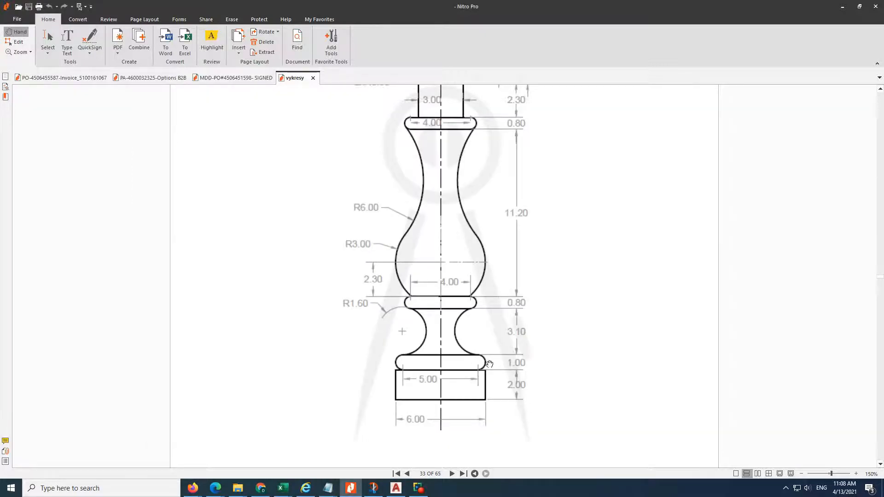
{"action": "key", "text": "alt+Tab"}
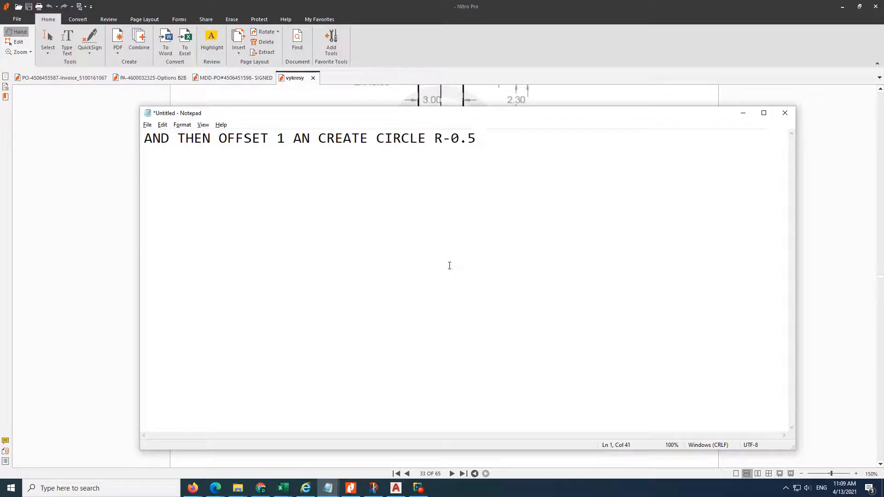
{"action": "key", "text": "ctrl+a"}
{"action": "key", "text": "alt+Tab"}
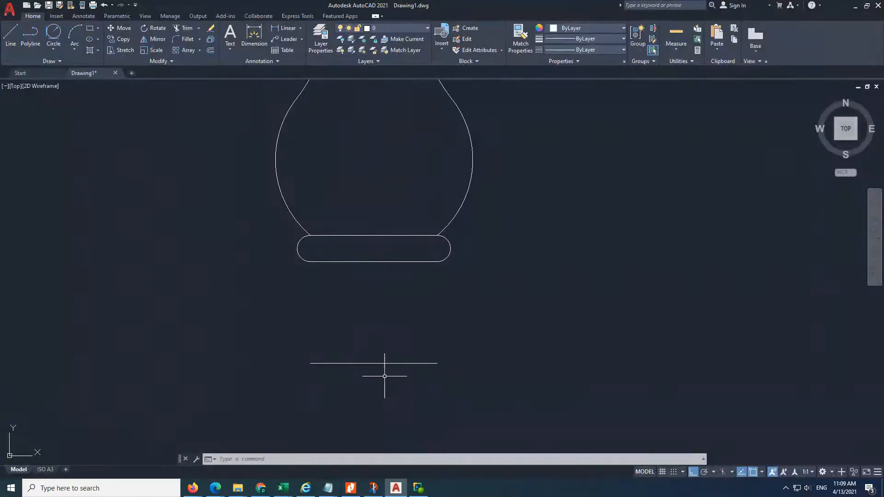
- Offset the separate line below the ring 1 unit downward
{"action": "middle_click_drag", "start_coordinate": [385, 371], "coordinate": [375, 322]}
{"action": "type", "text": "o"}
{"action": "key", "text": "Return"}
{"action": "type", "text": "1"}
{"action": "key", "text": "Return"}
{"action": "key", "text": "Return"}
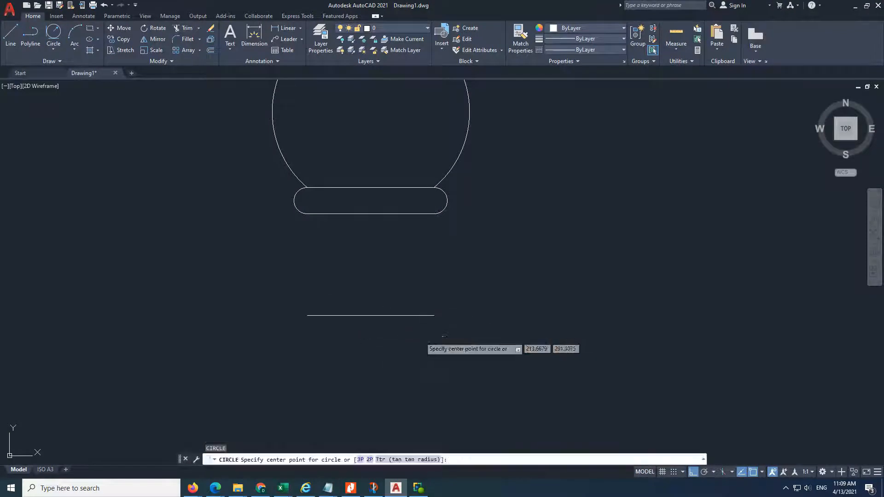
{"action": "left_click", "coordinate": [408, 315]}
{"action": "left_click", "coordinate": [400, 350]}
{"action": "key", "text": "Return"}
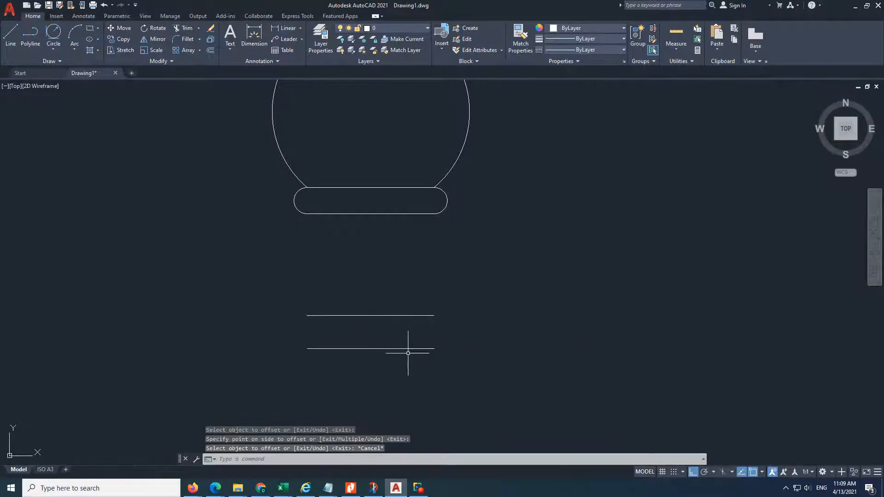
- Draw a circle of radius .5 centred on the right end of the upper of the two new lines
{"action": "type", "text": "c"}
{"action": "key", "text": "Return"}
{"action": "left_click", "coordinate": [434, 315]}
{"action": "type", "text": ".5"}
{"action": "key", "text": "Return"}
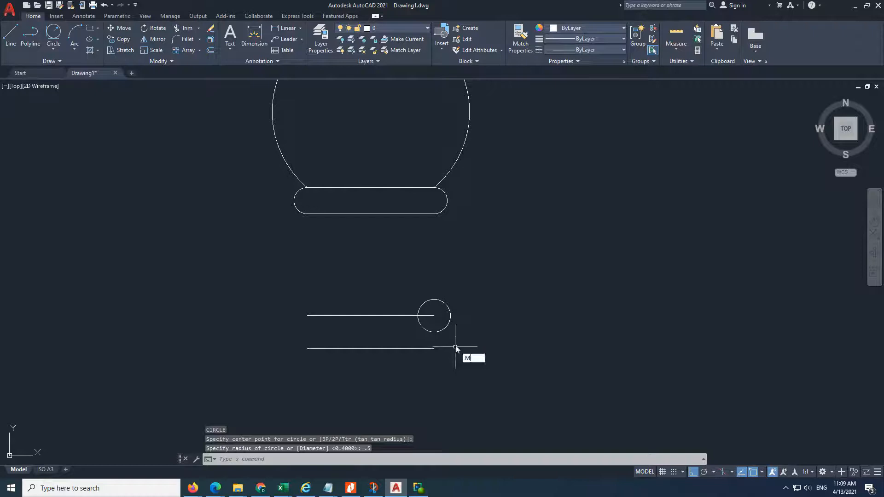
- Move the radius .5 circle down so its top quadrant meets the right end of the upper line
{"action": "key", "text": "Return"}
{"action": "left_click", "coordinate": [455, 347]}
{"action": "left_click", "coordinate": [444, 325]}
{"action": "key", "text": "Return"}
{"action": "left_click", "coordinate": [434, 300]}
{"action": "left_click", "coordinate": [434, 315]}
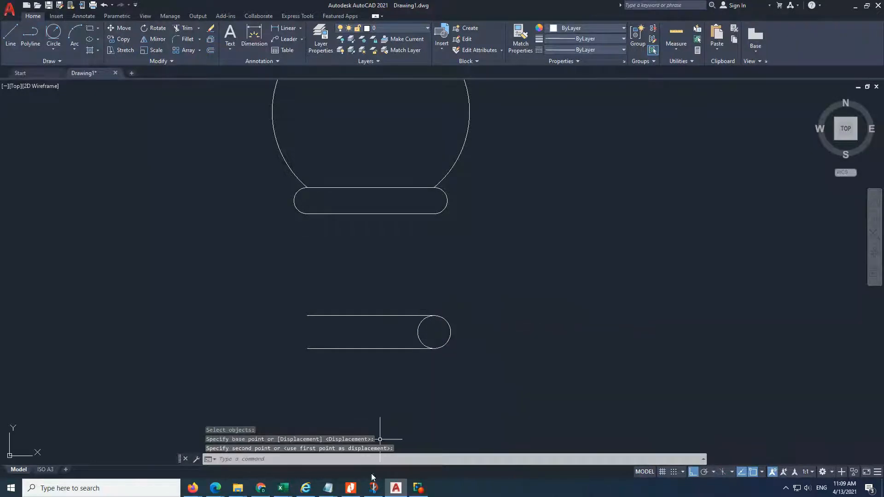
- Check the PDF reference, then trim the inner half of the radius .5 circle between the two lines
{"action": "left_click", "coordinate": [350, 488]}
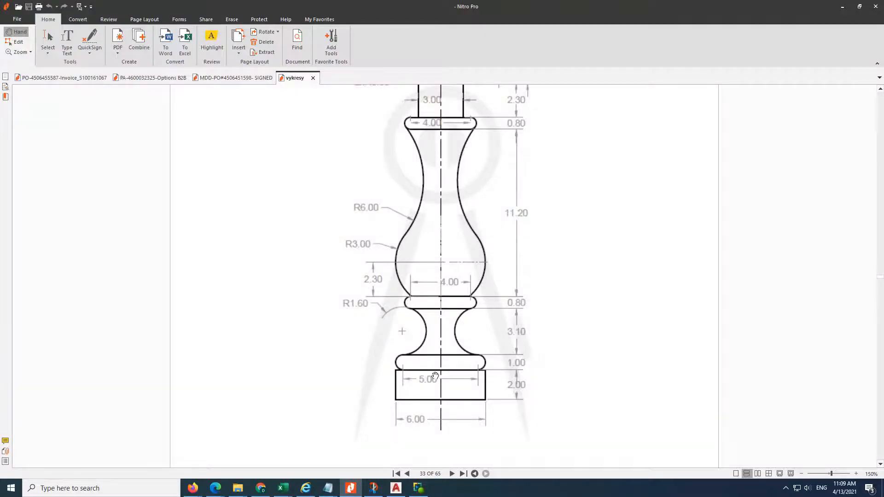
{"action": "key", "text": "alt+Tab"}
{"action": "key", "text": "Escape"}
{"action": "type", "text": "tr"}
{"action": "key", "text": "Return"}
{"action": "left_click", "coordinate": [426, 337]}
{"action": "left_click", "coordinate": [413, 334]}
{"action": "key", "text": "Escape"}
{"action": "scroll", "coordinate": [412, 351], "scroll_direction": "down", "scroll_amount": 4}
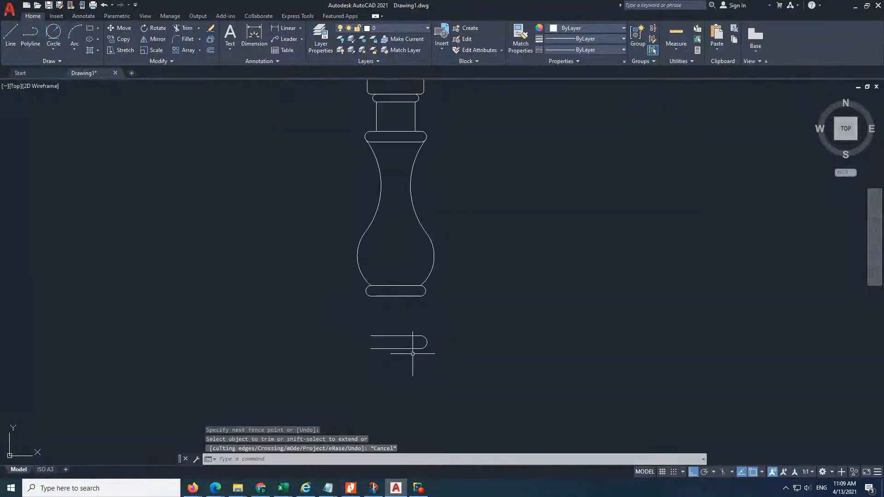
{"action": "type", "text": "mi"}
{"action": "key", "text": "Return"}
{"action": "left_click", "coordinate": [426, 350]}
{"action": "left_click", "coordinate": [423, 340]}
{"action": "key", "text": "Return"}
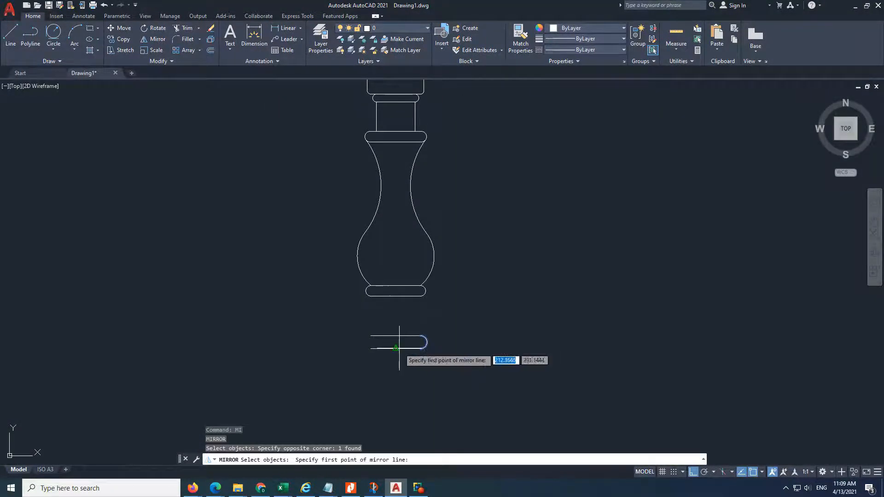
{"action": "left_click", "coordinate": [399, 349]}
{"action": "left_click", "coordinate": [396, 336]}
{"action": "key", "text": "Escape"}
- Mirror the lower ring's right end arc to the left about the lines' midpoints, keeping the source
{"action": "key", "text": "Return"}
{"action": "left_click", "coordinate": [425, 350]}
{"action": "left_click", "coordinate": [421, 340]}
{"action": "key", "text": "Return"}
{"action": "left_click", "coordinate": [396, 348]}
{"action": "left_click", "coordinate": [395, 337]}
{"action": "key", "text": "Return"}
{"action": "scroll", "coordinate": [397, 400], "scroll_direction": "up", "scroll_amount": 4}
{"action": "middle_click_drag", "start_coordinate": [386, 362], "coordinate": [378, 438]}
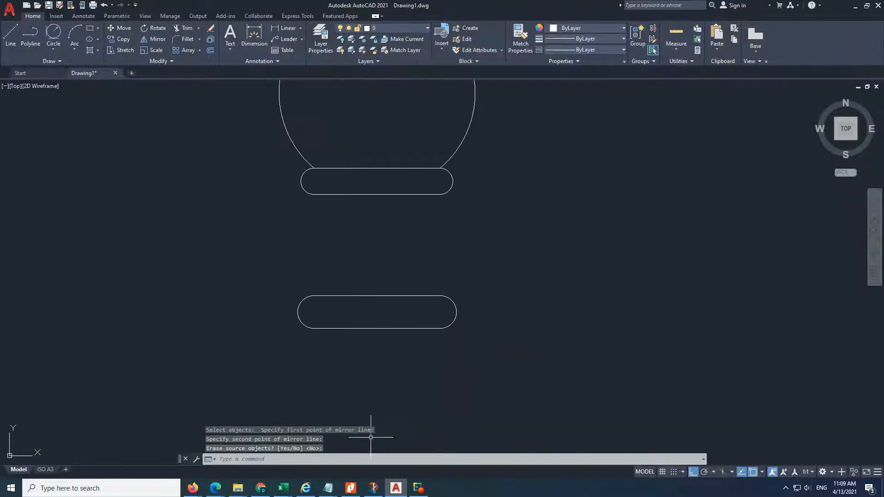
- Check the PDF reference, then add an aligned dimension below the lower ring between the centres of its end arcs
{"action": "left_click", "coordinate": [352, 488]}
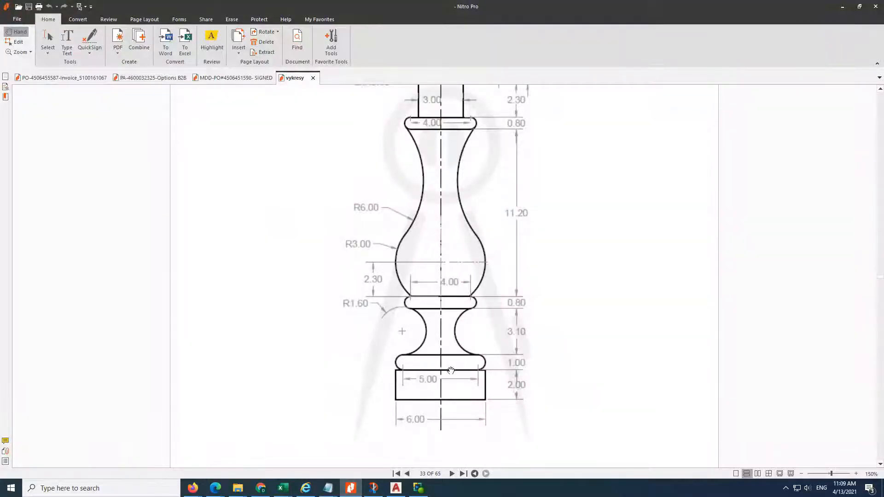
{"action": "left_click", "coordinate": [396, 489]}
{"action": "type", "text": "dal"}
{"action": "key", "text": "Return"}
{"action": "left_click", "coordinate": [313, 313]}
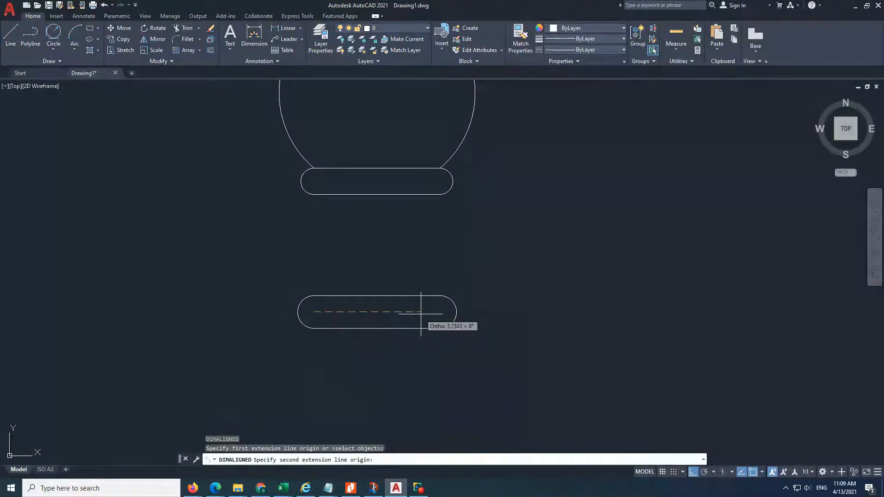
{"action": "left_click", "coordinate": [451, 329]}
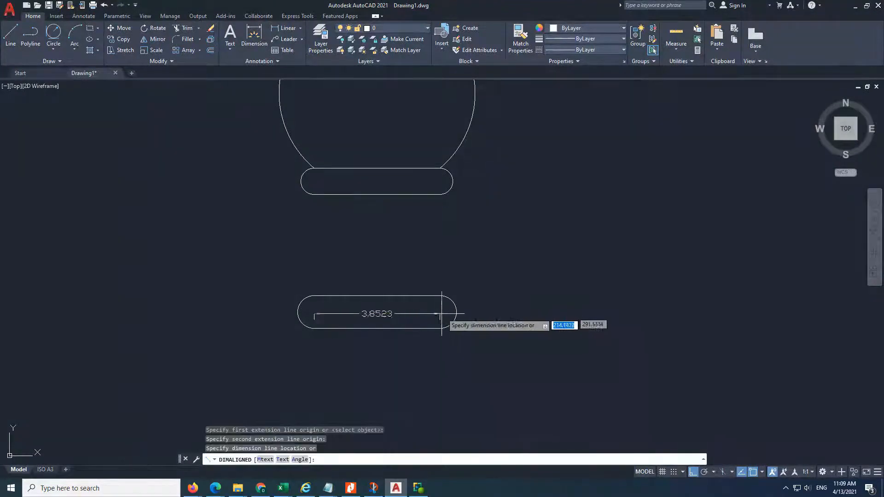
{"action": "left_click", "coordinate": [418, 358]}
- Start a Notepad note with "THIS", select its text, and return to AutoCAD
{"action": "key", "text": "alt+Tab"}
{"action": "type", "text": "THIS"}
{"action": "key", "text": "ctrl+a"}
{"action": "key", "text": "alt+Tab"}
- Draw a horizontal line 5 long below the lower ring and another line joining the centres of the ring's end arcs
{"action": "type", "text": "l"}
{"action": "key", "text": "Return"}
{"action": "left_click", "coordinate": [308, 406]}
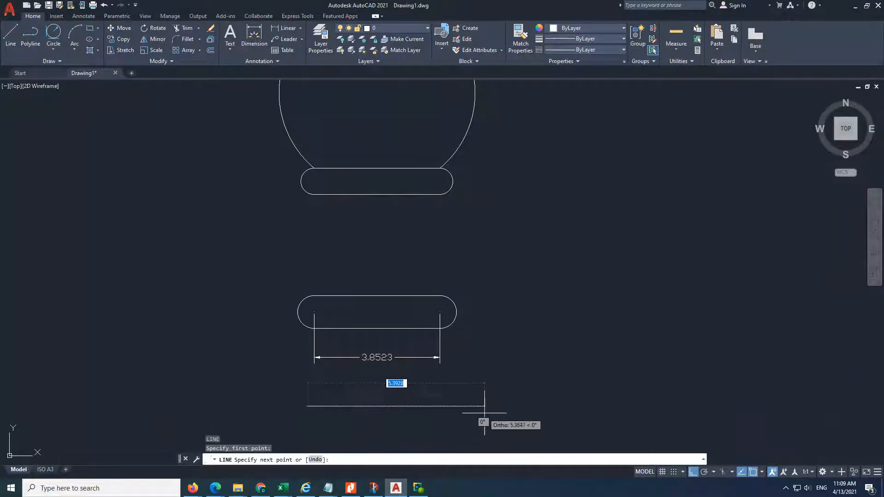
{"action": "type", "text": "5"}
{"action": "key", "text": "Return"}
{"action": "key", "text": "Return"}
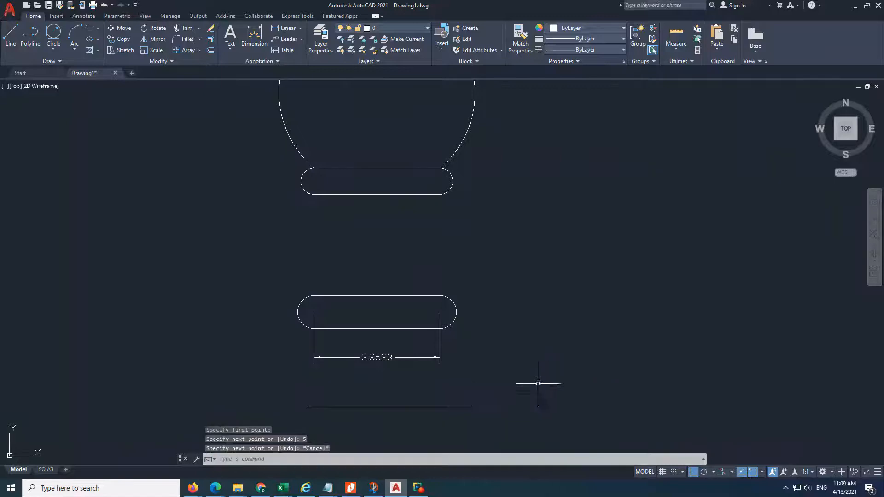
{"action": "key", "text": "Return"}
{"action": "left_click", "coordinate": [314, 312]}
{"action": "left_click", "coordinate": [440, 313]}
{"action": "key", "text": "Escape"}
- Move the 5-unit line by its midpoint onto the midpoint of the line between the lower ring's arc centres
{"action": "type", "text": "m"}
{"action": "key", "text": "Return"}
{"action": "left_click_drag", "start_coordinate": [434, 396], "coordinate": [409, 418]}
{"action": "key", "text": "Return"}
{"action": "left_click", "coordinate": [390, 406]}
{"action": "key", "text": "Escape"}
- Move the lower ring's left end arc by its centre to the left end of the 5-unit line
{"action": "left_click", "coordinate": [305, 305]}
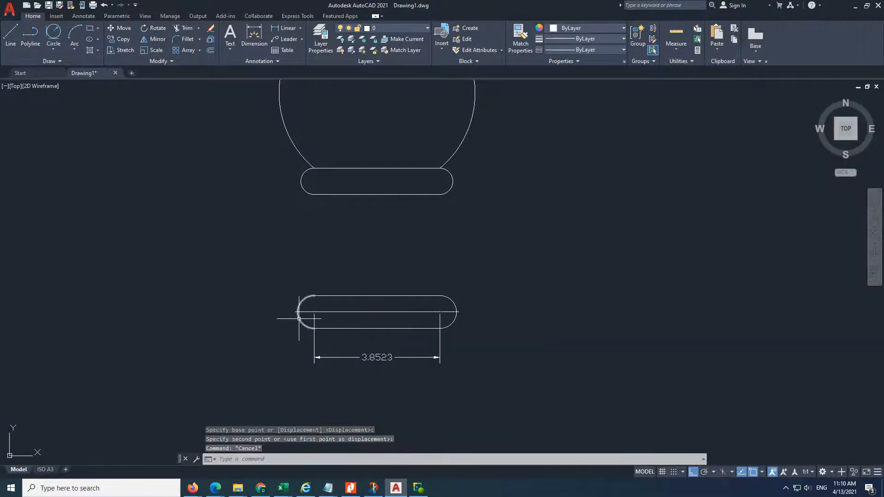
{"action": "left_click", "coordinate": [291, 319]}
{"action": "type", "text": "m"}
{"action": "key", "text": "Return"}
{"action": "left_click", "coordinate": [314, 313]}
{"action": "left_click", "coordinate": [295, 312]}
- Move the lower ring's right end arc by its centre to the right end of the 5-unit line
{"action": "key", "text": "Return"}
{"action": "left_click", "coordinate": [452, 317]}
{"action": "left_click", "coordinate": [450, 323]}
{"action": "key", "text": "Return"}
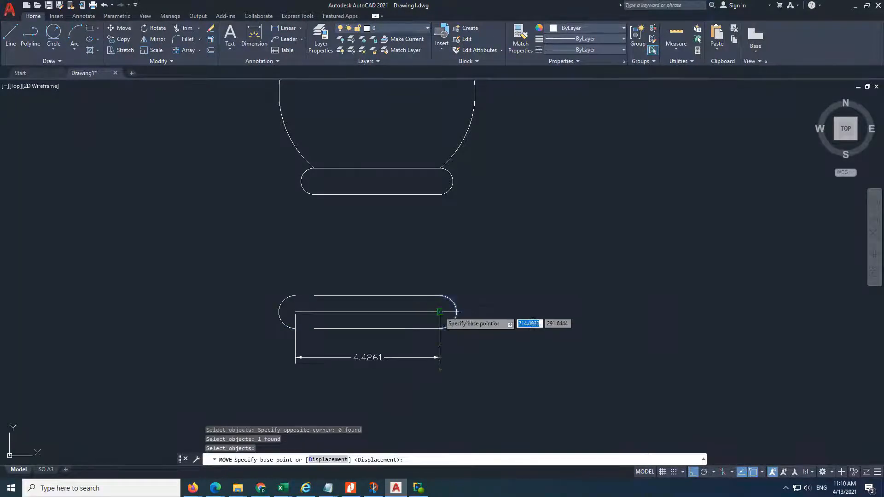
{"action": "left_click", "coordinate": [440, 312]}
{"action": "left_click", "coordinate": [458, 312]}
{"action": "key", "text": "Escape"}
- Stretch the ends of the lower ring's top and bottom lines to meet its left and right end arcs
{"action": "left_click", "coordinate": [375, 296]}
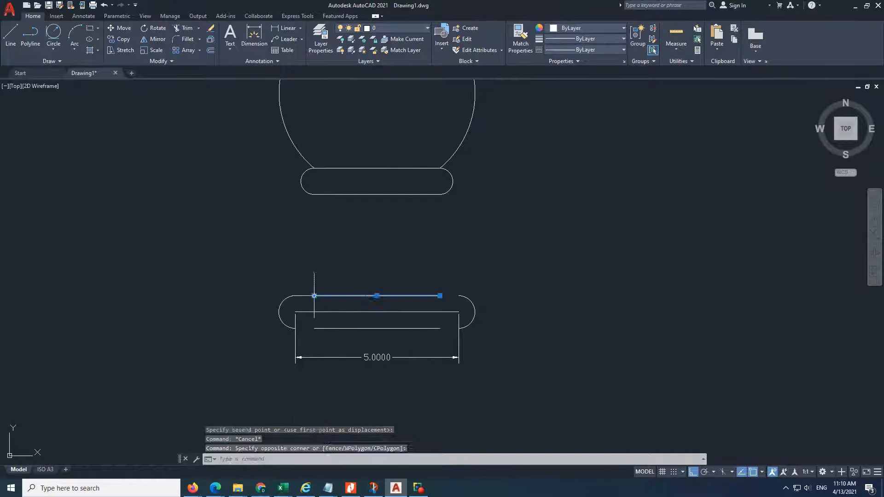
{"action": "left_click", "coordinate": [439, 295]}
{"action": "left_click", "coordinate": [458, 296]}
{"action": "left_click", "coordinate": [436, 321]}
{"action": "left_click", "coordinate": [425, 338]}
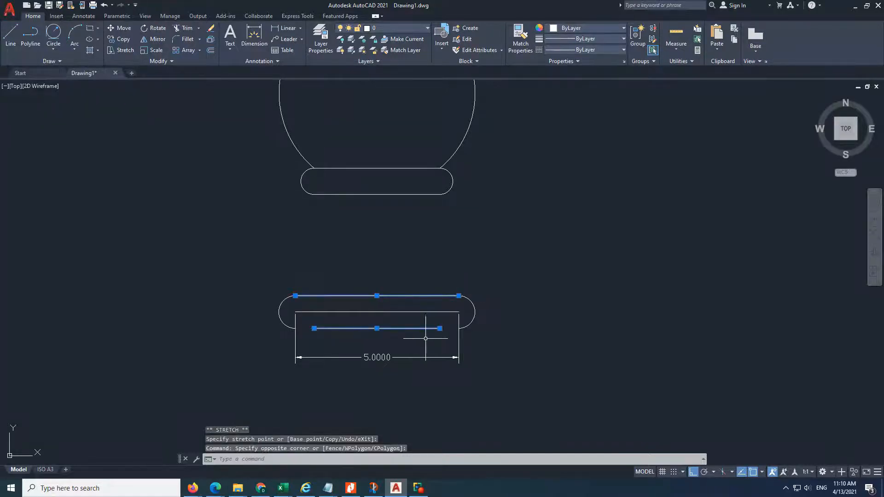
{"action": "left_click", "coordinate": [440, 329]}
{"action": "scroll", "coordinate": [462, 327], "scroll_direction": "up", "scroll_amount": 3}
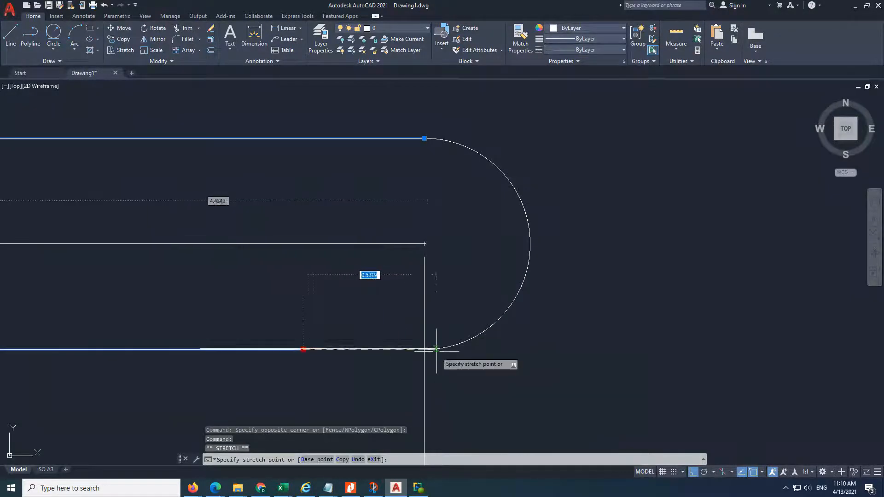
{"action": "left_click", "coordinate": [463, 328]}
{"action": "scroll", "coordinate": [462, 328], "scroll_direction": "down", "scroll_amount": 2}
{"action": "left_click", "coordinate": [237, 332]}
{"action": "left_click", "coordinate": [207, 332]}
{"action": "key", "text": "Escape"}
- Delete the leftover construction lines and the 5.0000 dimension from the lower ring
{"action": "left_click", "coordinate": [271, 314]}
{"action": "left_click", "coordinate": [196, 322]}
{"action": "key", "text": "Delete"}
{"action": "scroll", "coordinate": [309, 345], "scroll_direction": "down", "scroll_amount": 2}
{"action": "left_click", "coordinate": [322, 321]}
{"action": "key", "text": "Delete"}
{"action": "left_click", "coordinate": [357, 322]}
{"action": "key", "text": "Delete"}
{"action": "scroll", "coordinate": [321, 332], "scroll_direction": "down", "scroll_amount": 3}
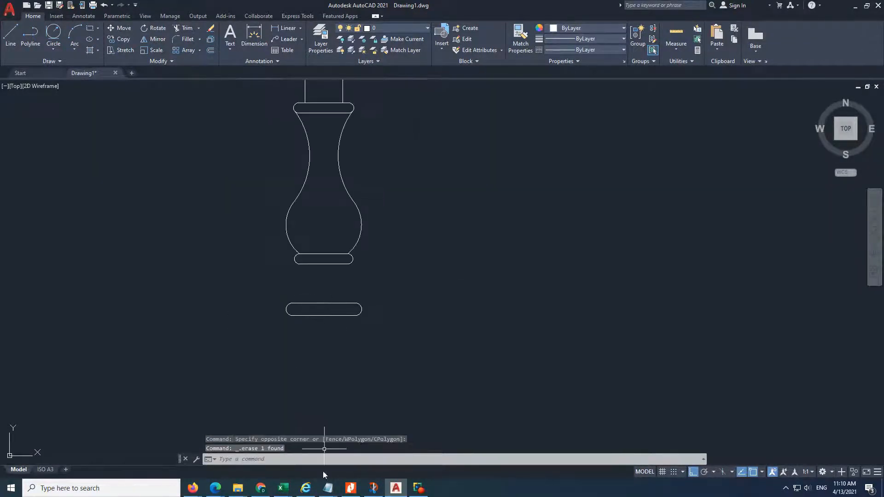
- Check the PDF reference and dimension the distance between the end arc centres of the ring under the belly
{"action": "left_click", "coordinate": [350, 488]}
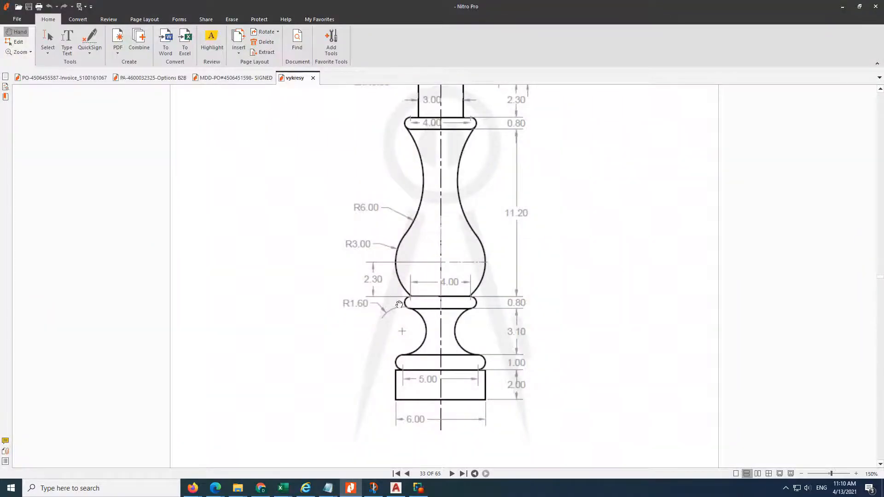
{"action": "key", "text": "alt+Tab"}
{"action": "scroll", "coordinate": [326, 248], "scroll_direction": "up", "scroll_amount": 4}
{"action": "type", "text": "dal"}
{"action": "key", "text": "Return"}
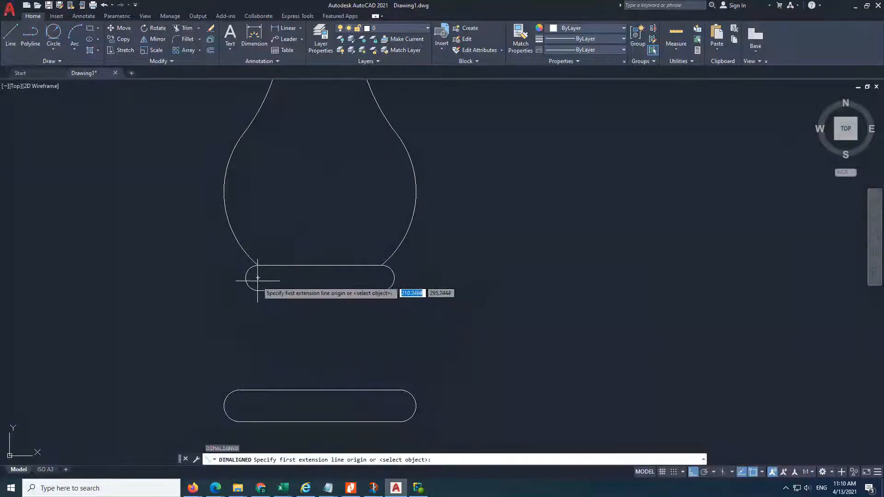
{"action": "left_click", "coordinate": [257, 278]}
{"action": "left_click", "coordinate": [381, 278]}
{"action": "left_click", "coordinate": [337, 308]}
{"action": "key", "text": "Escape"}
- Draw a horizontal line 4 long in the gap below the ring under the belly
{"action": "type", "text": "l"}
{"action": "key", "text": "Return"}
{"action": "left_click", "coordinate": [266, 332]}
{"action": "left_click", "coordinate": [357, 335]}
{"action": "key", "text": "ctrl+z"}
{"action": "key", "text": "Escape"}
{"action": "key", "text": "Return"}
{"action": "left_click", "coordinate": [251, 337]}
{"action": "type", "text": "4"}
{"action": "key", "text": "Return"}
{"action": "key", "text": "Escape"}
- Write a Notepad note beginning "THE UPPER ONE MUST", clear it, and return to the AutoCAD drawing
{"action": "left_click", "coordinate": [328, 488]}
{"action": "left_click", "coordinate": [351, 451]}
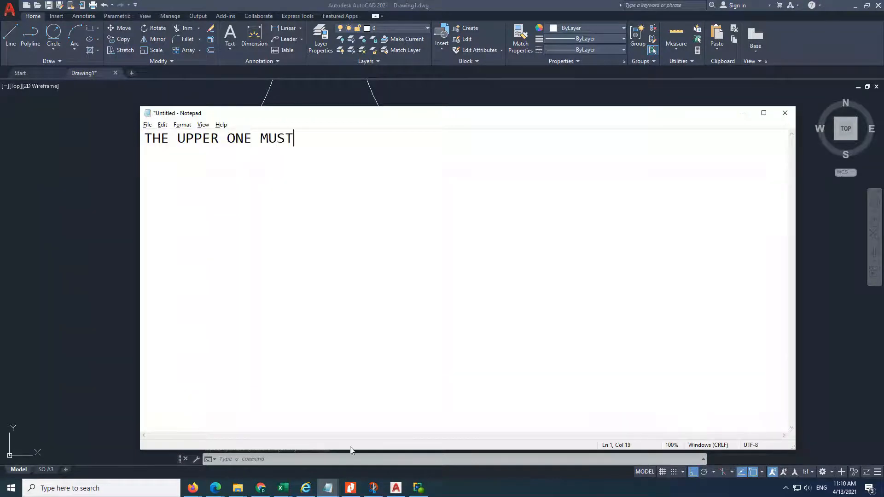
{"action": "type", "text": "4"}
{"action": "key", "text": "ctrl+a"}
{"action": "key", "text": "ctrl+c"}
{"action": "key", "text": "alt+Tab"}
- Draw a line joining the centres of the upper ring's left and right end arcs
{"action": "key", "text": "Return"}
{"action": "left_click", "coordinate": [258, 279]}
{"action": "left_click", "coordinate": [381, 279]}
{"action": "key", "text": "Escape"}
- Move the 4-unit line by its midpoint onto the midpoint of the line between the upper ring's arc centres
{"action": "type", "text": "m"}
{"action": "key", "text": "Return"}
{"action": "left_click", "coordinate": [344, 332]}
{"action": "left_click", "coordinate": [316, 353]}
{"action": "key", "text": "Return"}
{"action": "left_click", "coordinate": [315, 337]}
{"action": "left_click", "coordinate": [319, 278]}
{"action": "key", "text": "Escape"}
- Move the upper ring's left end arc by its centre to the left end of the 4-unit line
{"action": "scroll", "coordinate": [254, 278], "scroll_direction": "up", "scroll_amount": 5}
{"action": "left_click", "coordinate": [229, 304]}
{"action": "left_click", "coordinate": [193, 331]}
{"action": "type", "text": "m"}
{"action": "key", "text": "Return"}
{"action": "left_click", "coordinate": [279, 280]}
{"action": "left_click", "coordinate": [263, 280]}
- Move the upper ring's right end arc by its centre to the right end of the 4-unit line
{"action": "scroll", "coordinate": [244, 280], "scroll_direction": "down", "scroll_amount": 6}
{"action": "key", "text": "Return"}
{"action": "double_click", "coordinate": [464, 280]}
{"action": "left_click", "coordinate": [462, 283]}
{"action": "scroll", "coordinate": [445, 281], "scroll_direction": "up", "scroll_amount": 2}
{"action": "left_click", "coordinate": [469, 287]}
{"action": "left_click", "coordinate": [473, 289]}
{"action": "key", "text": "Return"}
{"action": "left_click", "coordinate": [442, 280]}
{"action": "left_click", "coordinate": [448, 280]}
{"action": "key", "text": "Escape"}
- Delete the two construction lines and the 4.0000 dimension from the upper ring
{"action": "left_click", "coordinate": [432, 275]}
{"action": "left_click", "coordinate": [425, 290]}
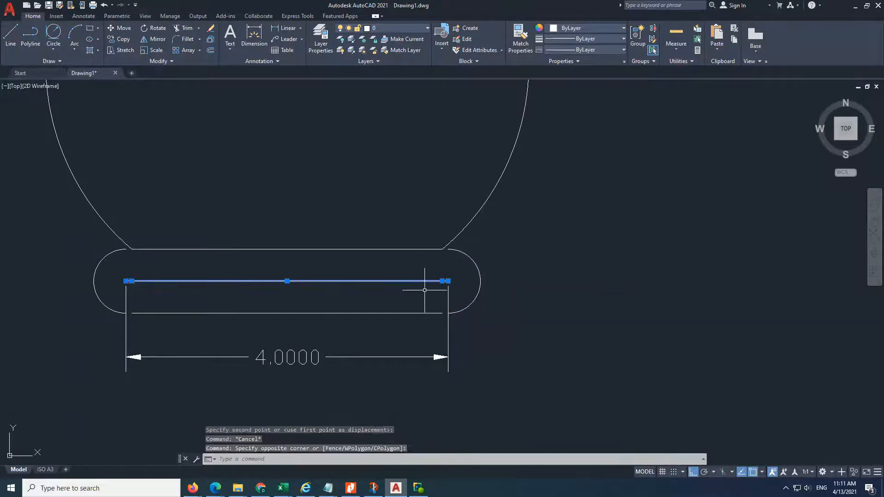
{"action": "key", "text": "Delete"}
- Stretch the left ends of the upper ring's bottom and top lines to the ends of the left arc
{"action": "left_click", "coordinate": [335, 306]}
{"action": "left_click", "coordinate": [243, 325]}
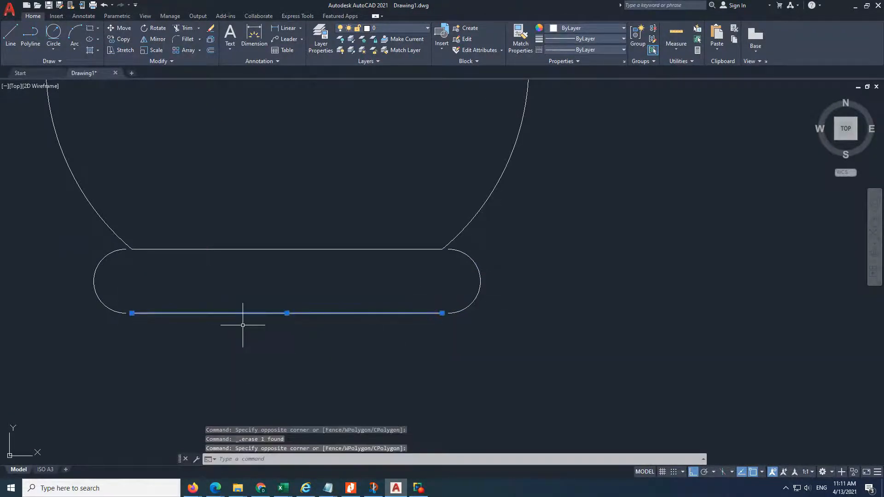
{"action": "left_click", "coordinate": [132, 313]}
{"action": "left_click", "coordinate": [126, 313]}
{"action": "left_click", "coordinate": [137, 249]}
{"action": "left_click", "coordinate": [132, 249]}
{"action": "left_click", "coordinate": [125, 249]}
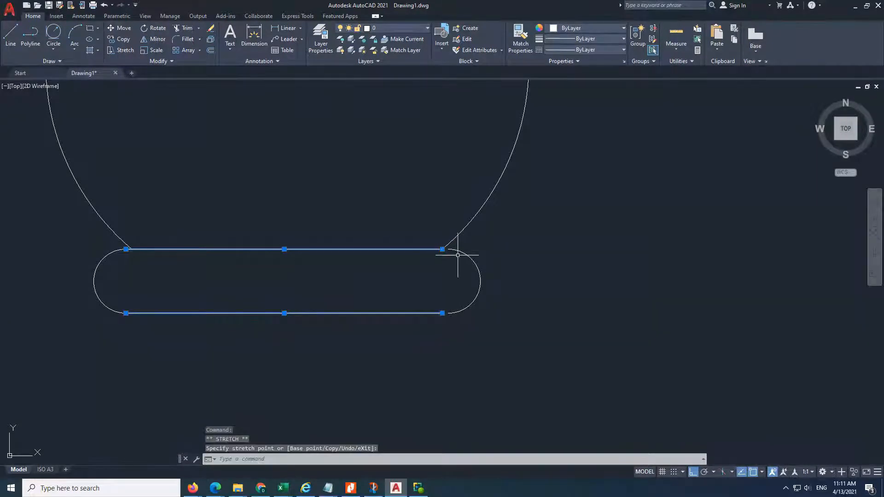
- Stretch the right ends of the upper ring's top and bottom lines to the ends of the right arc
{"action": "left_click", "coordinate": [455, 254]}
{"action": "left_click", "coordinate": [442, 253]}
{"action": "left_click", "coordinate": [442, 249]}
{"action": "left_click", "coordinate": [448, 249]}
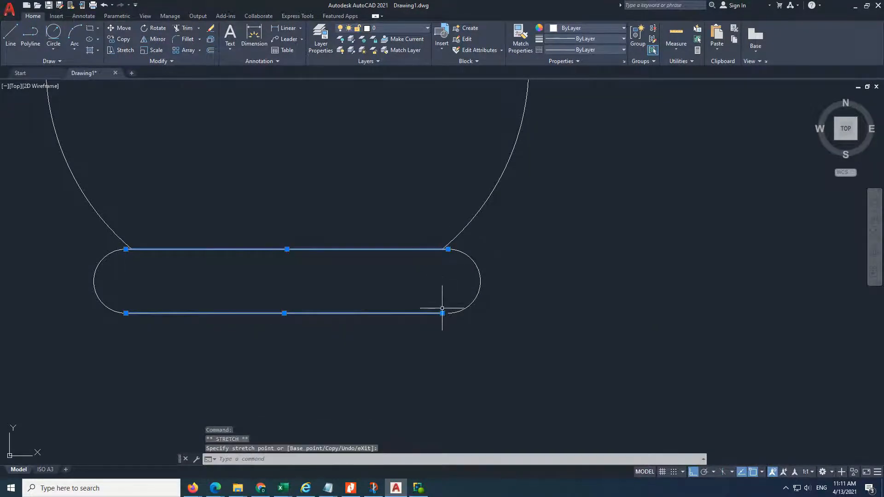
{"action": "scroll", "coordinate": [341, 314], "scroll_direction": "down", "scroll_amount": 11}
{"action": "key", "text": "Escape"}
{"action": "scroll", "coordinate": [345, 318], "scroll_direction": "up", "scroll_amount": 4}
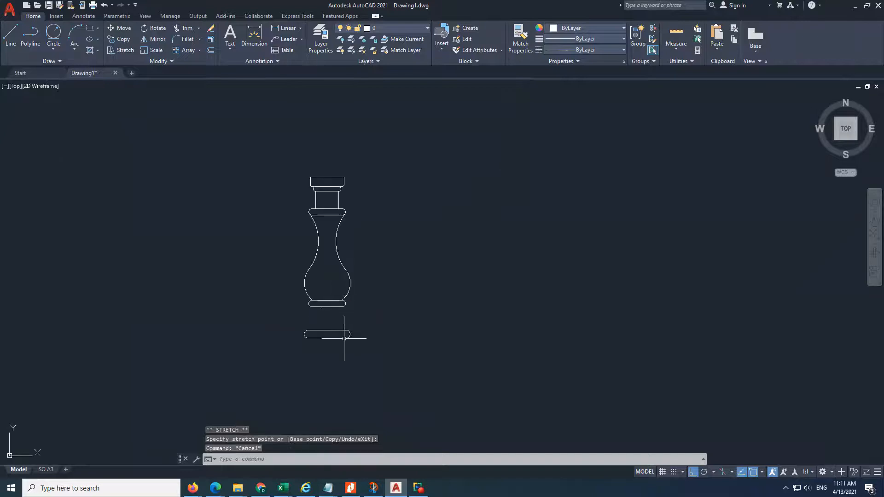
- Check the neck in the PDF reference, write the Notepad note "CREATE TANGENT RADIUS CIRCLE TO 1.6", clear it, and return to AutoCAD
{"action": "left_click", "coordinate": [351, 488]}
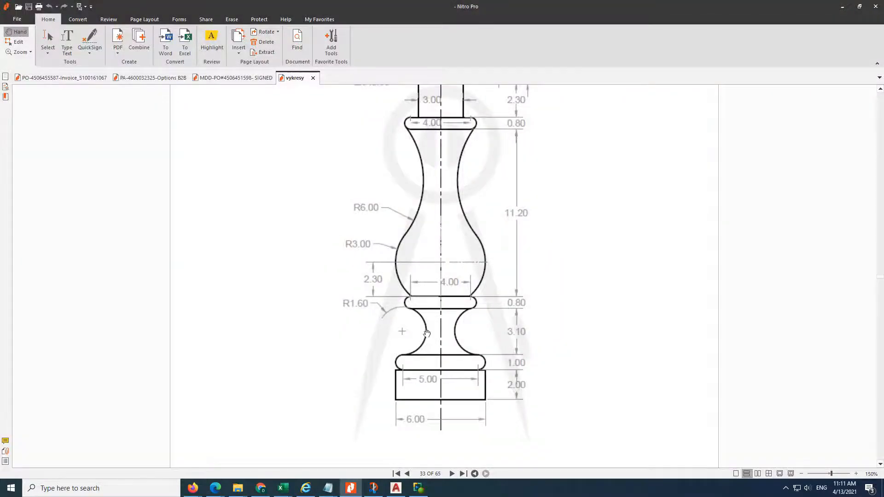
{"action": "mouse_move", "coordinate": [325, 489]}
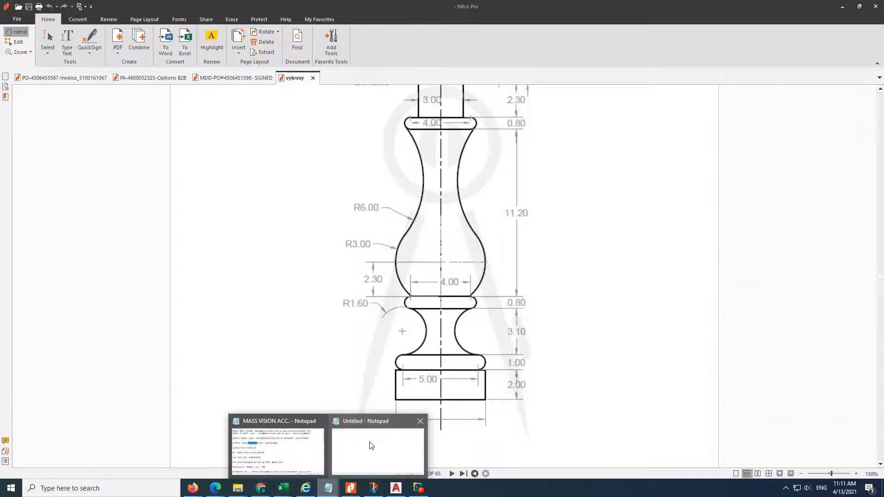
{"action": "left_click", "coordinate": [380, 445]}
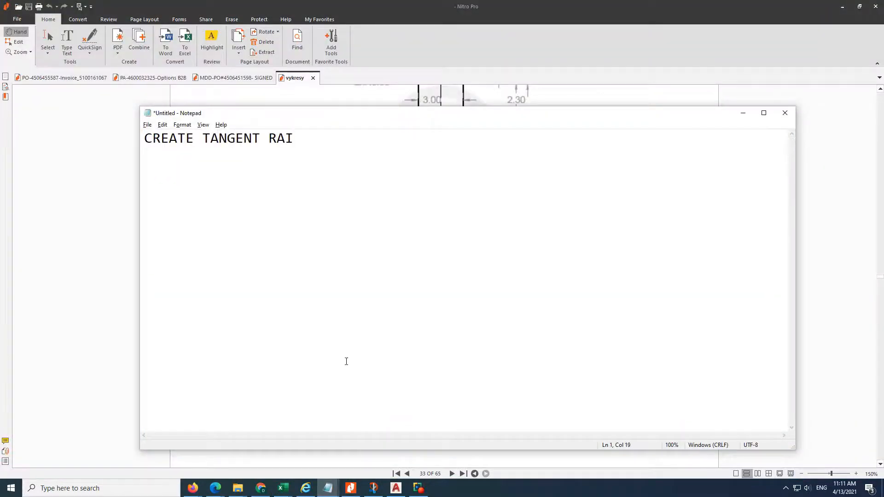
{"action": "key", "text": "alt+Tab"}
{"action": "key", "text": "alt+Tab"}
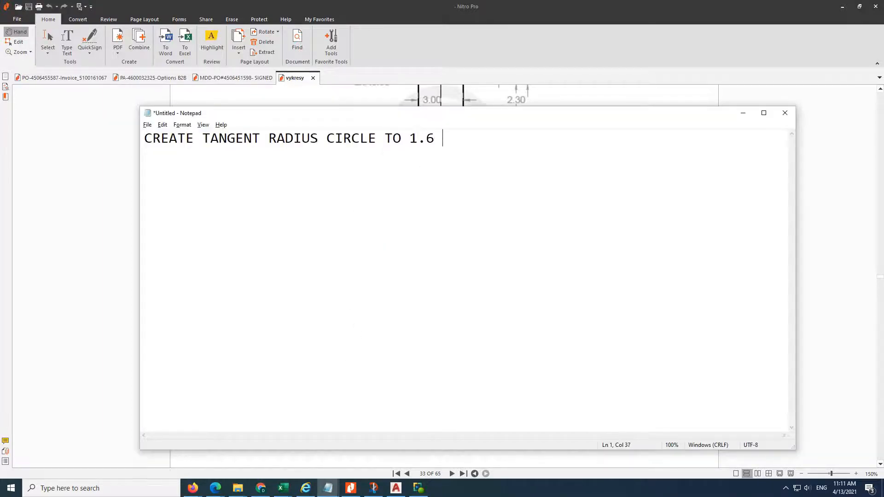
{"action": "key", "text": "ctrl+a"}
{"action": "key", "text": "BackSpace"}
{"action": "left_click", "coordinate": [395, 488]}
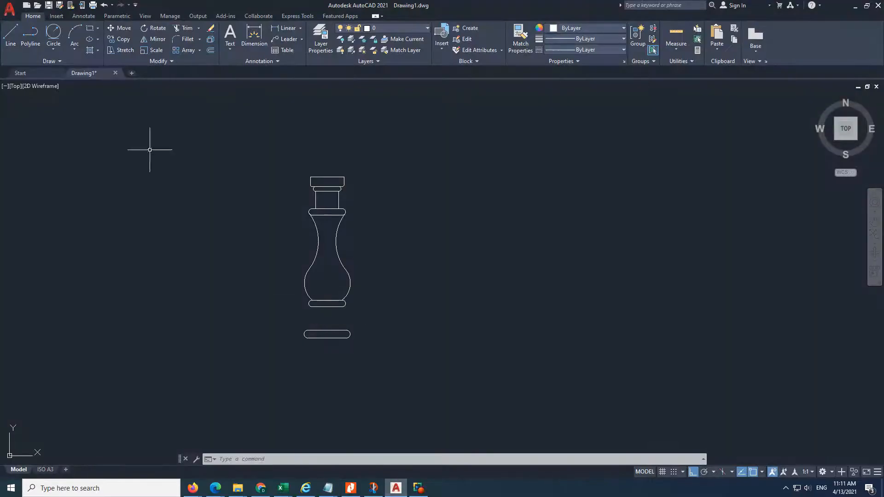
{"action": "left_click", "coordinate": [56, 48]}
{"action": "left_click", "coordinate": [55, 148]}
{"action": "scroll", "coordinate": [312, 333], "scroll_direction": "up", "scroll_amount": 2}
{"action": "left_click", "coordinate": [302, 329]}
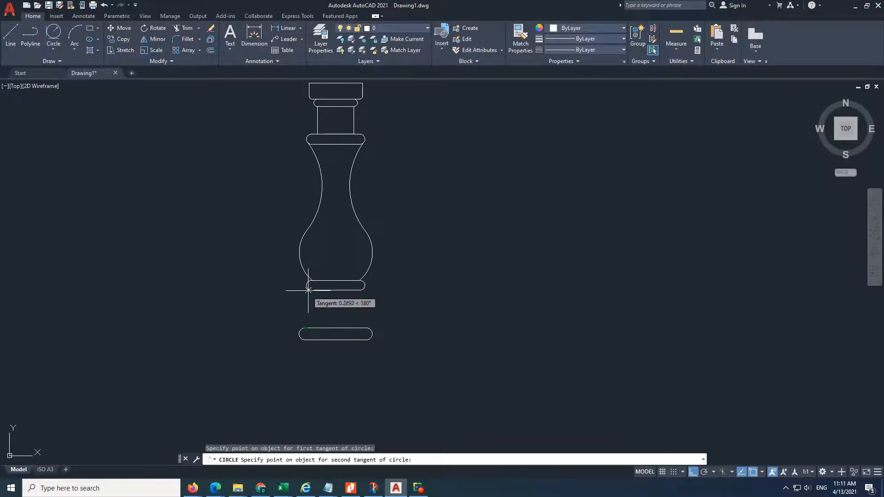
{"action": "left_click", "coordinate": [307, 290]}
{"action": "key", "text": "Escape"}
{"action": "scroll", "coordinate": [300, 325], "scroll_direction": "up", "scroll_amount": 5}
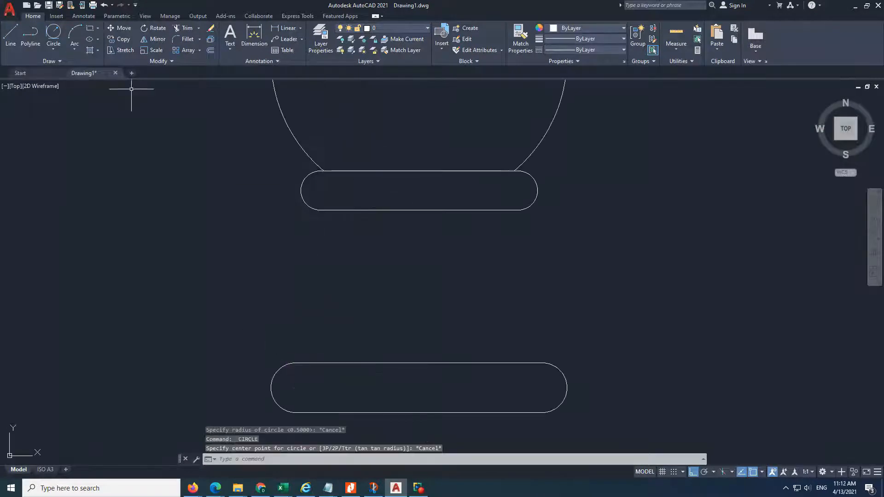
- Draw a Tan, Tan, Radius circle of radius 1.6 between the lower ring's top and the upper ring's underside at their left ends
{"action": "left_click", "coordinate": [54, 48]}
{"action": "left_click", "coordinate": [55, 148]}
{"action": "left_click", "coordinate": [350, 488]}
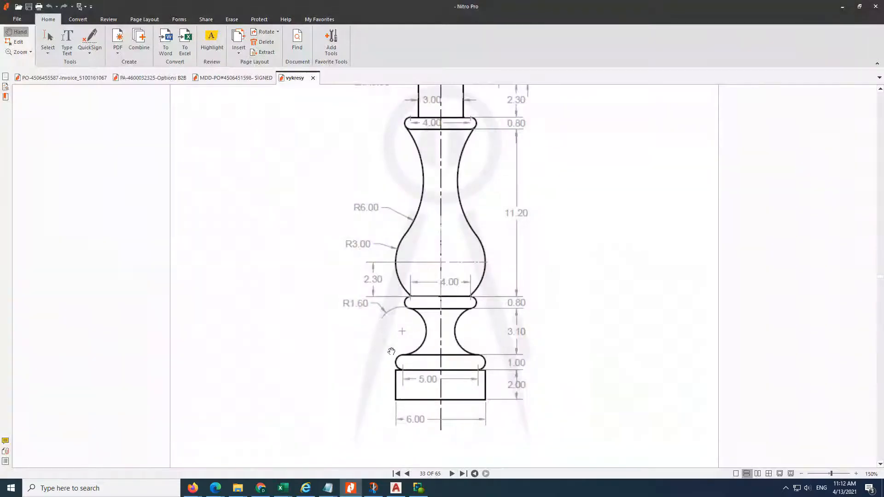
{"action": "key", "text": "alt+Tab"}
{"action": "left_click", "coordinate": [296, 363]}
{"action": "left_click", "coordinate": [315, 211]}
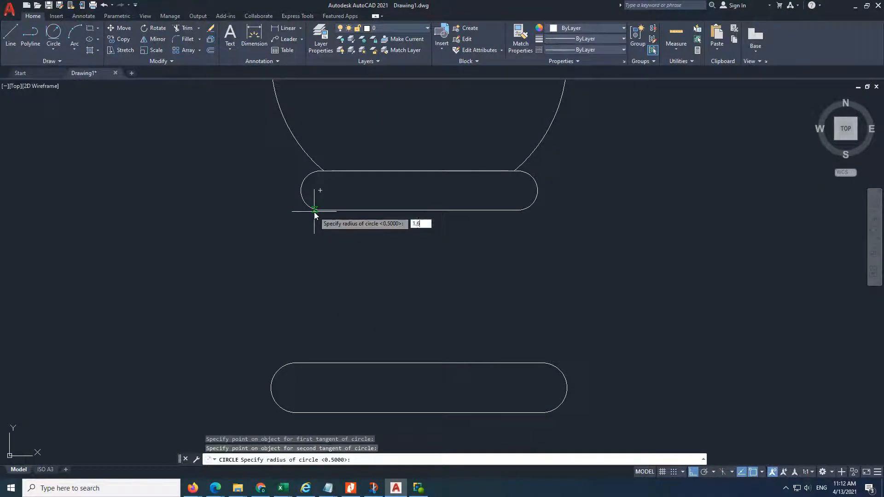
{"action": "key", "text": "Return"}
- Check the neck shape in the PDF reference and trim away the outer part of the 1.6-radius circle
{"action": "scroll", "coordinate": [336, 241], "scroll_direction": "down", "scroll_amount": 5}
{"action": "left_click", "coordinate": [352, 488]}
{"action": "left_click", "coordinate": [357, 489]}
{"action": "type", "text": "tr"}
{"action": "key", "text": "Return"}
{"action": "left_click_drag", "start_coordinate": [333, 255], "coordinate": [298, 271]}
{"action": "key", "text": "Escape"}
- Mirror the left neck arc across the vertical centreline between the two rings, keeping the original
{"action": "key", "text": "Return"}
{"action": "left_click", "coordinate": [361, 270]}
{"action": "left_click", "coordinate": [347, 258]}
{"action": "key", "text": "Return"}
{"action": "left_click", "coordinate": [366, 242]}
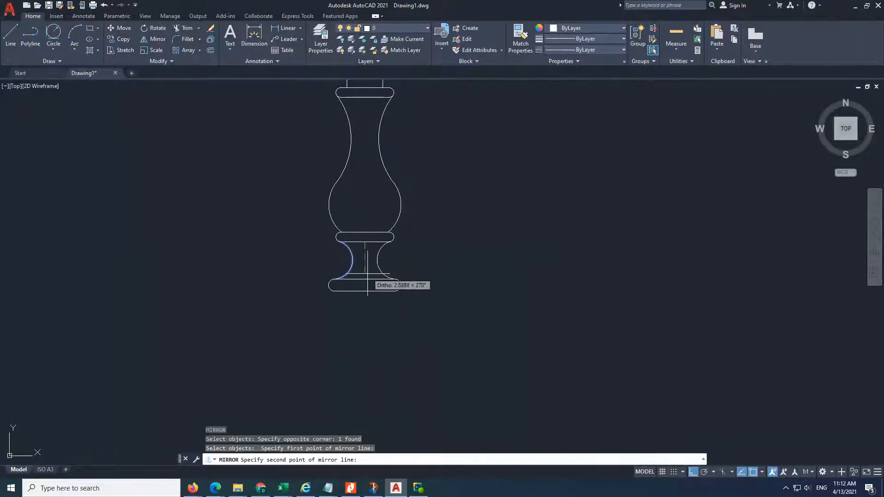
{"action": "left_click", "coordinate": [365, 280]}
{"action": "key", "text": "Return"}
- Check the base in the PDF reference, write the Notepad note "NEXT WE WILL MAKE A LINE BY 6 AND 2", clear it, and return to AutoCAD
{"action": "left_click", "coordinate": [329, 487]}
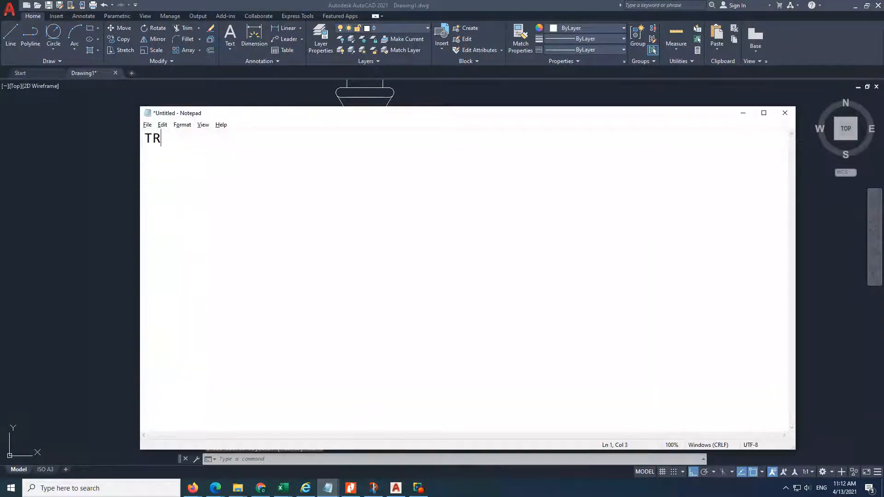
{"action": "key", "text": "alt+Tab"}
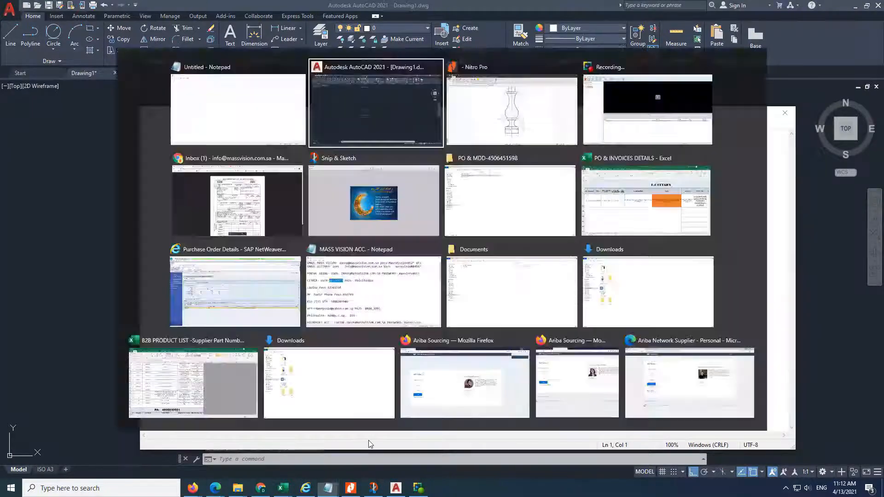
{"action": "left_click", "coordinate": [351, 488]}
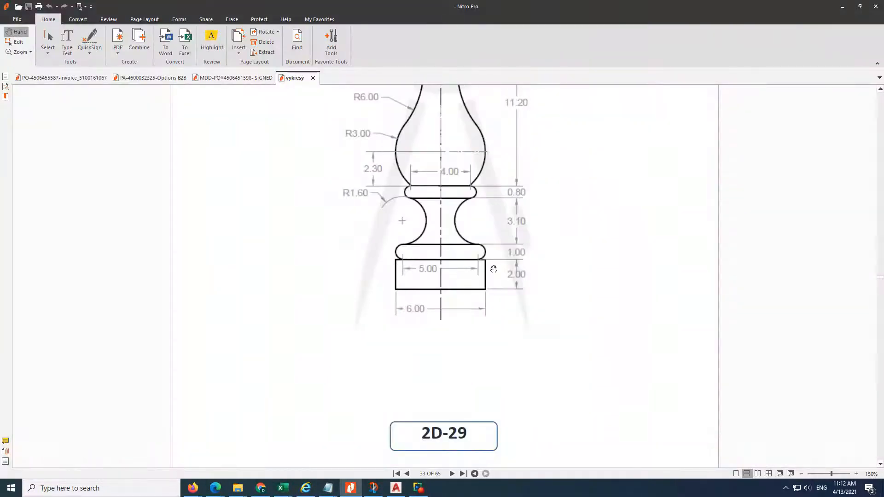
{"action": "mouse_move", "coordinate": [331, 491]}
{"action": "left_click", "coordinate": [380, 420]}
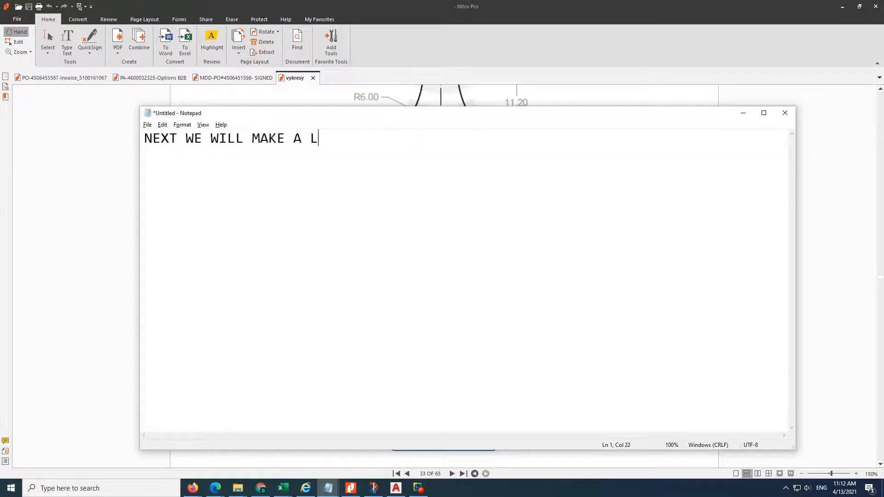
{"action": "key", "text": "alt+Tab"}
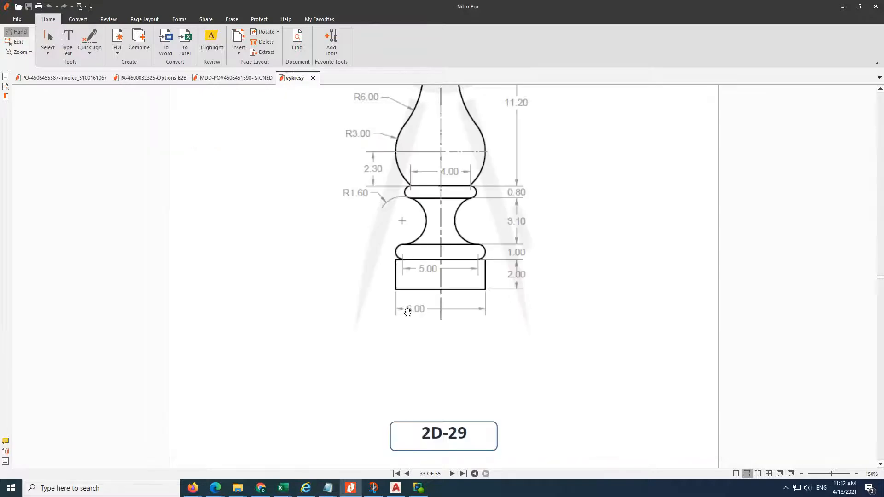
{"action": "key", "text": "alt+Tab"}
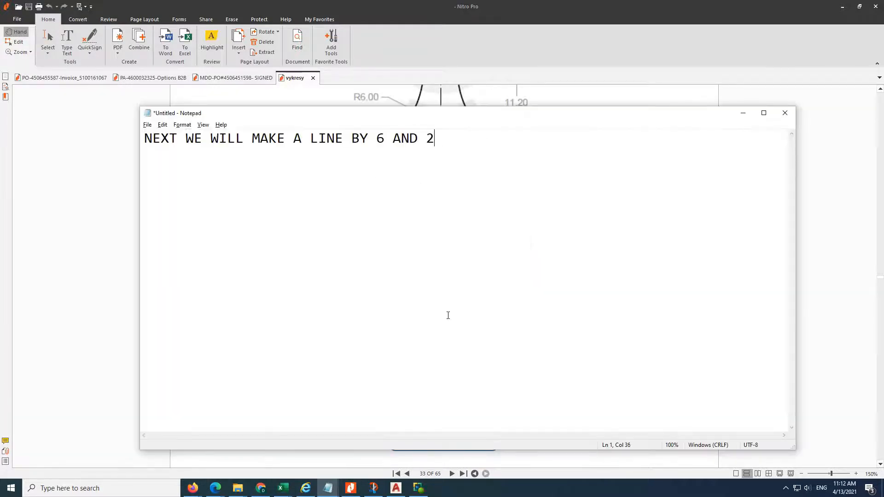
{"action": "key", "text": "ctrl+a"}
{"action": "key", "text": "Delete"}
{"action": "left_click", "coordinate": [396, 488]}
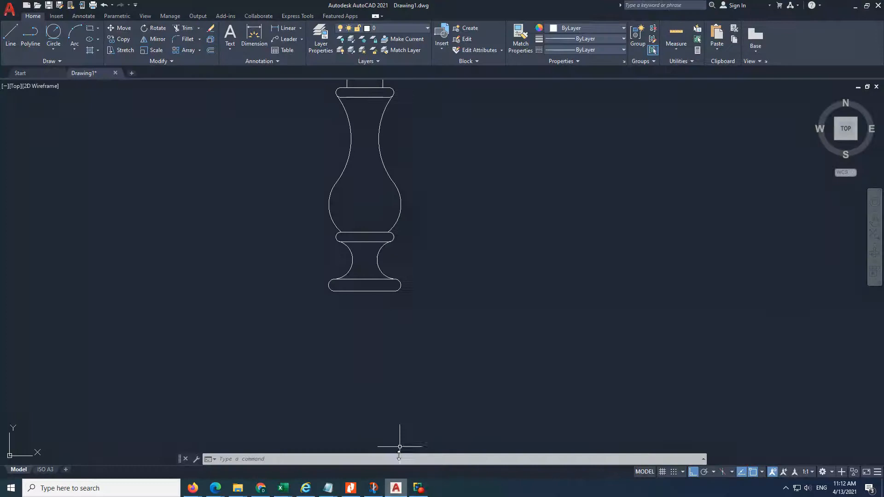
- Draw a horizontal line 6 long below the lower ring for the bottom edge of the base
{"action": "key", "text": "Return"}
{"action": "left_click", "coordinate": [332, 330]}
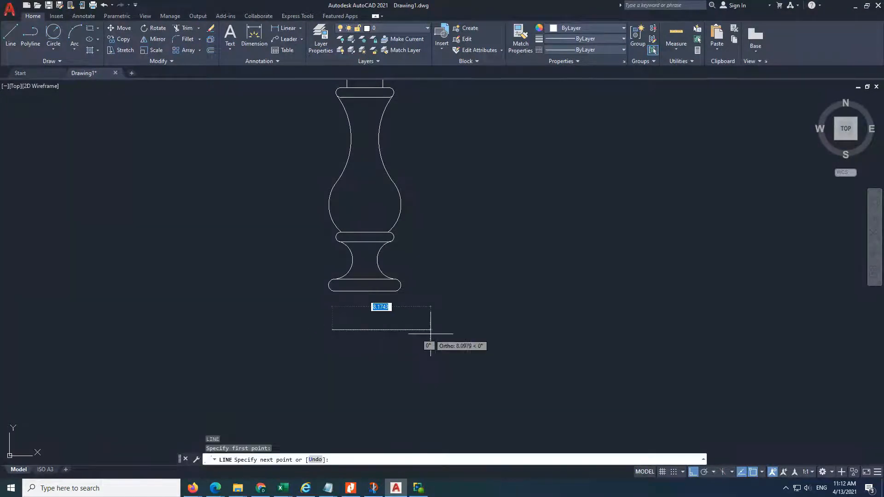
{"action": "type", "text": "6"}
{"action": "key", "text": "Return"}
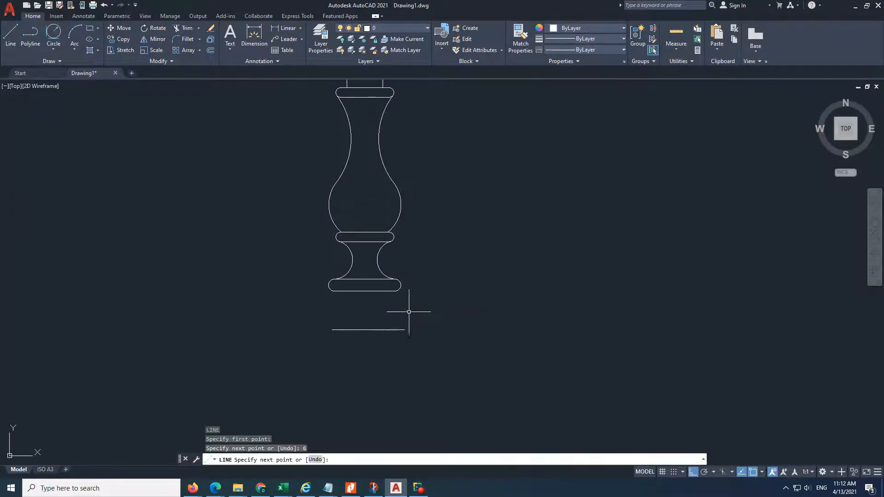
{"action": "key", "text": "Escape"}
- Complete the base rectangle from the bottom edge's right end with 2-high sides and a 6-long top edge
{"action": "left_click", "coordinate": [404, 330]}
{"action": "key", "text": "Return"}
{"action": "key", "text": "Escape"}
{"action": "key", "text": "Return"}
{"action": "left_click", "coordinate": [404, 330]}
{"action": "type", "text": "2"}
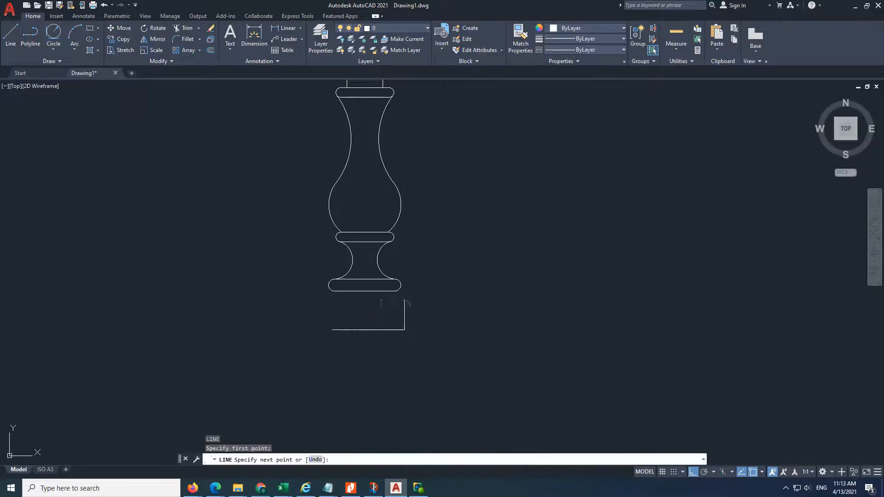
{"action": "key", "text": "Return"}
{"action": "type", "text": "6"}
{"action": "key", "text": "Return"}
{"action": "left_click", "coordinate": [332, 329]}
{"action": "key", "text": "Escape"}
- Move the base rectangle from its top edge's midpoint to the midpoint of the lower ring's bottom edge
{"action": "left_click", "coordinate": [316, 299]}
{"action": "left_click", "coordinate": [412, 341]}
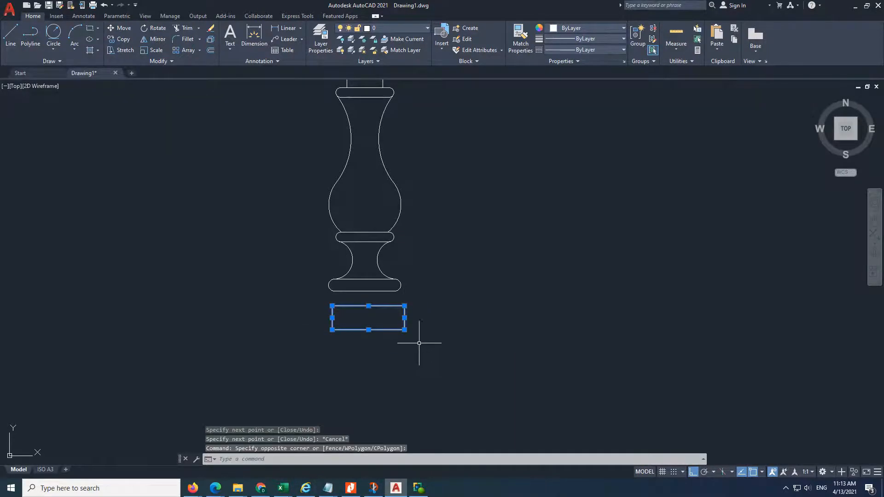
{"action": "key", "text": "Return"}
{"action": "left_click", "coordinate": [369, 306]}
{"action": "left_click", "coordinate": [364, 290]}
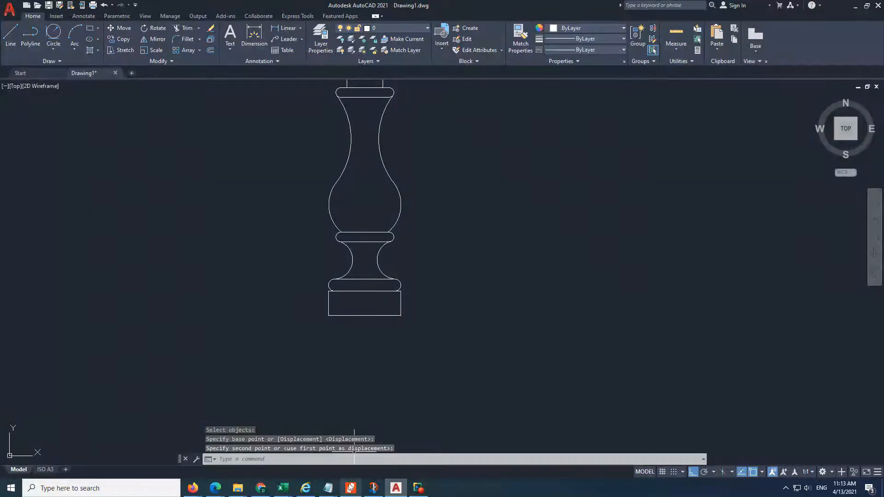
- Write a Notepad note beginning "AND YOU C", clear it, and return to AutoCAD
{"action": "left_click", "coordinate": [351, 488]}
{"action": "left_click", "coordinate": [351, 488]}
{"action": "left_click", "coordinate": [328, 488]}
{"action": "left_click", "coordinate": [373, 455]}
{"action": "type", "text": "AND YOU C"}
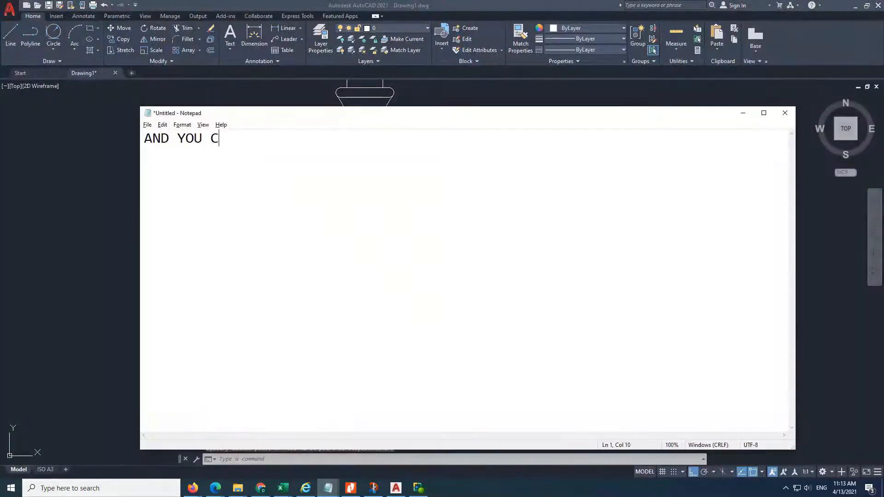
{"action": "key", "text": "ctrl+a"}
{"action": "key", "text": "BackSpace"}
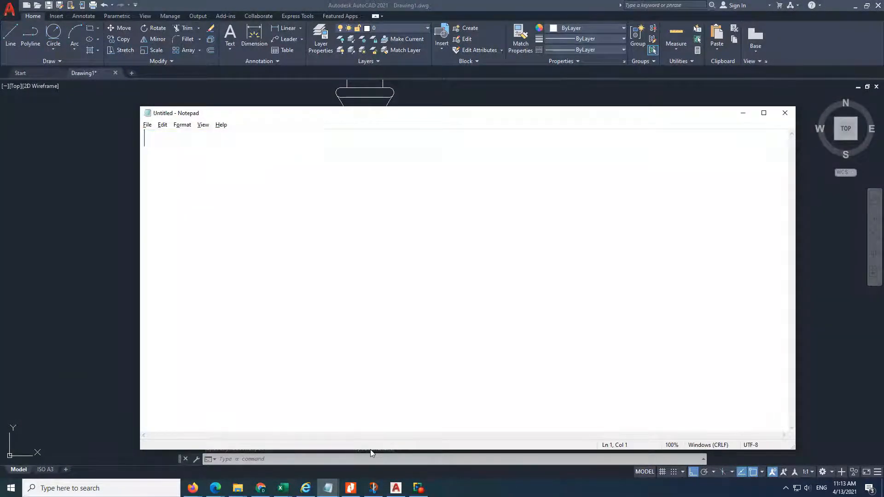
{"action": "key", "text": "alt+Tab"}
- Compare the complete baluster profile in AutoCAD with the dimensioned drawing in the PDF reference
{"action": "scroll", "coordinate": [403, 334], "scroll_direction": "down", "scroll_amount": 4}
{"action": "scroll", "coordinate": [390, 263], "scroll_direction": "up", "scroll_amount": 4}
{"action": "middle_click_drag", "start_coordinate": [393, 263], "coordinate": [365, 257]}
{"action": "key", "text": "alt+Tab"}
{"action": "scroll", "coordinate": [435, 354], "scroll_direction": "up", "scroll_amount": 6}
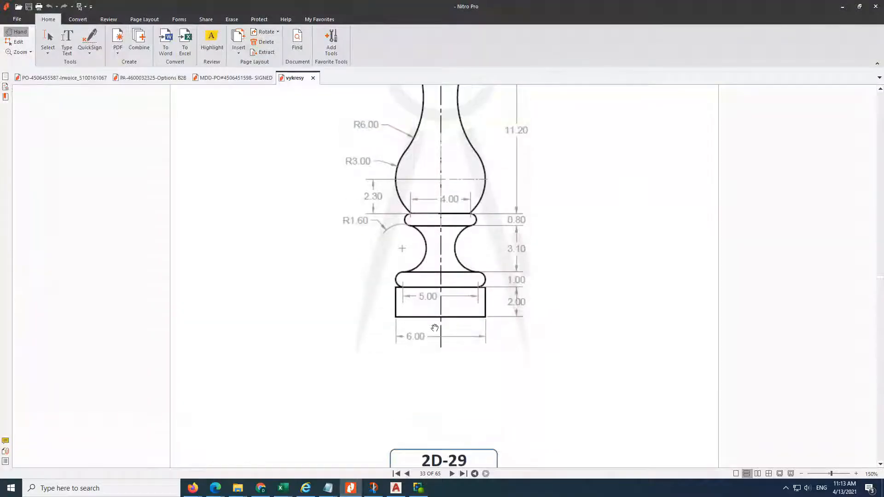
{"action": "scroll", "coordinate": [436, 351], "scroll_direction": "down", "scroll_amount": 2, "text": "ctrl"}
{"action": "scroll", "coordinate": [453, 391], "scroll_direction": "up", "scroll_amount": 1, "text": "ctrl"}
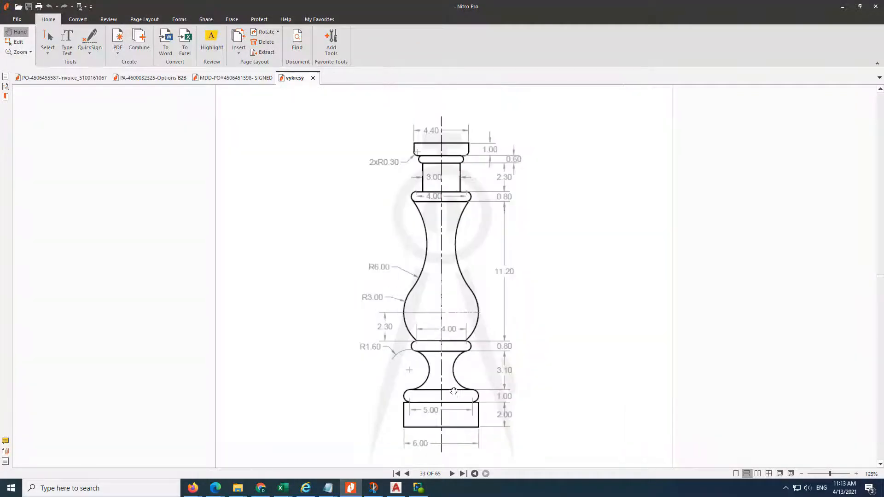
{"action": "left_click", "coordinate": [396, 488]}
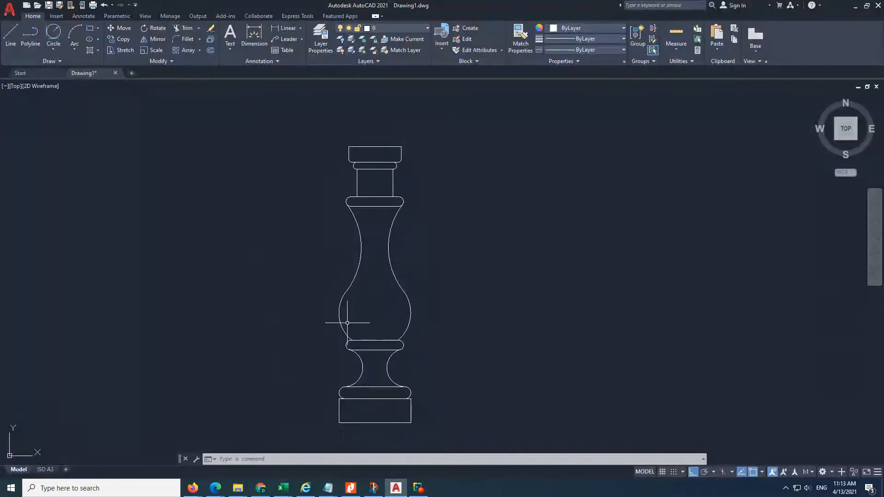
- Write the Notepad note "NOW LETS COMMAND D- FOR DIMENSION ST", clear it, and return to AutoCAD
{"action": "left_click", "coordinate": [328, 488]}
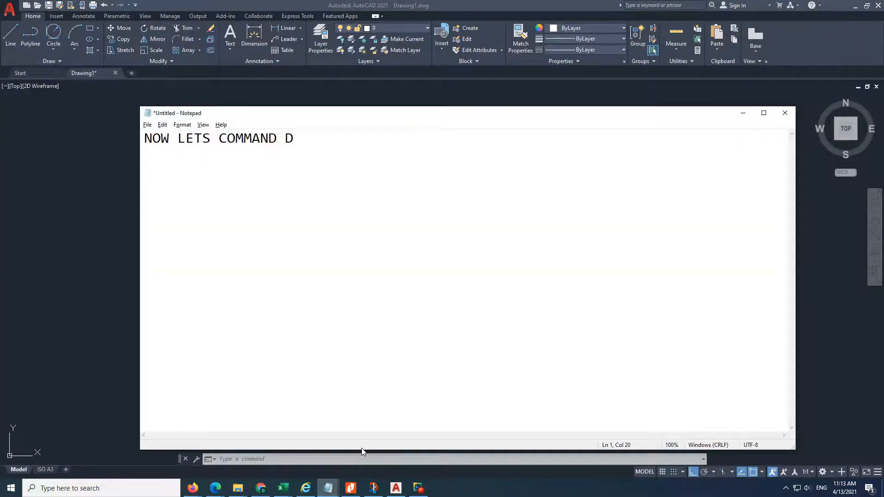
{"action": "type", "text": "FOR DIMENSION ST"}
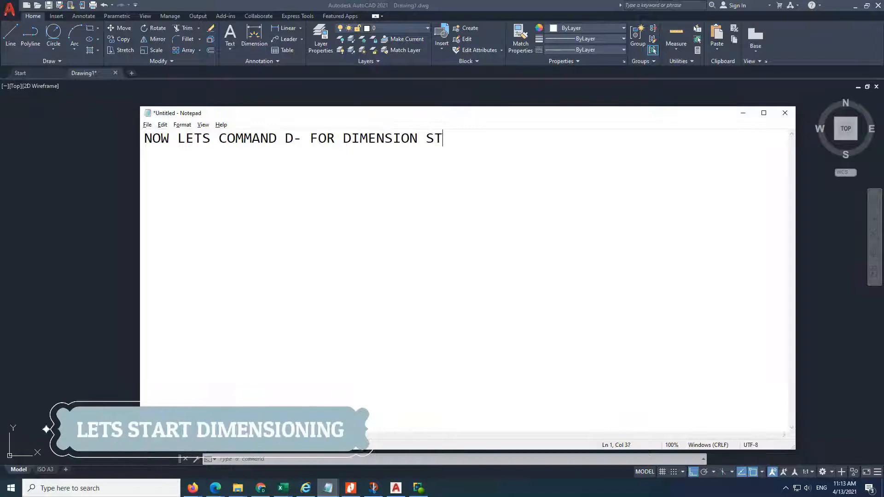
{"action": "key", "text": "ctrl+a"}
{"action": "key", "text": "Delete"}
{"action": "left_click", "coordinate": [363, 453]}
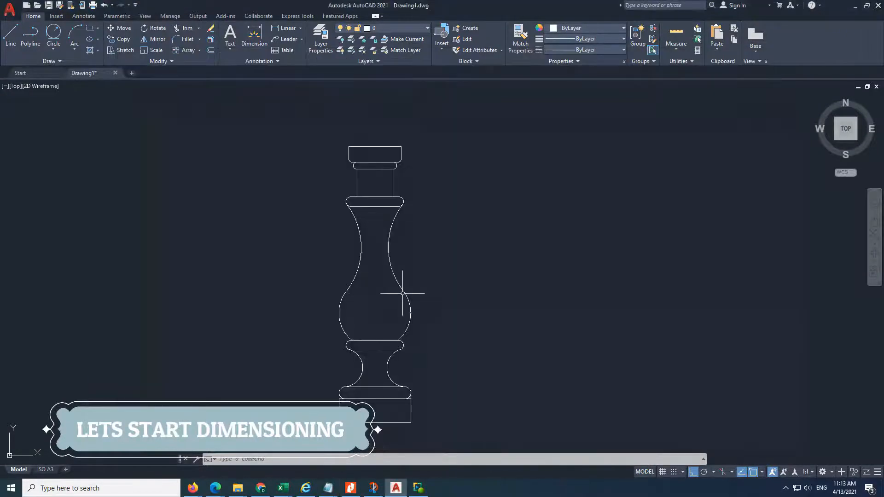
- Open the Standard dimension style for modification and set its dimension lines and extension lines to green
{"action": "type", "text": "d"}
{"action": "key", "text": "Return"}
{"action": "left_click", "coordinate": [537, 223]}
{"action": "left_click", "coordinate": [328, 488]}
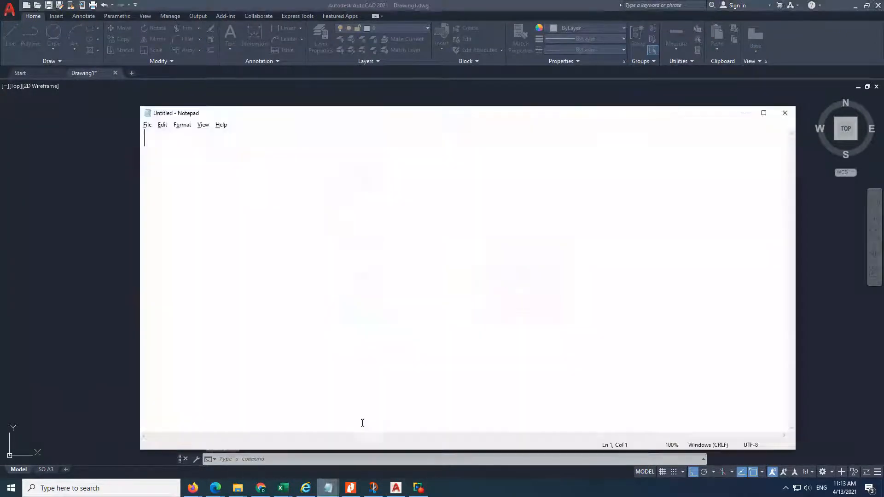
{"action": "key", "text": "ctrl+a"}
{"action": "key", "text": "Delete"}
{"action": "left_click", "coordinate": [396, 488]}
{"action": "left_click", "coordinate": [325, 142]}
{"action": "left_click", "coordinate": [381, 163]}
{"action": "left_click", "coordinate": [381, 201]}
{"action": "left_click", "coordinate": [405, 252]}
{"action": "left_click", "coordinate": [380, 290]}
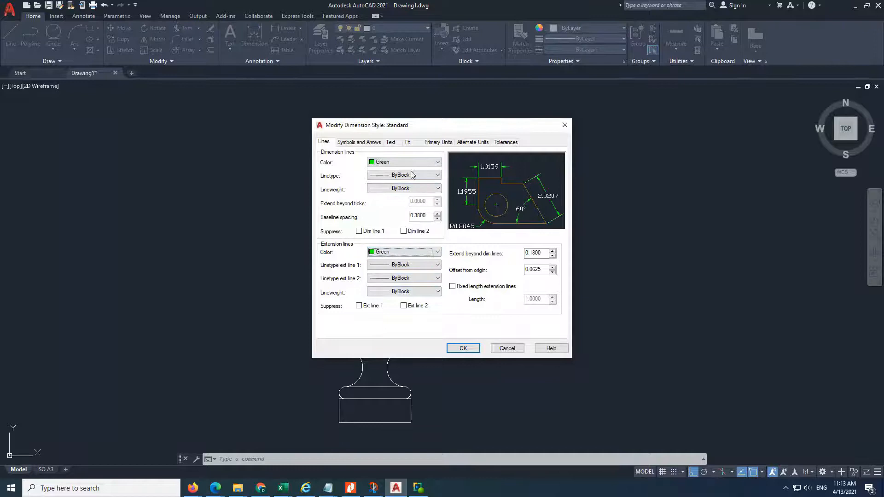
- Set the style's dimension text colour to red and its primary units precision to one decimal place, and apply the changes
{"action": "left_click", "coordinate": [364, 142]}
{"action": "left_click", "coordinate": [392, 142]}
{"action": "left_click", "coordinate": [396, 180]}
{"action": "left_click", "coordinate": [382, 204]}
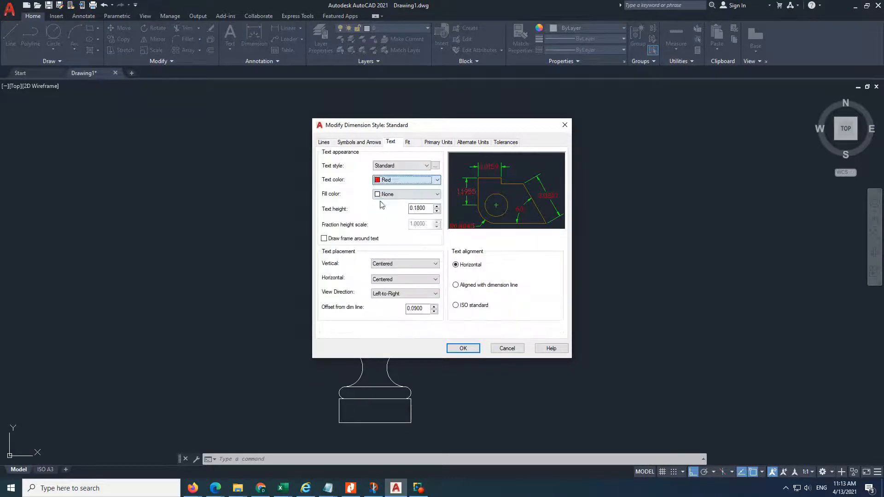
{"action": "left_click", "coordinate": [408, 142]}
{"action": "left_click", "coordinate": [438, 143]}
{"action": "left_click", "coordinate": [384, 175]}
{"action": "left_click", "coordinate": [379, 189]}
{"action": "left_click", "coordinate": [463, 348]}
{"action": "left_click", "coordinate": [498, 312]}
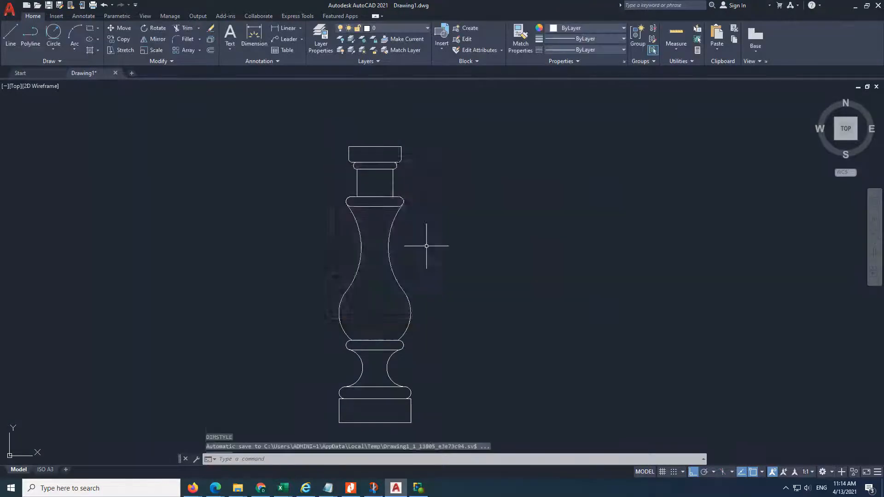
- Try an aligned dimension above the cap's top edge, and erase it
{"action": "scroll", "coordinate": [363, 150], "scroll_direction": "up", "scroll_amount": 4}
{"action": "type", "text": "DAL"}
{"action": "key", "text": "Return"}
{"action": "left_click", "coordinate": [322, 135]}
{"action": "left_click", "coordinate": [456, 136]}
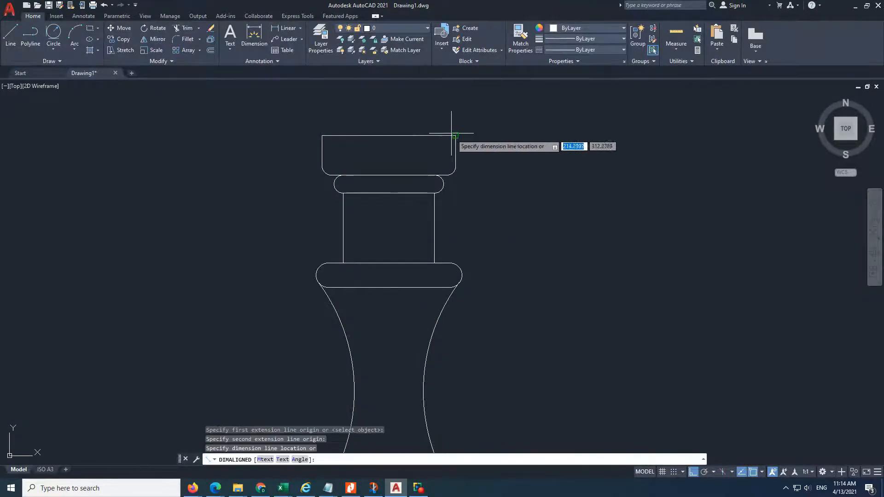
{"action": "left_click", "coordinate": [427, 121]}
{"action": "scroll", "coordinate": [416, 148], "scroll_direction": "down", "scroll_amount": 2}
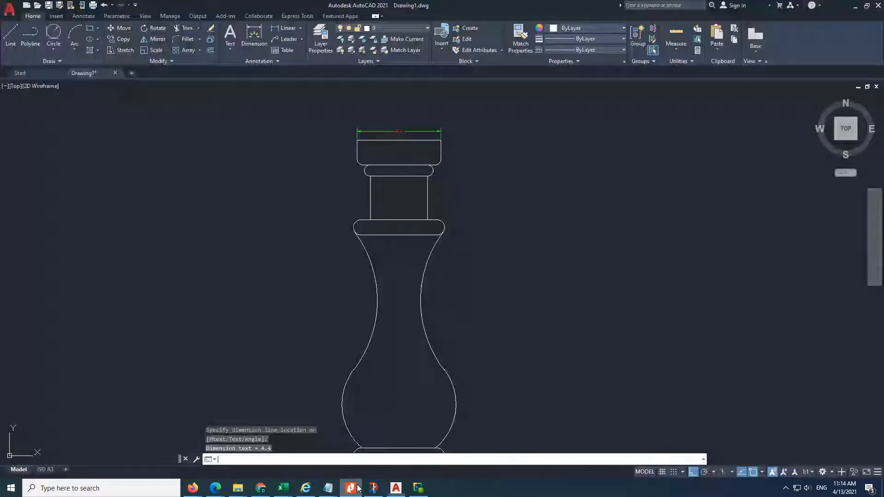
{"action": "left_click", "coordinate": [421, 115]}
{"action": "left_click", "coordinate": [362, 138]}
{"action": "key", "text": "Delete"}
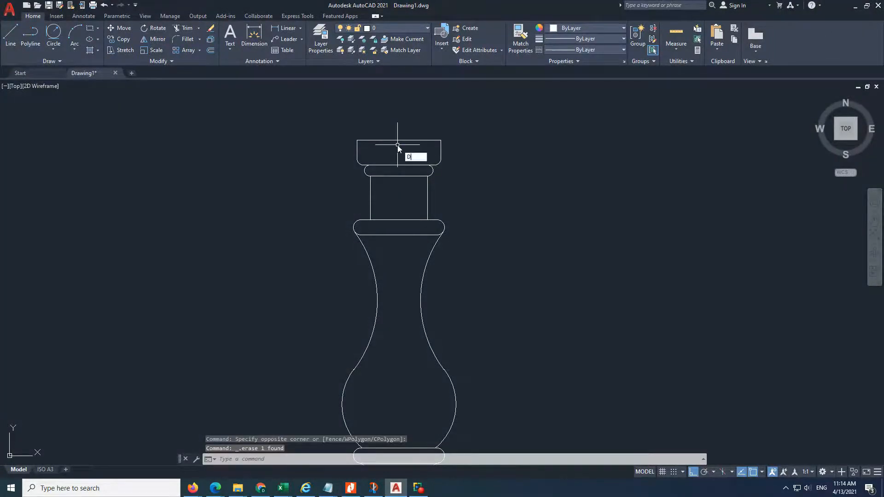
- Modify the Standard dimension style to a primary units precision of two decimal places and close the style manager
{"action": "type", "text": "D"}
{"action": "key", "text": "Return"}
{"action": "left_click", "coordinate": [537, 224]}
{"action": "left_click", "coordinate": [416, 175]}
{"action": "left_click", "coordinate": [396, 197]}
{"action": "left_click", "coordinate": [463, 348]}
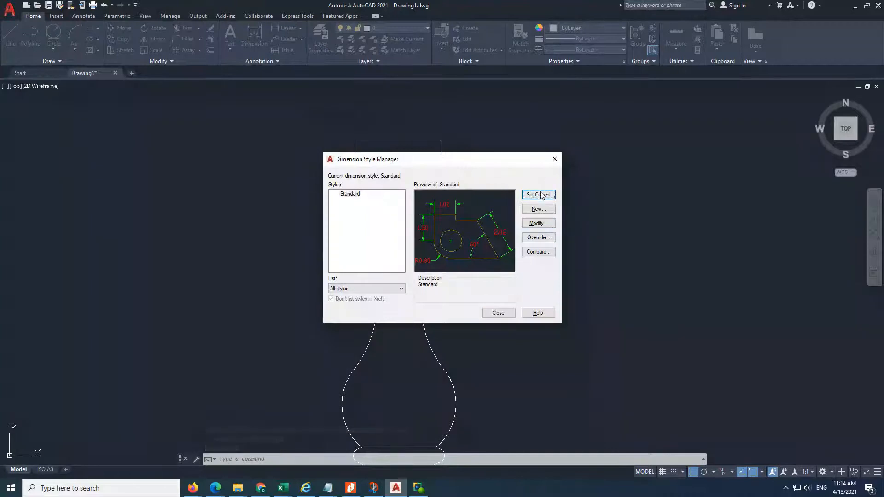
{"action": "left_click", "coordinate": [493, 316]}
- Add linear dimensions for the cap's width above its top edge and the straight height of its right side
{"action": "type", "text": "dli"}
{"action": "key", "text": "Return"}
{"action": "left_click", "coordinate": [358, 140]}
{"action": "left_click", "coordinate": [441, 140]}
{"action": "left_click", "coordinate": [445, 128]}
{"action": "scroll", "coordinate": [445, 138], "scroll_direction": "up", "scroll_amount": 2}
{"action": "key", "text": "Return"}
{"action": "left_click", "coordinate": [435, 141]}
{"action": "left_click", "coordinate": [436, 171]}
{"action": "left_click", "coordinate": [457, 157]}
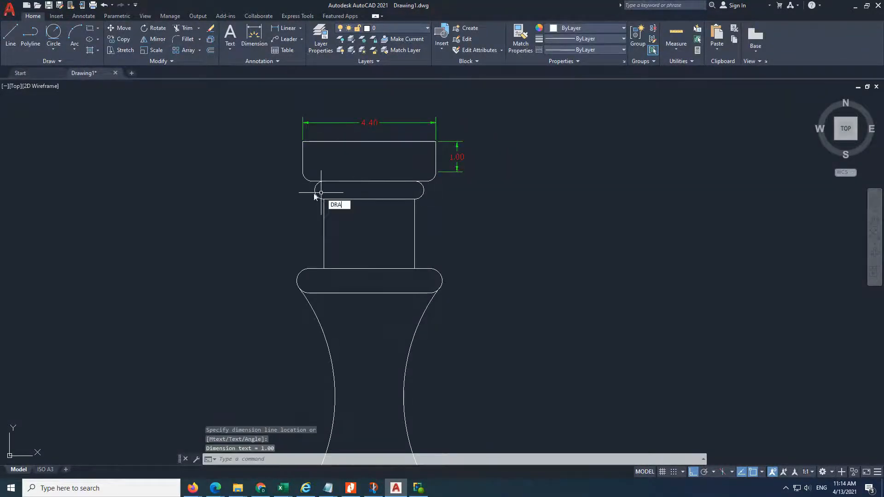
- Add a radius dimension to the rounded lower-left corner of the cap
{"action": "key", "text": "Return"}
{"action": "left_click", "coordinate": [306, 179]}
{"action": "left_click", "coordinate": [262, 181]}
- Write the Notepad note "COMMAND DRA- FOR RADIUS", select all its text, and return to AutoCAD
{"action": "left_click", "coordinate": [328, 488]}
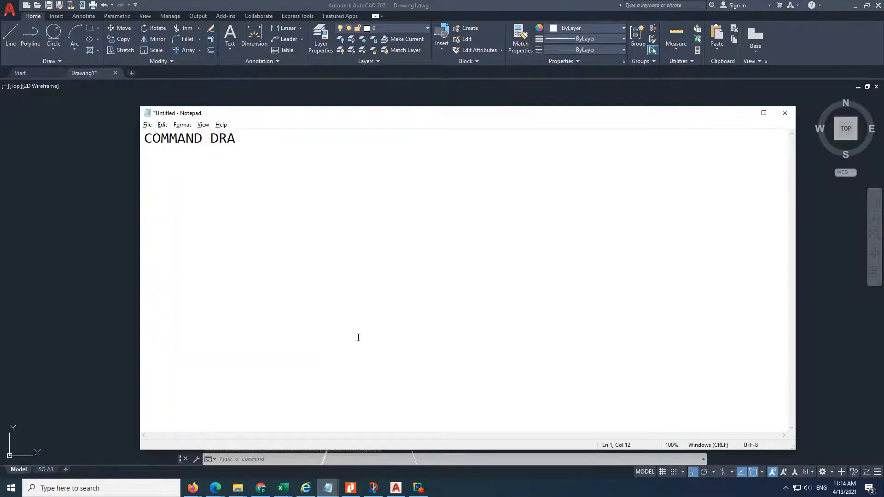
{"action": "type", "text": "IUS"}
{"action": "key", "text": "ctrl+a"}
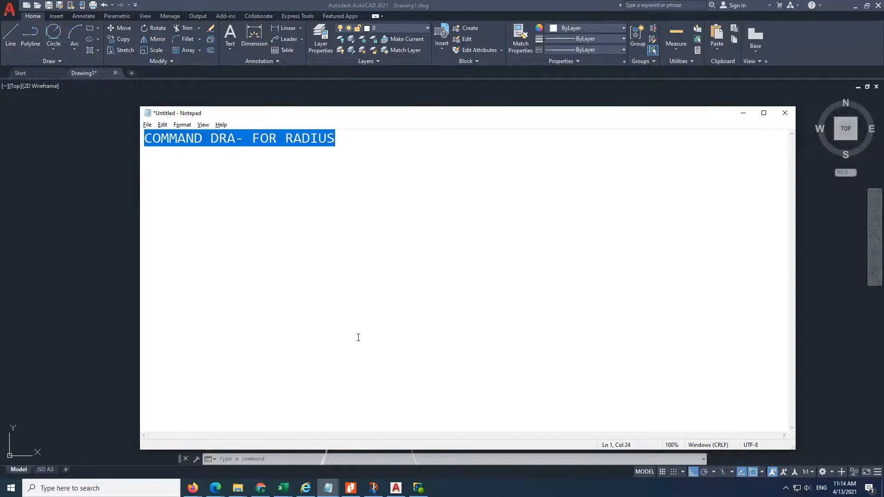
{"action": "key", "text": "alt+Tab"}
- Add a radius dimension to the left end of the small ring below the cap
{"action": "key", "text": "Return"}
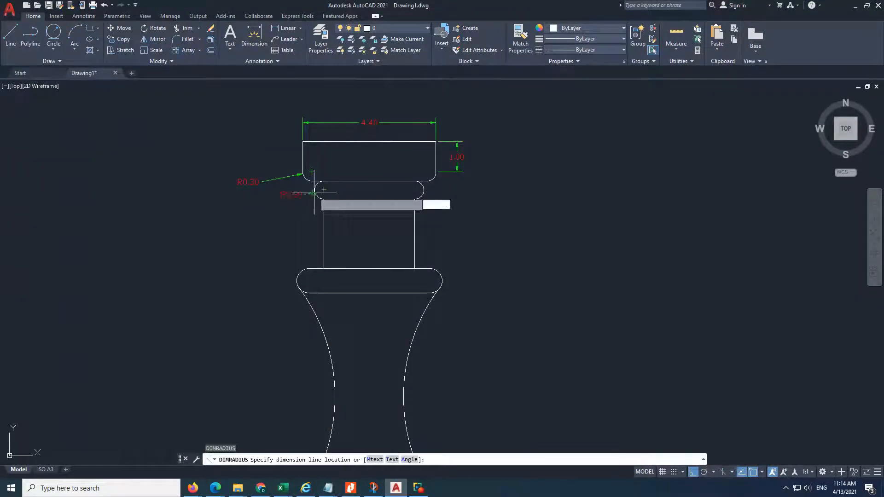
{"action": "left_click", "coordinate": [317, 197]}
{"action": "left_click", "coordinate": [273, 206]}
- Add aligned dimensions for the width and the right-side height of the straight section below the small ring
{"action": "type", "text": "DA"}
{"action": "key", "text": "Return"}
{"action": "left_click", "coordinate": [324, 199]}
{"action": "left_click", "coordinate": [414, 199]}
{"action": "key", "text": "Return"}
{"action": "left_click", "coordinate": [415, 199]}
{"action": "left_click", "coordinate": [414, 268]}
{"action": "left_click", "coordinate": [438, 235]}
- Add a radius dimension to the left end of the ring below the straight section
{"action": "middle_click_drag", "start_coordinate": [342, 289], "coordinate": [361, 224]}
{"action": "type", "text": "DAR"}
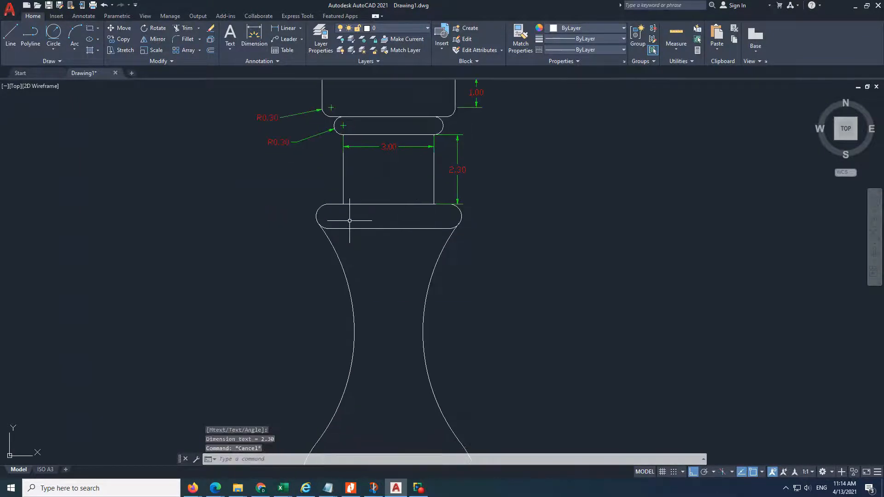
{"action": "type", "text": "DRA"}
{"action": "key", "text": "Return"}
{"action": "left_click", "coordinate": [317, 219]}
{"action": "left_click", "coordinate": [290, 214]}
- Add an aligned dimension inside the ring above the body, between the centres of its two end arcs
{"action": "type", "text": "DAL"}
{"action": "key", "text": "Return"}
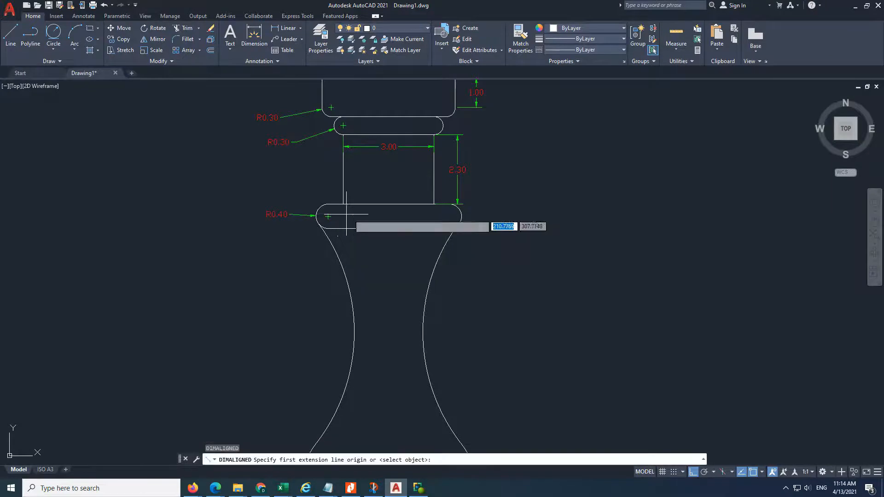
{"action": "scroll", "coordinate": [325, 215], "scroll_direction": "up", "scroll_amount": 4}
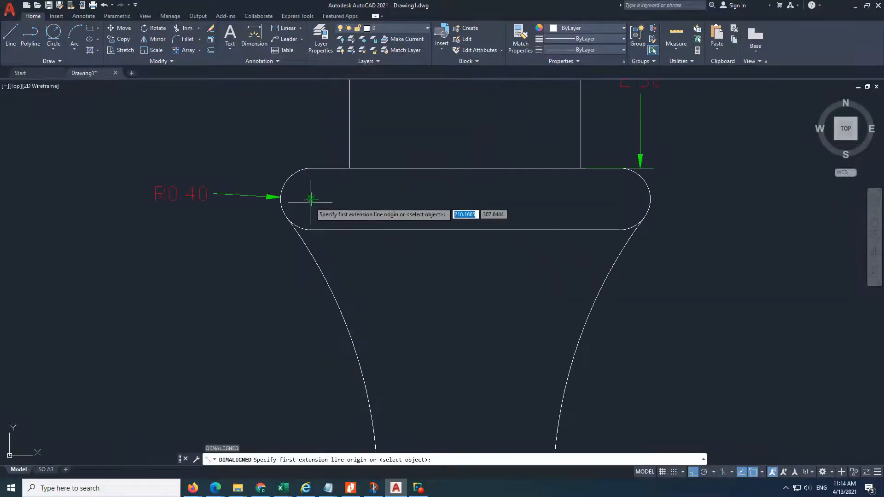
{"action": "left_click", "coordinate": [311, 199]}
{"action": "left_click", "coordinate": [619, 199]}
{"action": "left_click", "coordinate": [596, 203]}
{"action": "scroll", "coordinate": [570, 203], "scroll_direction": "down", "scroll_amount": 5}
- Add radius dimensions to the upper concave arc and the lower bulging arc on the body's left side
{"action": "middle_click_drag", "start_coordinate": [549, 250], "coordinate": [539, 196]}
{"action": "type", "text": "DRA"}
{"action": "key", "text": "Return"}
{"action": "left_click", "coordinate": [513, 233]}
{"action": "left_click", "coordinate": [475, 235]}
{"action": "key", "text": "Return"}
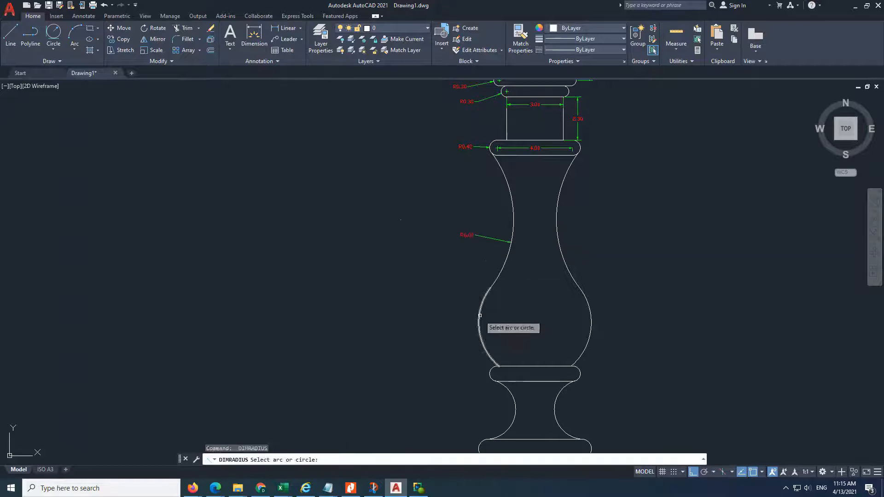
{"action": "left_click", "coordinate": [480, 316]}
{"action": "left_click", "coordinate": [457, 315]}
- Dimension the body's height along its centre, from the ring above it to the ring below it
{"action": "middle_click_drag", "start_coordinate": [520, 280], "coordinate": [502, 248]}
{"action": "type", "text": "DAL"}
{"action": "key", "text": "Return"}
{"action": "left_click", "coordinate": [516, 124]}
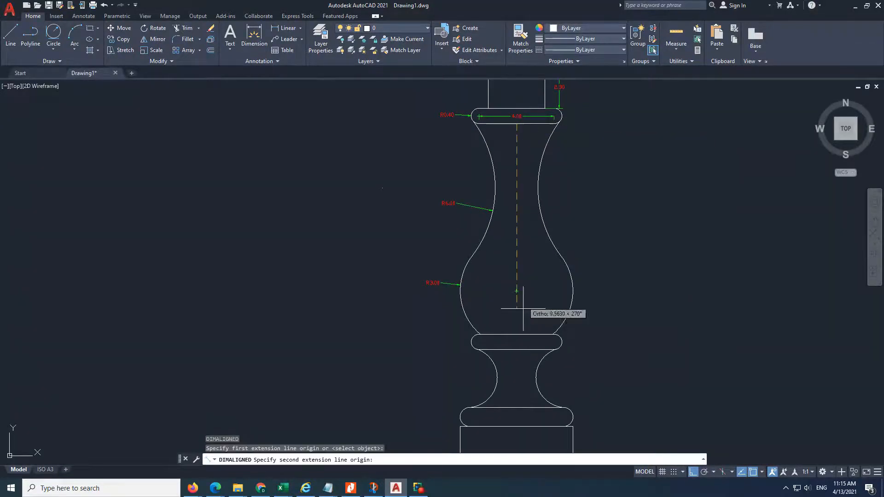
{"action": "left_click", "coordinate": [516, 335]}
{"action": "left_click", "coordinate": [516, 343]}
- Add a radius dimension to the left end of the ring directly below the body
{"action": "middle_click_drag", "start_coordinate": [517, 367], "coordinate": [487, 253]}
{"action": "type", "text": "DRA"}
{"action": "key", "text": "Return"}
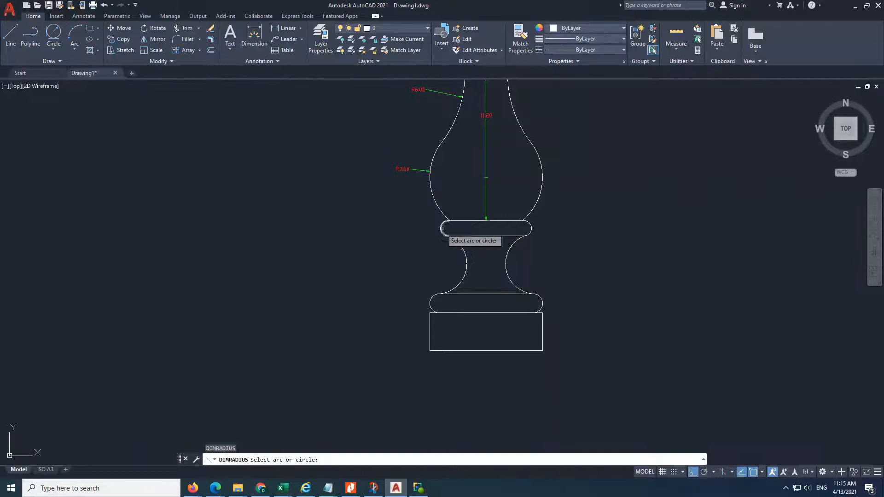
{"action": "left_click", "coordinate": [441, 228]}
{"action": "left_click", "coordinate": [421, 233]}
- Add an aligned dimension inside the ring below the body, between the centres of its two end arcs
{"action": "scroll", "coordinate": [478, 233], "scroll_direction": "up", "scroll_amount": 2}
{"action": "type", "text": "DAL"}
{"action": "key", "text": "Return"}
{"action": "left_click", "coordinate": [433, 224]}
{"action": "key", "text": "Escape"}
{"action": "key", "text": "Return"}
{"action": "scroll", "coordinate": [422, 225], "scroll_direction": "up", "scroll_amount": 3}
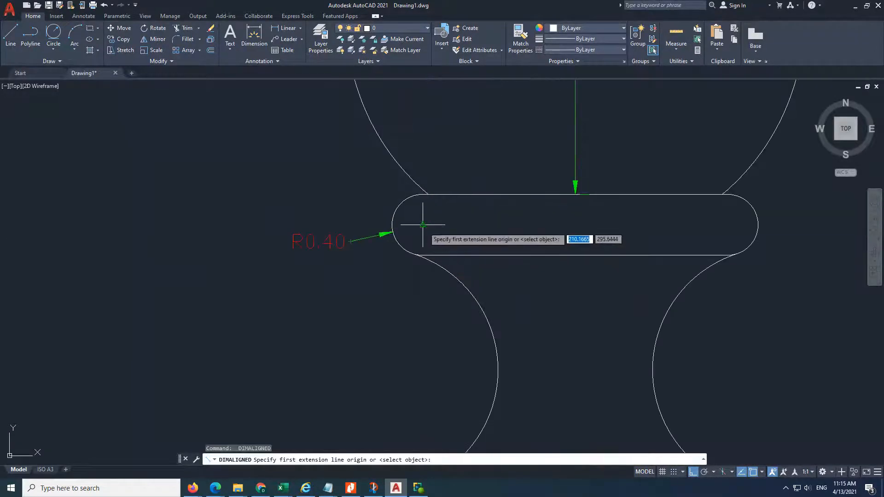
{"action": "left_click", "coordinate": [422, 224]}
{"action": "scroll", "coordinate": [730, 247], "scroll_direction": "down", "scroll_amount": 3}
{"action": "left_click", "coordinate": [721, 243]}
{"action": "left_click", "coordinate": [701, 245]}
- Add a radius dimension to the left concave arc of the lower neck between the two rings
{"action": "middle_click_drag", "start_coordinate": [702, 263], "coordinate": [510, 274]}
{"action": "type", "text": "DRA"}
{"action": "key", "text": "Return"}
{"action": "left_click", "coordinate": [440, 310]}
{"action": "left_click", "coordinate": [409, 316]}
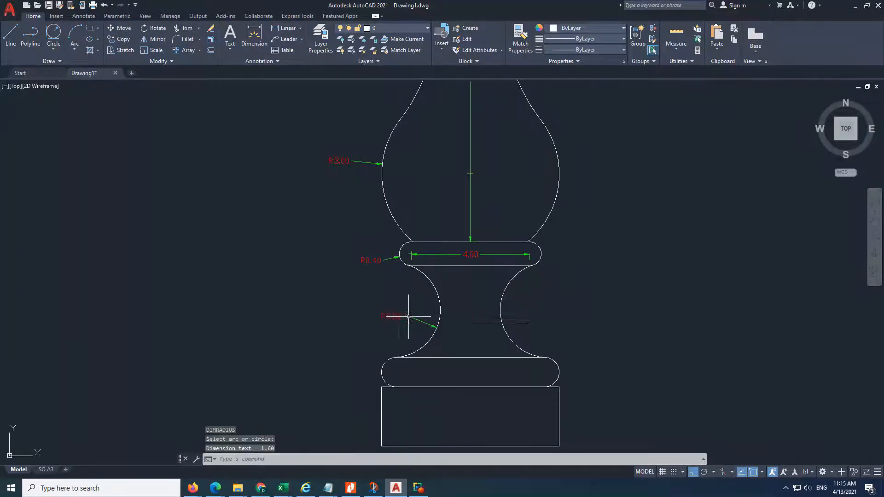
- Add an aligned dimension for the lower neck's height along its centre, between the two rings
{"action": "type", "text": "DIM"}
{"action": "middle_click_drag", "start_coordinate": [474, 339], "coordinate": [472, 227]}
{"action": "type", "text": "AL"}
{"action": "key", "text": "Return"}
{"action": "left_click", "coordinate": [478, 216]}
{"action": "left_click", "coordinate": [478, 308]}
{"action": "left_click", "coordinate": [478, 317]}
- Add an aligned dimension inside the bottom ring, between the centres of its two end arcs
{"action": "right_click", "coordinate": [476, 255]}
{"action": "left_click", "coordinate": [498, 263]}
{"action": "left_click", "coordinate": [399, 231]}
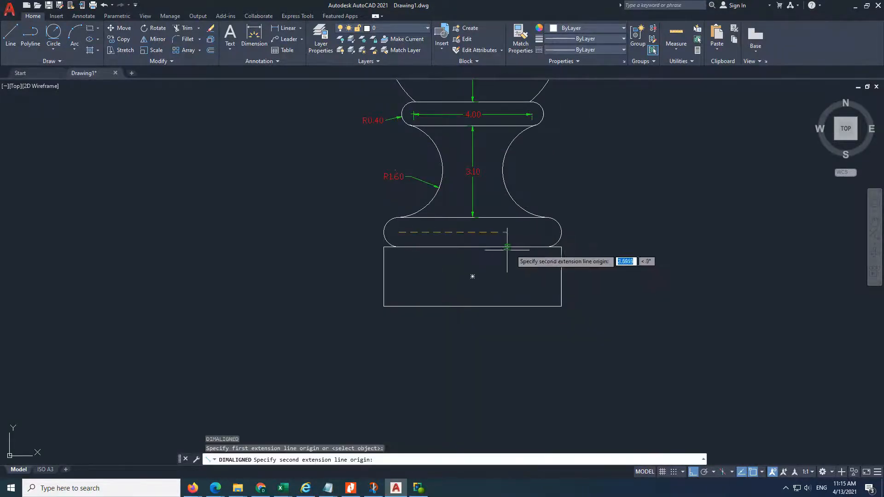
{"action": "left_click", "coordinate": [546, 230]}
{"action": "left_click", "coordinate": [525, 231]}
{"action": "type", "text": "DAR"}
{"action": "key", "text": "Return"}
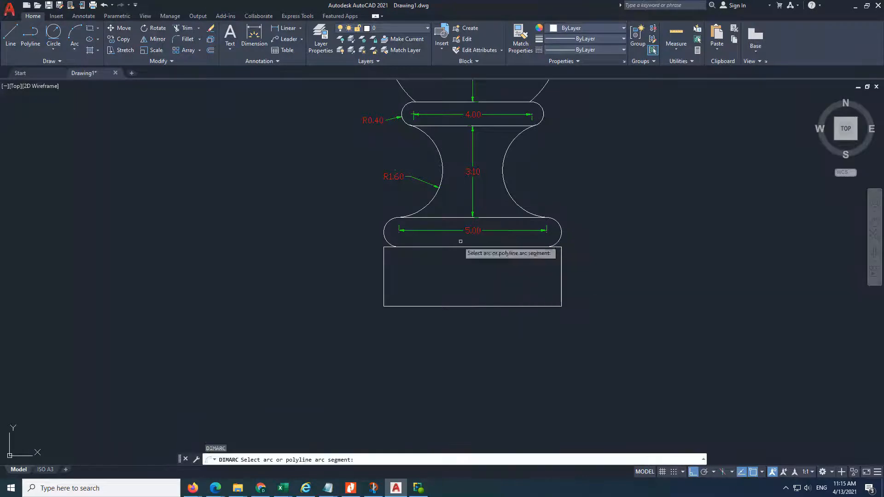
{"action": "key", "text": "Escape"}
- Jot a note about the DAL command in Notepad and add an aligned dimension for the base block's height on its left side
{"action": "type", "text": "DAL"}
{"action": "key", "text": "Return"}
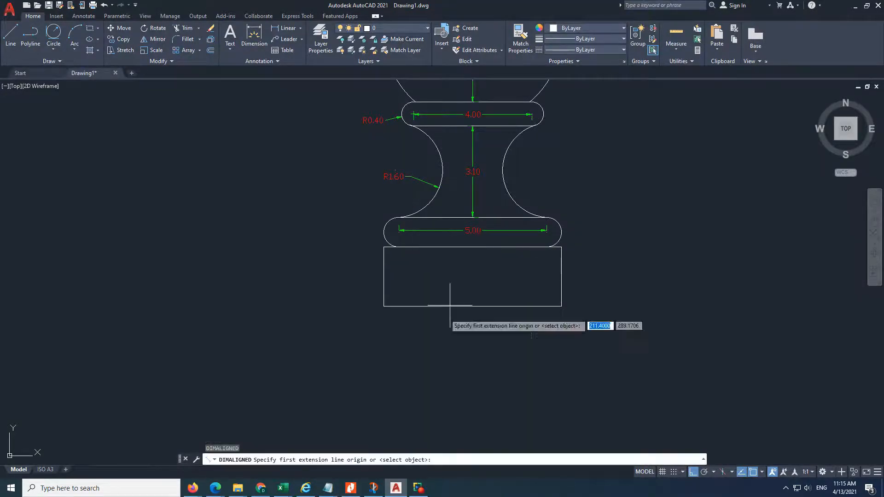
{"action": "mouse_move", "coordinate": [328, 488]}
{"action": "left_click", "coordinate": [399, 460]}
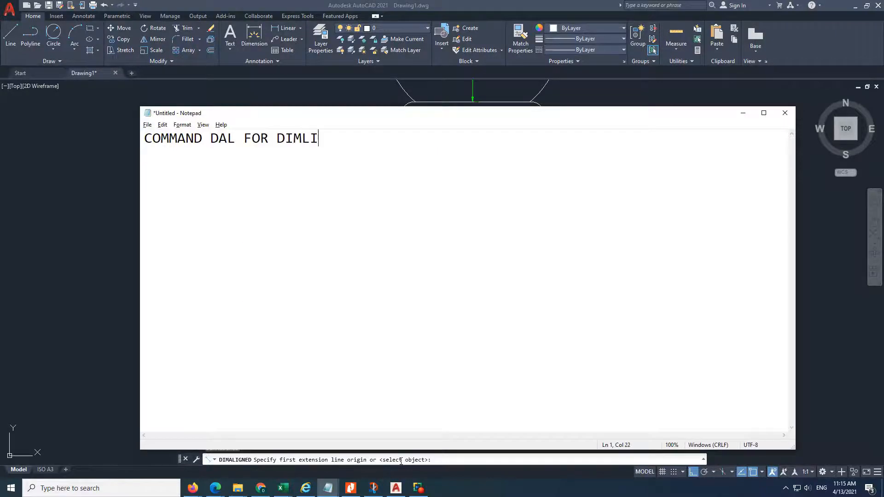
{"action": "key", "text": "ctrl+a"}
{"action": "left_click", "coordinate": [401, 460]}
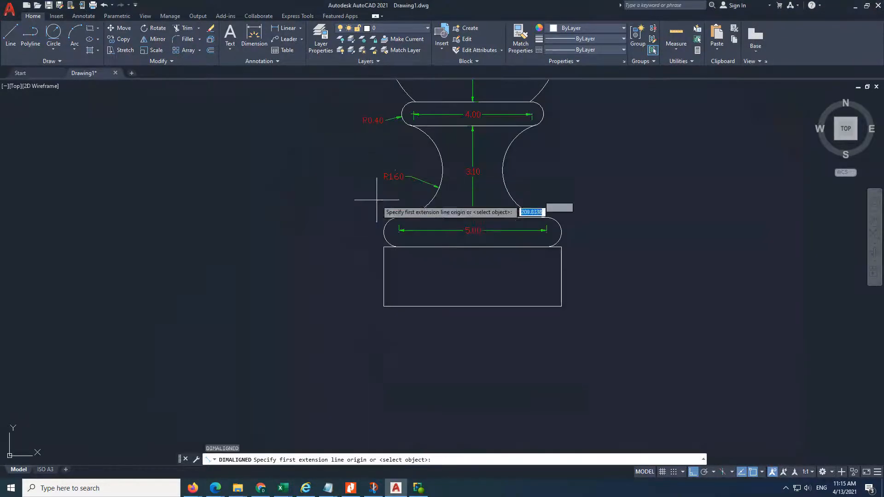
{"action": "left_click", "coordinate": [384, 247]}
{"action": "left_click", "coordinate": [384, 307]}
{"action": "left_click", "coordinate": [368, 281]}
- Add an aligned dimension for the base block's width below its bottom edge
{"action": "key", "text": "Return"}
{"action": "left_click", "coordinate": [383, 306]}
{"action": "left_click", "coordinate": [561, 307]}
{"action": "left_click", "coordinate": [558, 324]}
- Add a radius dimension to the left end arc of the bottom ring
{"action": "type", "text": "DRA"}
{"action": "key", "text": "Return"}
{"action": "left_click", "coordinate": [385, 228]}
{"action": "left_click", "coordinate": [359, 228]}
{"action": "scroll", "coordinate": [396, 300], "scroll_direction": "down", "scroll_amount": 3}
{"action": "mouse_move", "coordinate": [454, 231]}
{"action": "middle_mouse_down"}
{"action": "mouse_move", "coordinate": [448, 290]}
{"action": "mouse_move", "coordinate": [386, 305]}
{"action": "middle_mouse_up"}
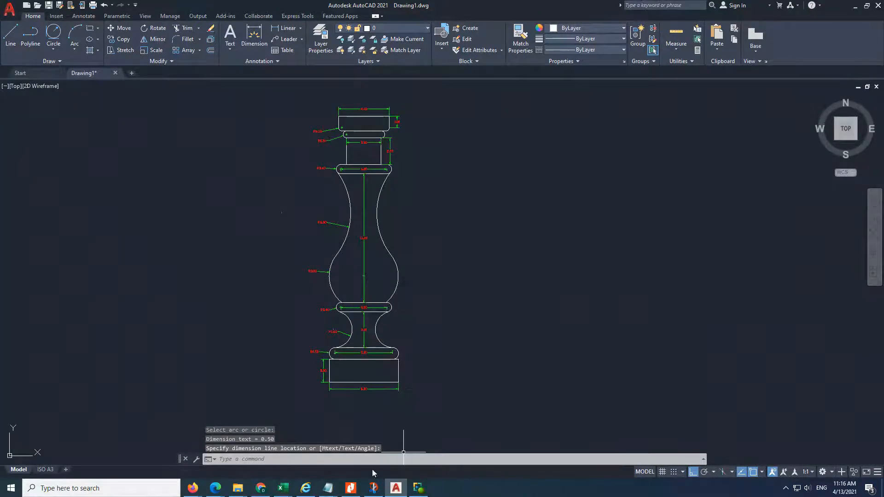
- Write "NOW WE FINISH OUR 2D DRAWING LETS CREATE NOW INTO 3D USING REVOLVE." in Notepad on two lines and return to AutoCAD
{"action": "mouse_move", "coordinate": [328, 488]}
{"action": "left_click", "coordinate": [387, 483]}
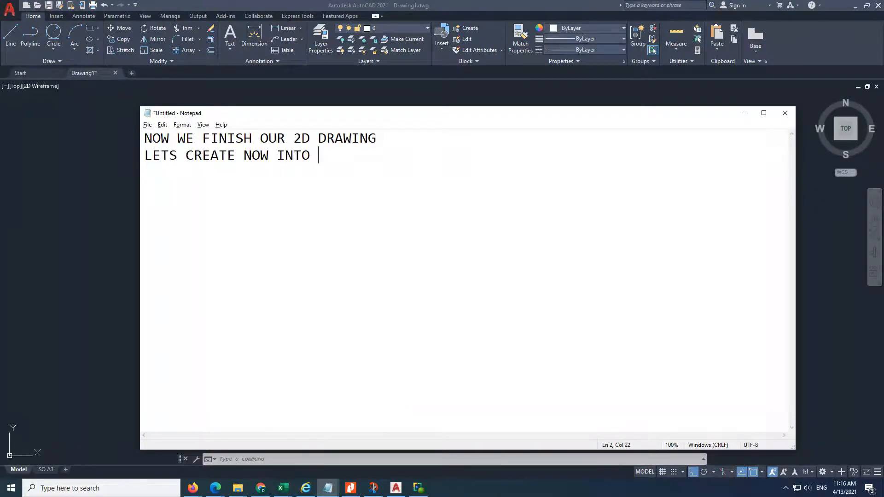
{"action": "type", "text": "G REVOOLV"}
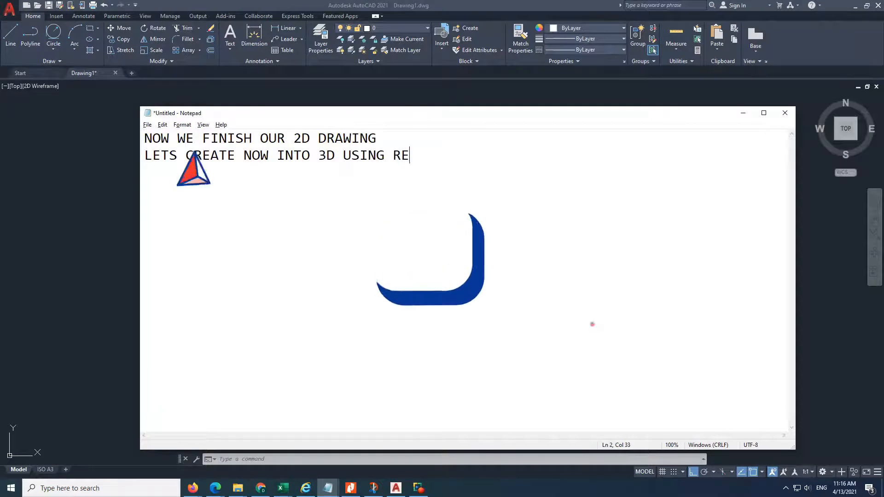
{"action": "key", "text": "BackSpace"}
{"action": "key", "text": "BackSpace"}
{"action": "key", "text": "BackSpace"}
{"action": "type", "text": "LVE."}
{"action": "key", "text": "ctrl+a"}
{"action": "key", "text": "alt+Tab"}
- Copy the whole dimensioned baluster about 11.75 units horizontally to its right
{"action": "scroll", "coordinate": [377, 307], "scroll_direction": "down", "scroll_amount": 5}
{"action": "left_click", "coordinate": [326, 221]}
{"action": "left_click", "coordinate": [405, 362]}
{"action": "type", "text": "CO"}
{"action": "key", "text": "Return"}
{"action": "left_click", "coordinate": [360, 357]}
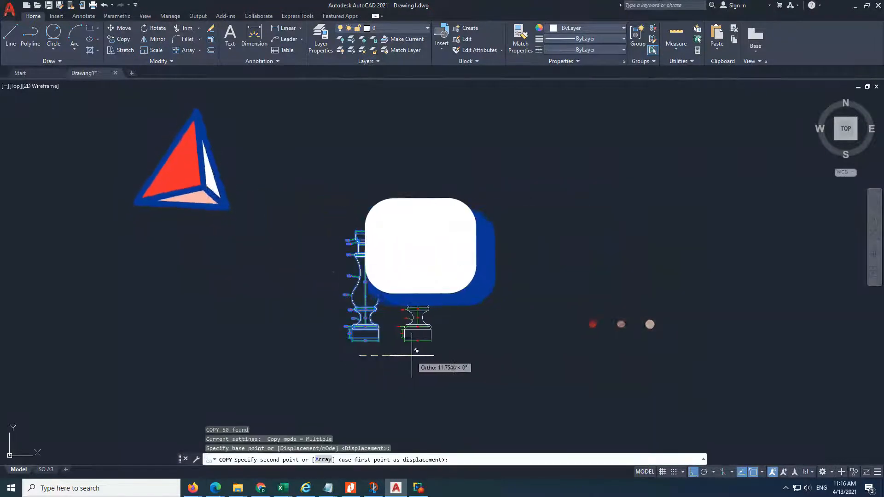
{"action": "left_click", "coordinate": [413, 356]}
{"action": "key", "text": "Escape"}
- Erase the radius dimensions on the copied baluster's left side using Select Similar
{"action": "scroll", "coordinate": [410, 334], "scroll_direction": "up", "scroll_amount": 2}
{"action": "scroll", "coordinate": [375, 320], "scroll_direction": "up", "scroll_amount": 2}
{"action": "left_click", "coordinate": [403, 304]}
{"action": "left_click", "coordinate": [394, 342]}
{"action": "right_click", "coordinate": [394, 342]}
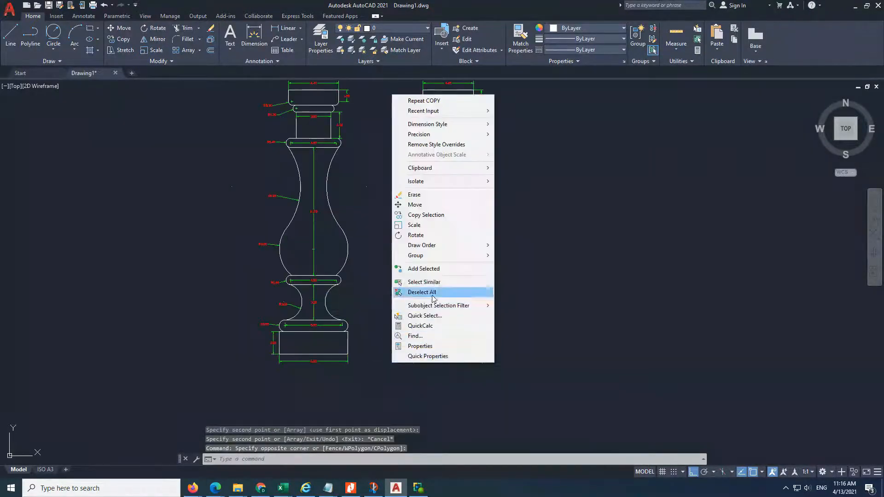
{"action": "left_click", "coordinate": [416, 290]}
{"action": "scroll", "coordinate": [380, 320], "scroll_direction": "down", "scroll_amount": 2}
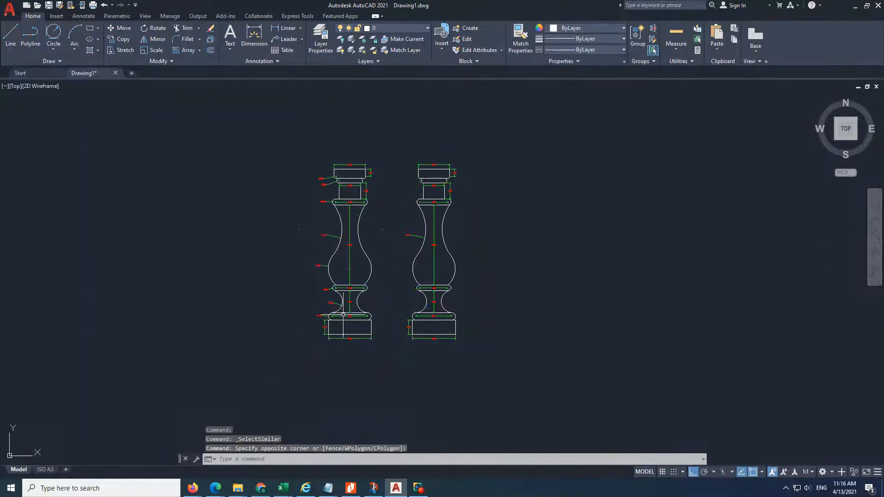
{"action": "key", "text": "Delete"}
- Erase the copy's aligned dimensions and remaining upper-body radius dimension, excluding the original baluster's dimensions from the selection
{"action": "right_click", "coordinate": [417, 363]}
{"action": "left_click", "coordinate": [439, 289]}
{"action": "left_click", "coordinate": [391, 145], "text": "shift"}
{"action": "left_click", "coordinate": [286, 370], "text": "shift"}
{"action": "key", "text": "Delete"}
{"action": "left_click", "coordinate": [414, 225]}
{"action": "left_click", "coordinate": [406, 249]}
{"action": "key", "text": "Delete"}
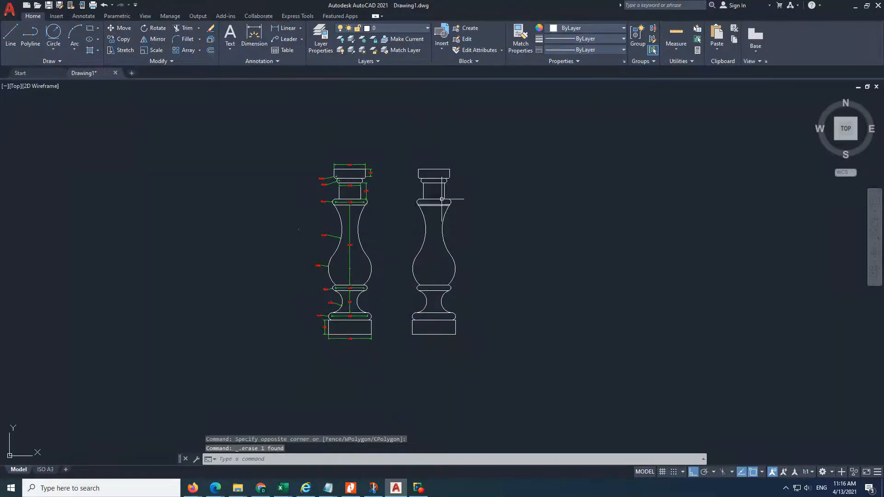
- Draw a vertical centre line on the copy from the top edge's midpoint to the base edge's midpoint
{"action": "scroll", "coordinate": [438, 177], "scroll_direction": "up", "scroll_amount": 2}
{"action": "key", "text": "l"}
{"action": "key", "text": "Return"}
{"action": "left_click", "coordinate": [431, 165]}
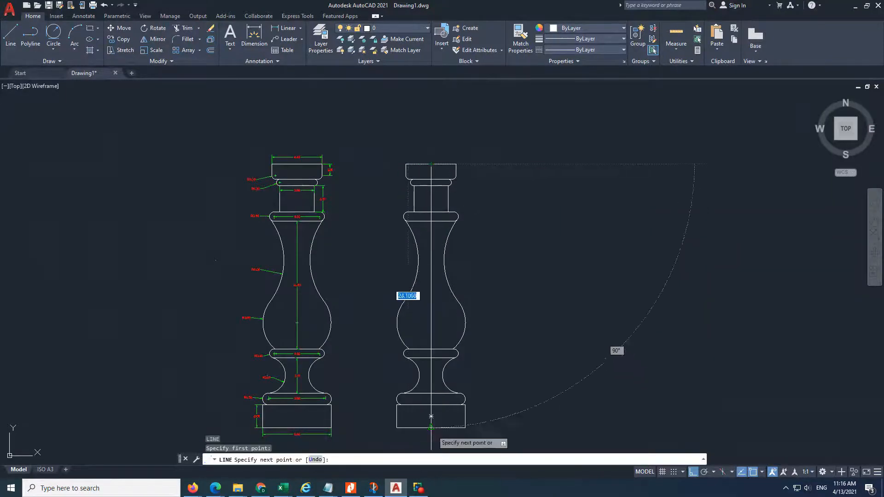
{"action": "left_click", "coordinate": [431, 428]}
{"action": "key", "text": "Escape"}
- Write "LETS MAKE CENTER LINE AS REFERNCE AND TRIM THE OTHER SIDE" in Notepad, clear it and return to AutoCAD
{"action": "left_click", "coordinate": [328, 489]}
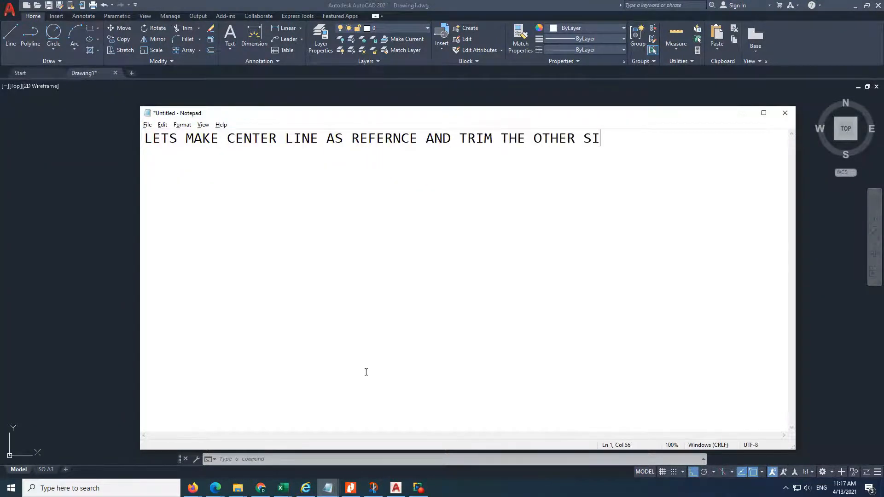
{"action": "type", "text": "DE"}
{"action": "key", "text": "ctrl+a"}
{"action": "key", "text": "BackSpace"}
{"action": "key", "text": "alt+Tab"}
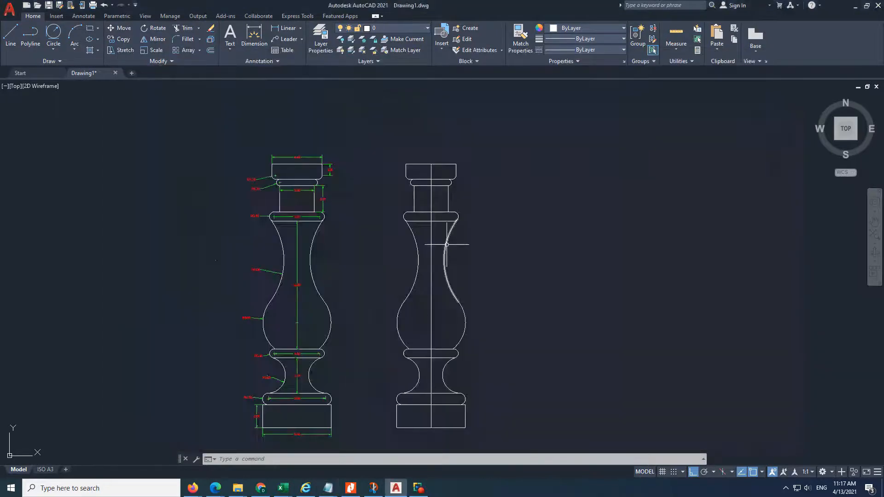
{"action": "type", "text": "tr"}
{"action": "key", "text": "Return"}
{"action": "key", "text": "ctrl+z"}
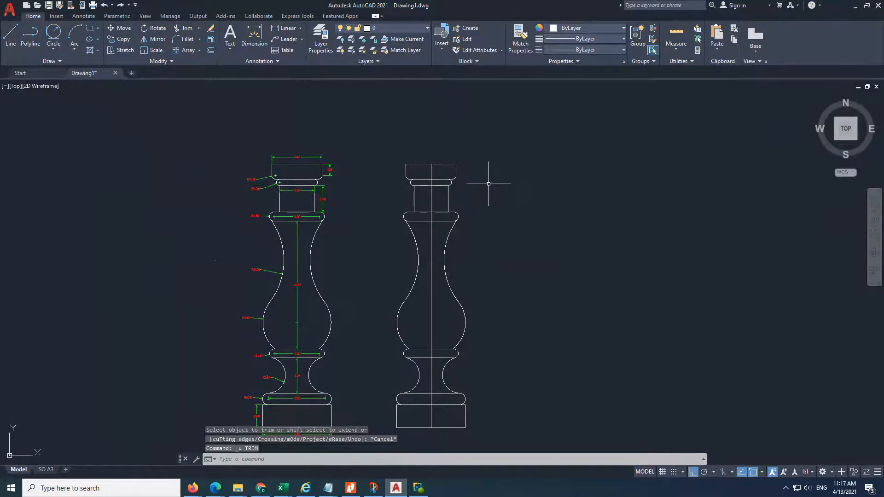
- Trim the copy's horizontal lines on the right of the centre line
{"action": "type", "text": "tr"}
{"action": "key", "text": "Return"}
{"action": "left_click_drag", "start_coordinate": [475, 150], "coordinate": [454, 225]}
{"action": "left_click_drag", "start_coordinate": [453, 433], "coordinate": [455, 434]}
{"action": "left_click_drag", "start_coordinate": [458, 148], "coordinate": [444, 231]}
{"action": "key", "text": "Escape"}
- Erase the remaining right-half outline of the copy together with its centre line
{"action": "left_click", "coordinate": [475, 152]}
{"action": "left_click", "coordinate": [444, 218]}
{"action": "key", "text": "Delete"}
{"action": "left_click", "coordinate": [478, 266]}
{"action": "left_click", "coordinate": [459, 436]}
{"action": "key", "text": "Delete"}
{"action": "left_click", "coordinate": [431, 265]}
{"action": "key", "text": "Delete"}
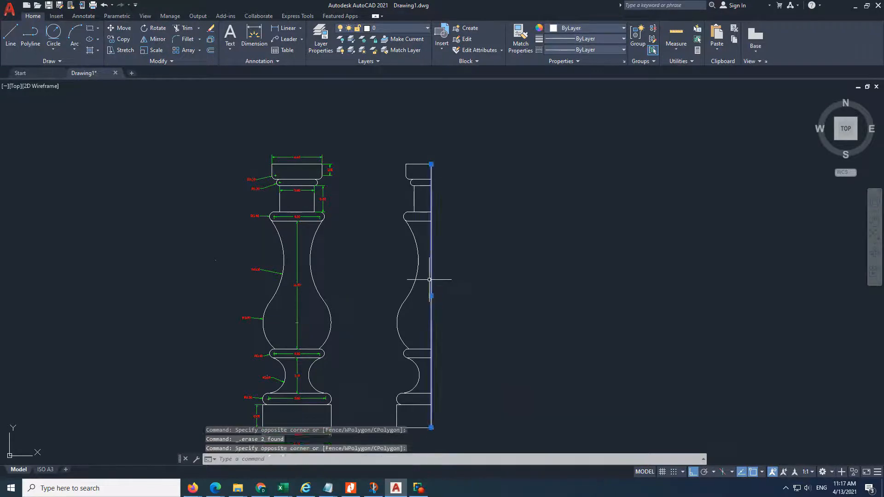
- Trim the inner horizontal lines at the cap, small ring and upper ring so only the half profile's outer outline stays
{"action": "scroll", "coordinate": [417, 177], "scroll_direction": "up", "scroll_amount": 4}
{"action": "type", "text": "tr"}
{"action": "key", "text": "Return"}
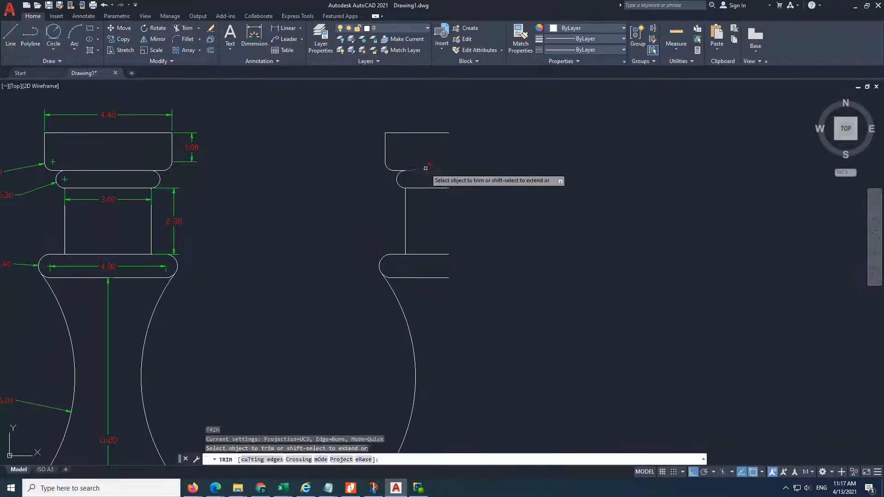
{"action": "left_click", "coordinate": [426, 161]}
{"action": "left_click", "coordinate": [427, 190]}
{"action": "left_click", "coordinate": [431, 271]}
{"action": "left_click", "coordinate": [419, 285]}
{"action": "left_click", "coordinate": [446, 251]}
{"action": "left_click", "coordinate": [433, 267]}
{"action": "scroll", "coordinate": [402, 270], "scroll_direction": "up", "scroll_amount": 4}
{"action": "left_click", "coordinate": [375, 286]}
{"action": "left_click", "coordinate": [368, 292]}
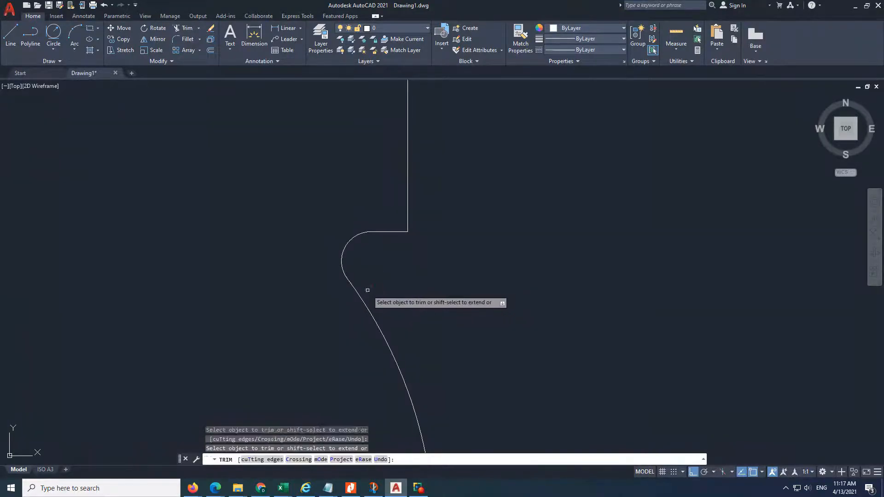
{"action": "scroll", "coordinate": [368, 292], "scroll_direction": "down", "scroll_amount": 5}
{"action": "key", "text": "Escape"}
- Draw a vertical line closing the half profile, from the base edge's inner end to the top edge's inner end
{"action": "type", "text": "l"}
{"action": "key", "text": "Return"}
{"action": "left_click", "coordinate": [421, 367]}
{"action": "left_click", "coordinate": [422, 204]}
{"action": "key", "text": "Escape"}
- Trim the inner horizontal lines of the half profile's ring directly below the body
{"action": "scroll", "coordinate": [417, 354], "scroll_direction": "up", "scroll_amount": 4}
{"action": "type", "text": "tr"}
{"action": "key", "text": "Return"}
{"action": "left_click", "coordinate": [419, 252]}
{"action": "left_click", "coordinate": [409, 284]}
{"action": "scroll", "coordinate": [400, 276], "scroll_direction": "up", "scroll_amount": 10}
{"action": "left_click", "coordinate": [369, 292]}
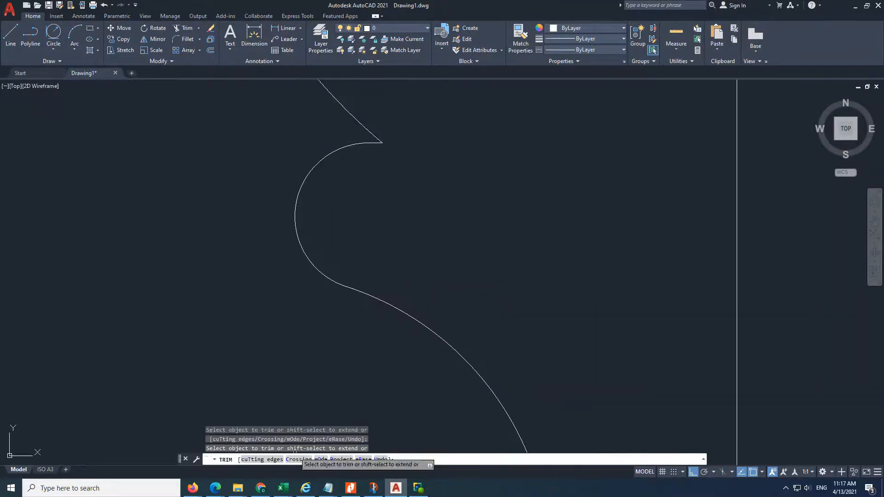
{"action": "scroll", "coordinate": [460, 277], "scroll_direction": "down", "scroll_amount": 5}
{"action": "scroll", "coordinate": [401, 271], "scroll_direction": "down", "scroll_amount": 2}
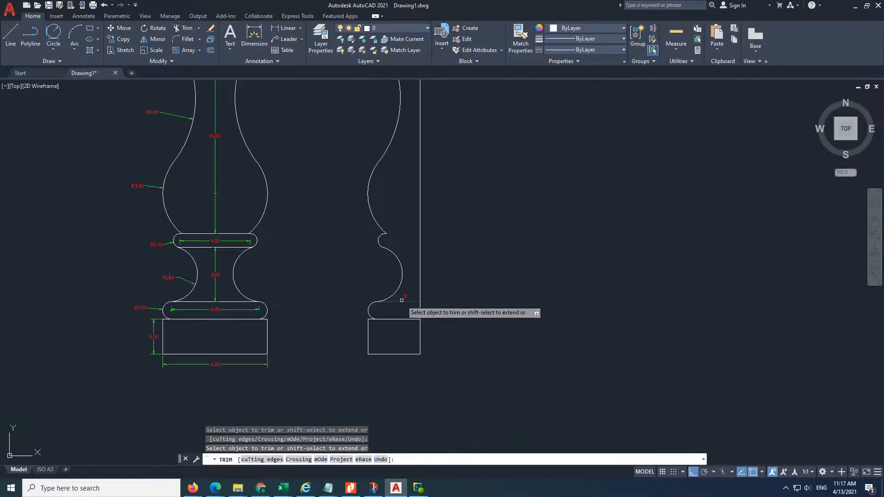
- Trim the inner horizontal lines at the half profile's bottom ring and the top of its base block
{"action": "left_click", "coordinate": [401, 294]}
{"action": "left_click", "coordinate": [398, 307]}
{"action": "left_click", "coordinate": [396, 309]}
{"action": "left_click", "coordinate": [388, 324]}
{"action": "scroll", "coordinate": [386, 320], "scroll_direction": "up", "scroll_amount": 6}
{"action": "scroll", "coordinate": [341, 314], "scroll_direction": "up", "scroll_amount": 2}
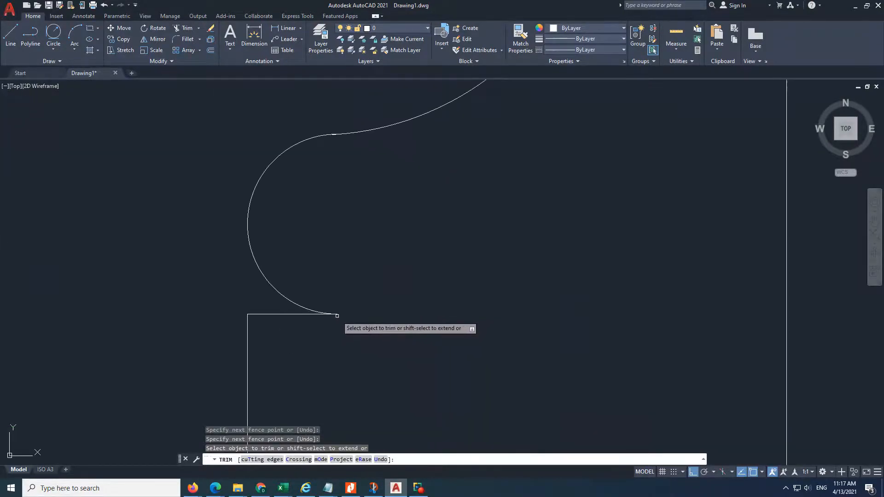
{"action": "key", "text": "Escape"}
{"action": "scroll", "coordinate": [387, 329], "scroll_direction": "down", "scroll_amount": 8}
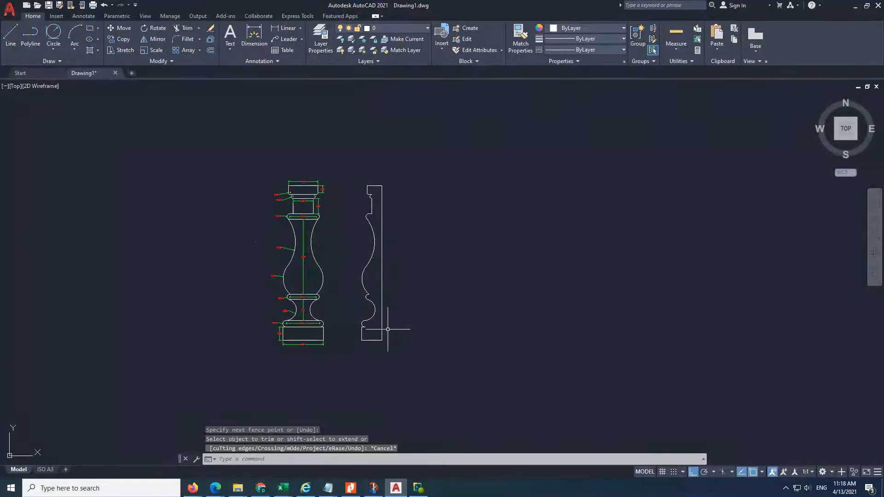
- Select the entire half profile
{"action": "left_click", "coordinate": [345, 164]}
{"action": "left_click", "coordinate": [399, 361]}
- Minimize the Notepad note and set the drawing view to SE Isometric
{"action": "left_click_drag", "start_coordinate": [144, 138], "coordinate": [413, 140]}
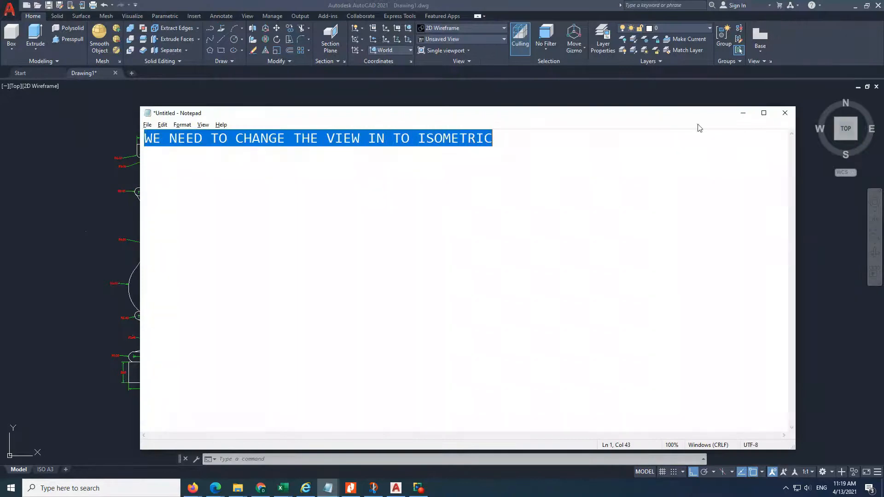
{"action": "left_click", "coordinate": [740, 118]}
{"action": "left_click", "coordinate": [475, 41]}
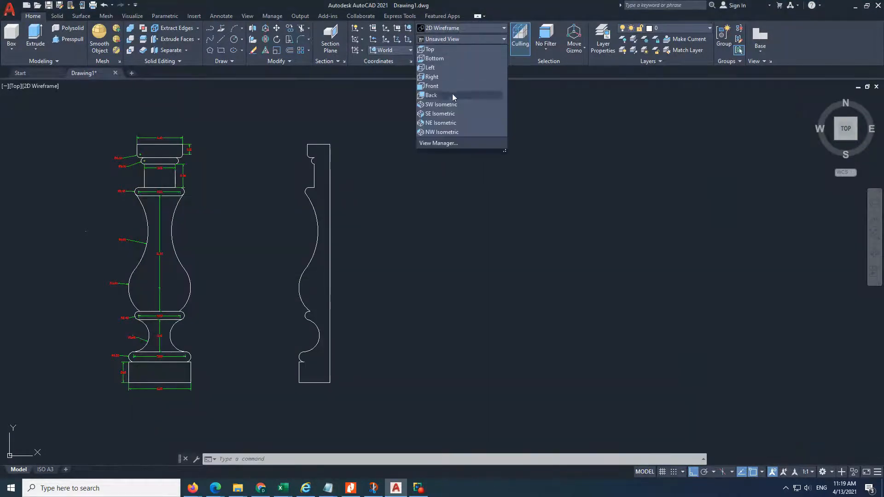
{"action": "left_click", "coordinate": [447, 114]}
{"action": "scroll", "coordinate": [363, 215], "scroll_direction": "up", "scroll_amount": 9}
{"action": "mouse_move", "coordinate": [491, 246]}
{"action": "middle_mouse_down"}
{"action": "mouse_move", "coordinate": [512, 258]}
{"action": "mouse_move", "coordinate": [361, 247]}
{"action": "middle_mouse_up"}
{"action": "scroll", "coordinate": [361, 247], "scroll_direction": "up", "scroll_amount": 2}
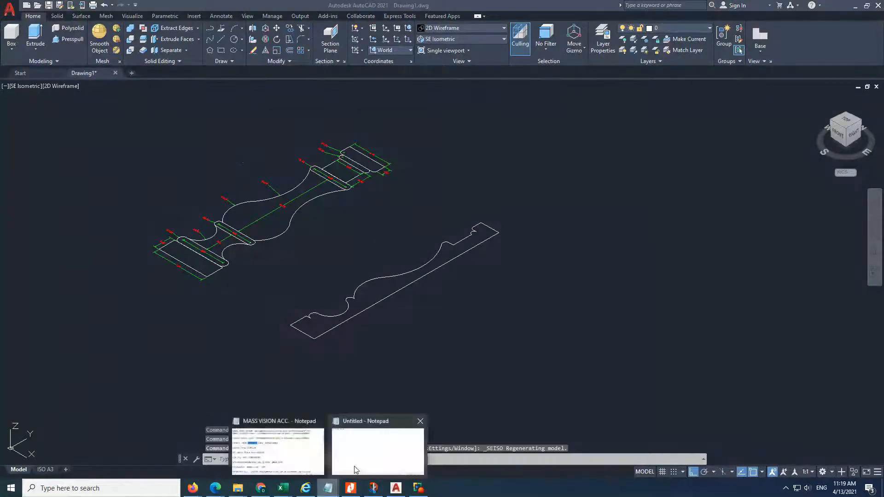
- Write a short "LETS ROTATE" note in Notepad, clear it and return to AutoCAD
{"action": "left_click", "coordinate": [357, 459]}
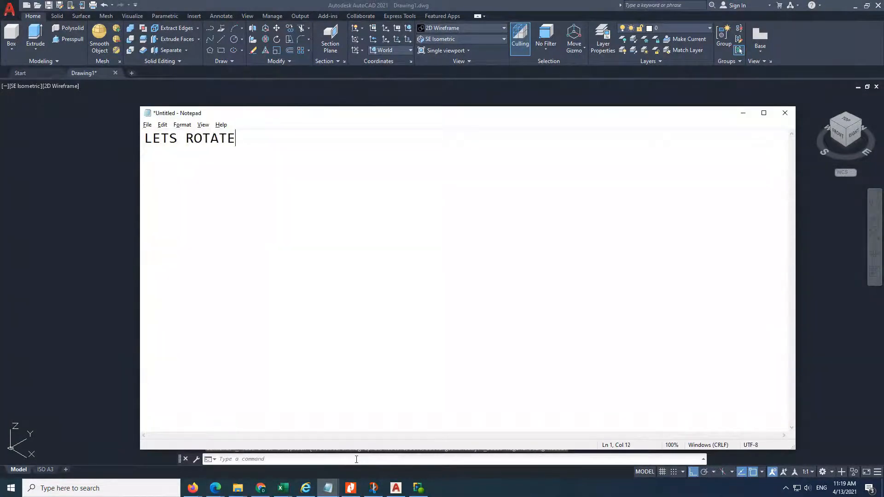
{"action": "type", "text": "ON"}
{"action": "key", "text": "ctrl+a"}
{"action": "key", "text": "BackSpace"}
{"action": "left_click", "coordinate": [117, 378]}
- Rotate the dimensioned baluster and the half profile 90° about the X axis with 3D Rotate so they stand upright
{"action": "scroll", "coordinate": [49, 161], "scroll_direction": "up", "scroll_amount": 3}
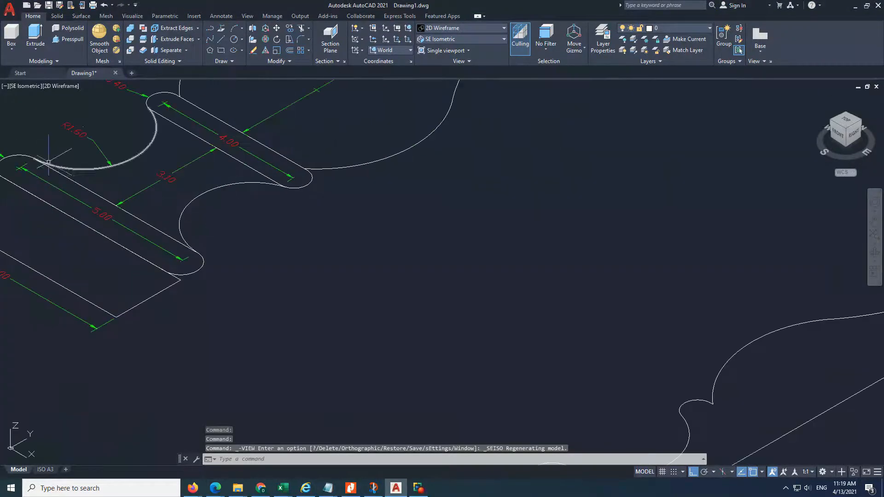
{"action": "scroll", "coordinate": [133, 202], "scroll_direction": "down", "scroll_amount": 5}
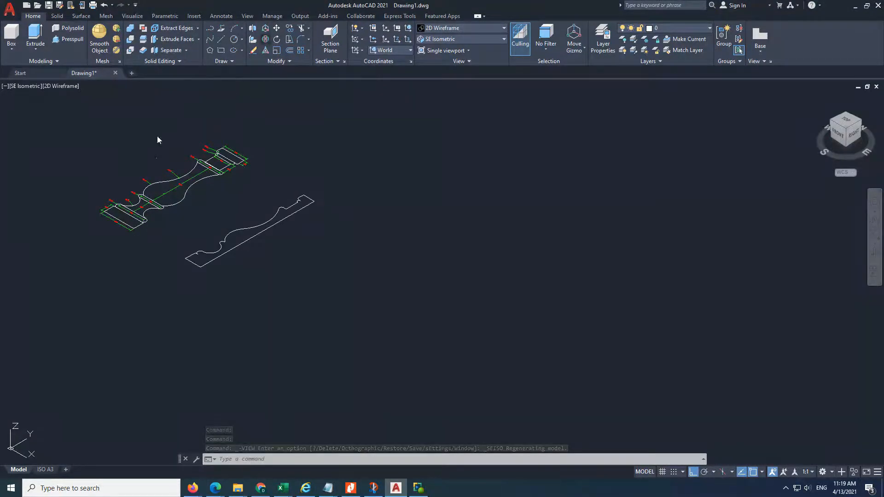
{"action": "left_click", "coordinate": [49, 129]}
{"action": "left_click", "coordinate": [345, 297]}
{"action": "key", "text": "Return"}
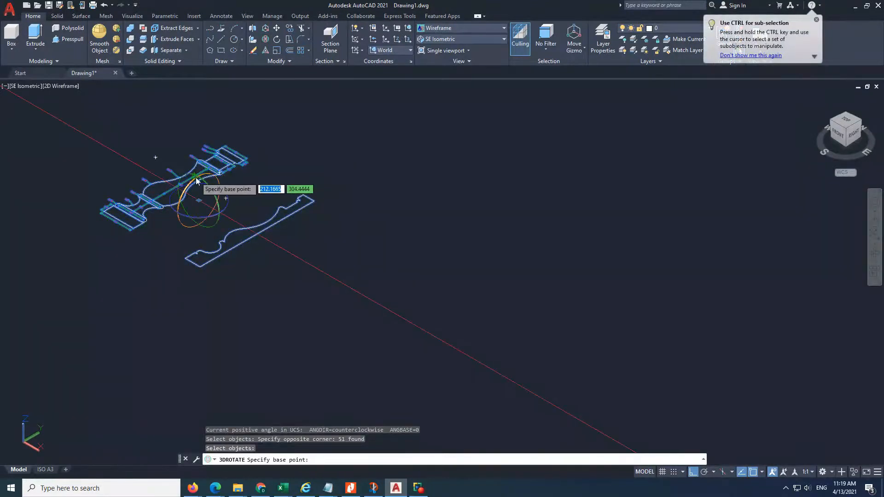
{"action": "scroll", "coordinate": [196, 178], "scroll_direction": "up", "scroll_amount": 10}
{"action": "left_click", "coordinate": [243, 337]}
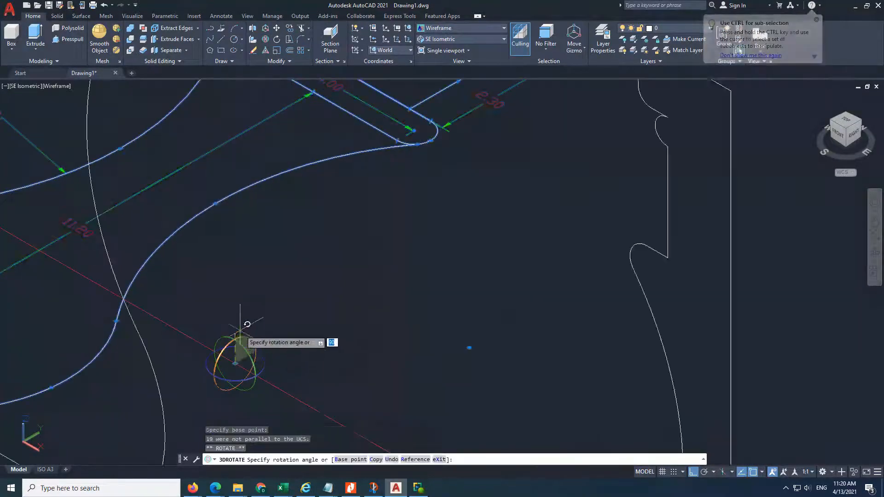
{"action": "scroll", "coordinate": [247, 324], "scroll_direction": "down", "scroll_amount": 8}
{"action": "left_click", "coordinate": [239, 140]}
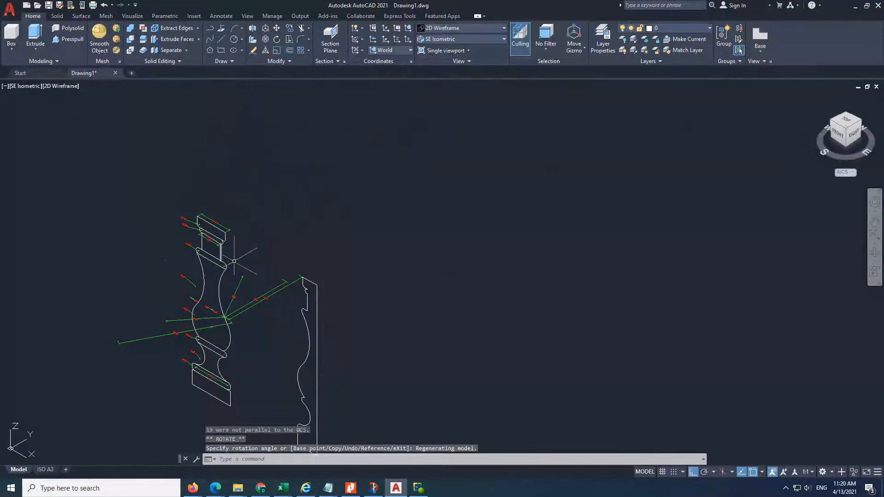
{"action": "scroll", "coordinate": [258, 300], "scroll_direction": "up", "scroll_amount": 3}
{"action": "scroll", "coordinate": [199, 232], "scroll_direction": "down", "scroll_amount": 8}
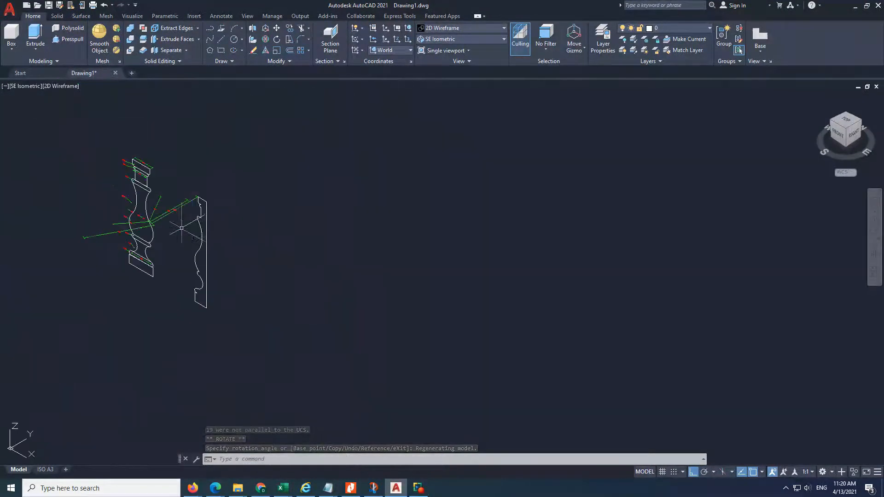
- Move the upright half profile about 68 units along the X axis, away from the dimensioned baluster
{"action": "type", "text": "m"}
{"action": "key", "text": "Return"}
{"action": "left_click", "coordinate": [199, 233]}
{"action": "key", "text": "Return"}
{"action": "left_click", "coordinate": [151, 262]}
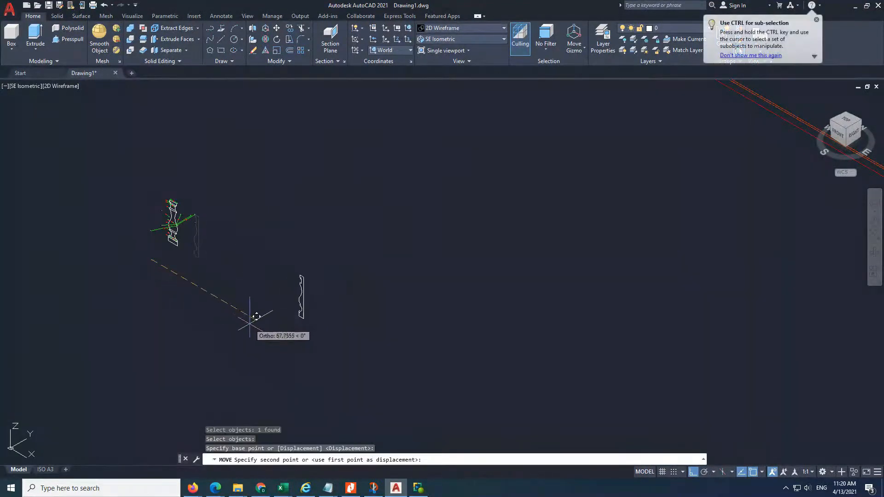
{"action": "left_click", "coordinate": [255, 318]}
{"action": "scroll", "coordinate": [293, 319], "scroll_direction": "up", "scroll_amount": 7}
{"action": "middle_click_drag", "start_coordinate": [318, 291], "coordinate": [246, 291]}
- Write the note "COMMAND NOW REVOLVE" in Notepad, select its text and return to AutoCAD
{"action": "left_click", "coordinate": [328, 488]}
{"action": "type", "text": "COMMAND NOW REVOLVE"}
{"action": "key", "text": "ctrl+a"}
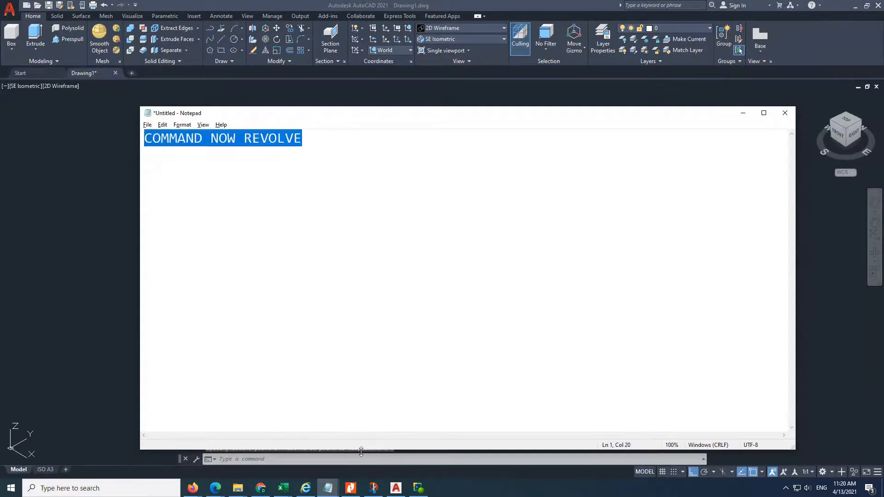
{"action": "key", "text": "alt+Tab"}
- Revolve the half profile 360° about its straight vertical edge to create the solid baluster
{"action": "type", "text": "REV"}
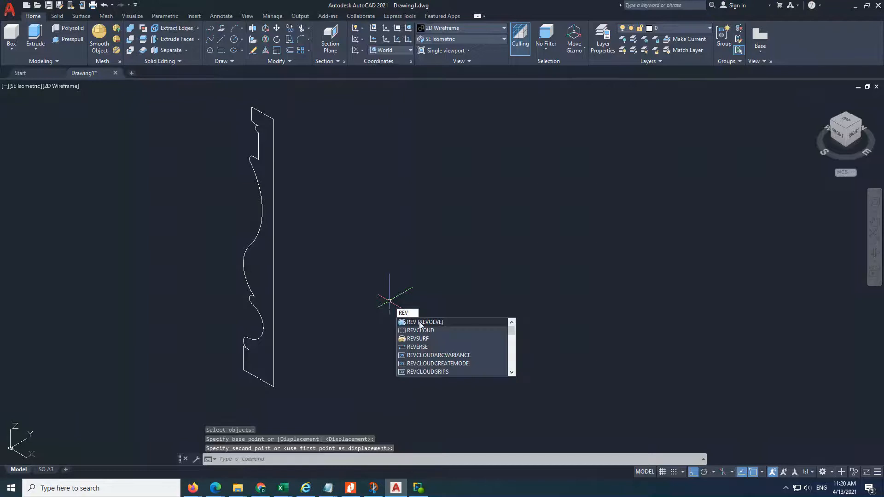
{"action": "left_click", "coordinate": [420, 323]}
{"action": "left_click", "coordinate": [273, 376]}
{"action": "key", "text": "Return"}
{"action": "left_click", "coordinate": [274, 387]}
{"action": "left_click", "coordinate": [274, 118]}
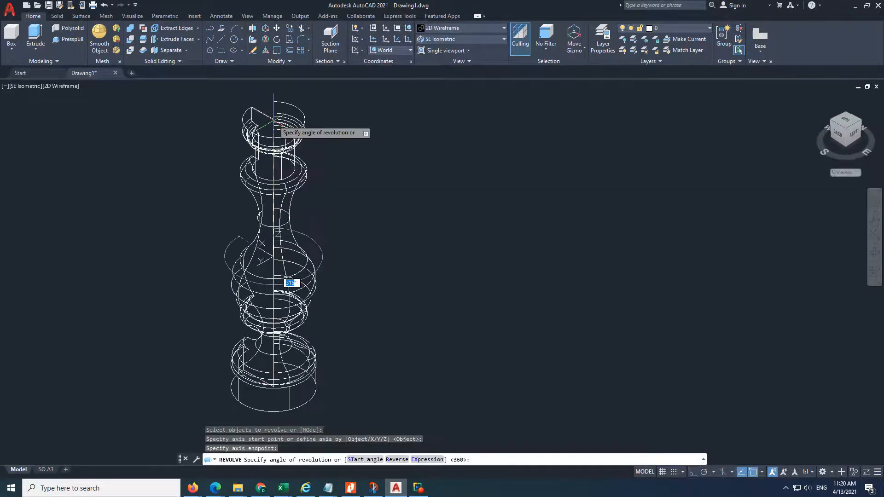
{"action": "type", "text": "360"}
{"action": "key", "text": "Return"}
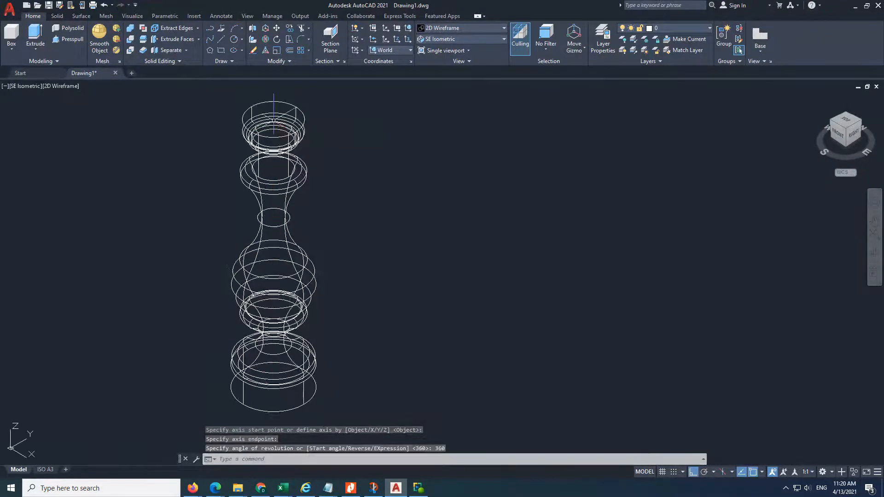
- Write the note "AND THEN 360 FOR DEGREE ROTATION" in Notepad, replace it with another short note, clear it and return to AutoCAD
{"action": "left_click", "coordinate": [368, 457]}
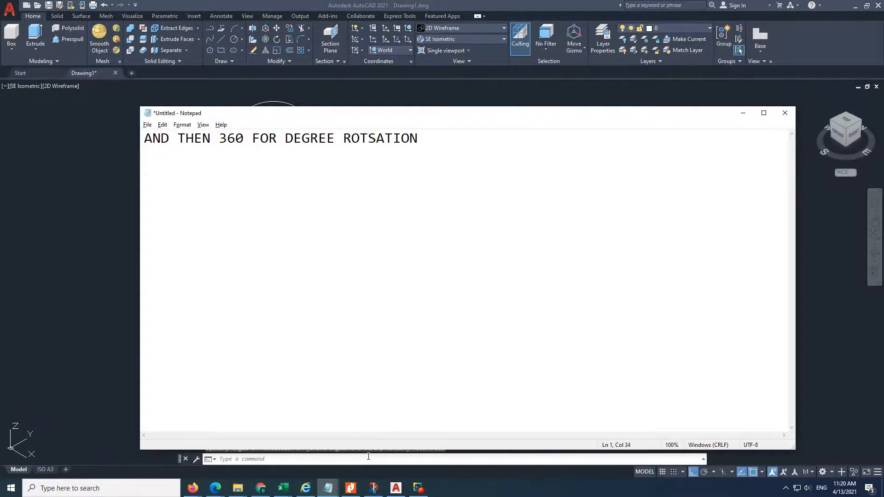
{"action": "key", "text": "BackSpace"}
{"action": "key", "text": "ctrl+a"}
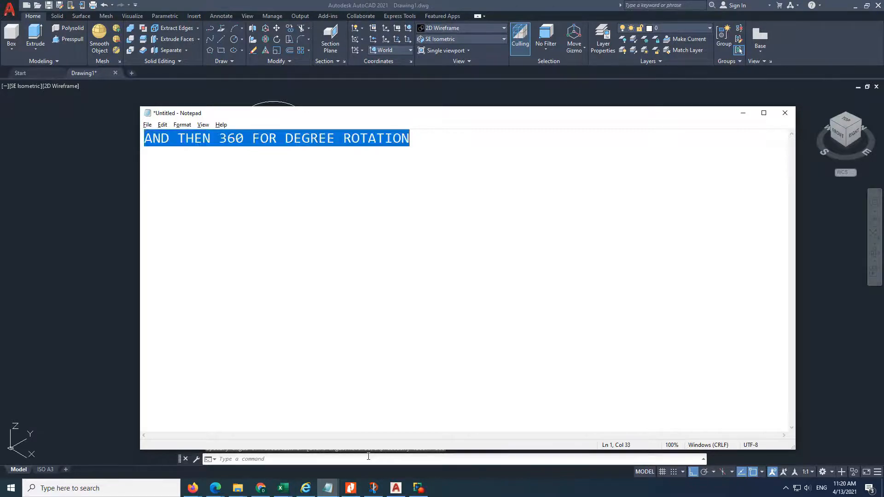
{"action": "key", "text": "BackSpace"}
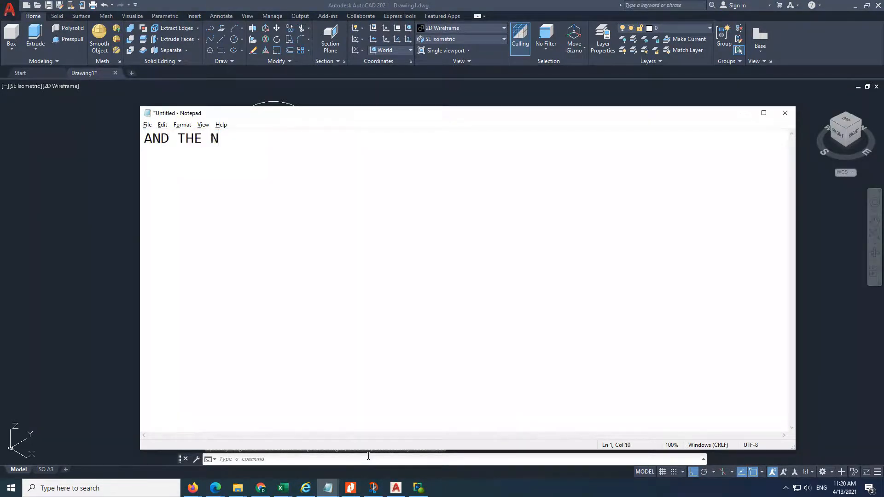
{"action": "type", "text": "NISH"}
{"action": "key", "text": "ctrl+a"}
{"action": "key", "text": "alt+Tab"}
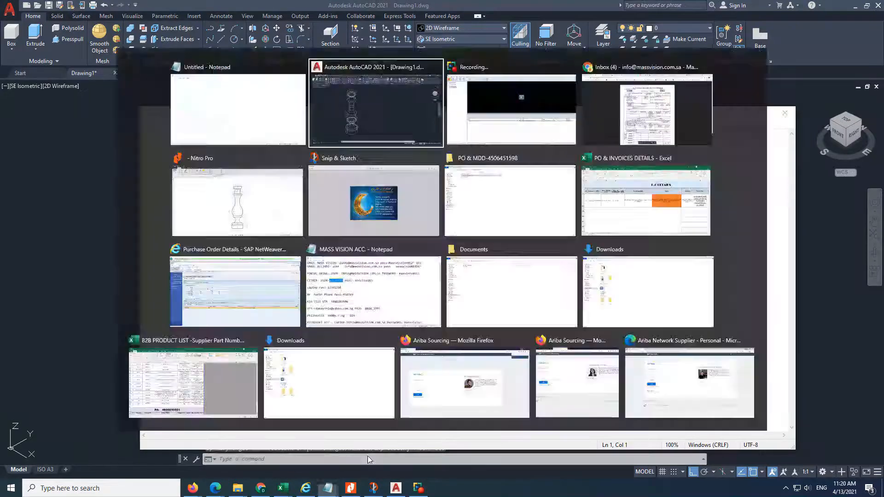
- Set the visual style to Shaded with edges and switch the workspace to 3D Basics
{"action": "left_click", "coordinate": [439, 30]}
{"action": "left_click", "coordinate": [470, 78]}
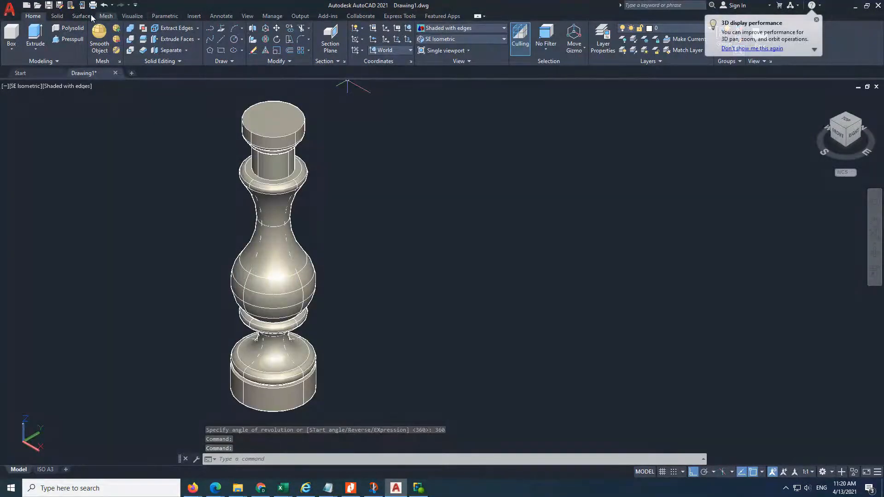
{"action": "left_click", "coordinate": [106, 17]}
{"action": "left_click", "coordinate": [822, 472]}
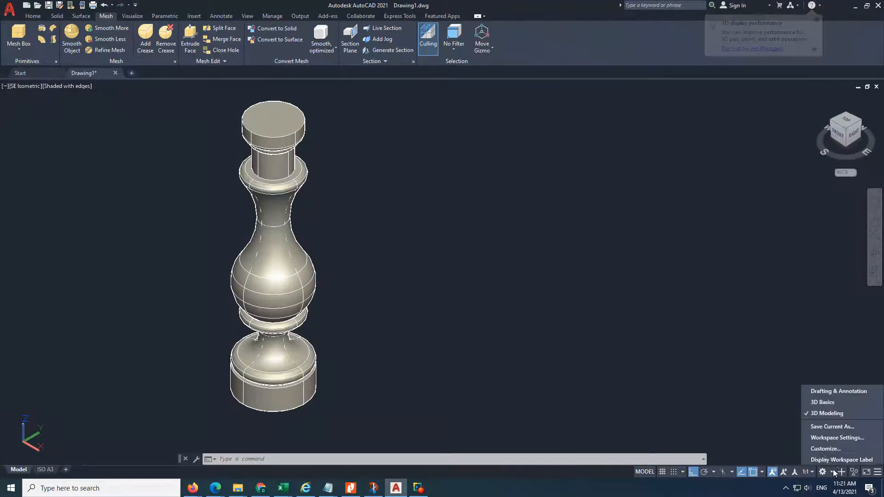
{"action": "left_click", "coordinate": [824, 399]}
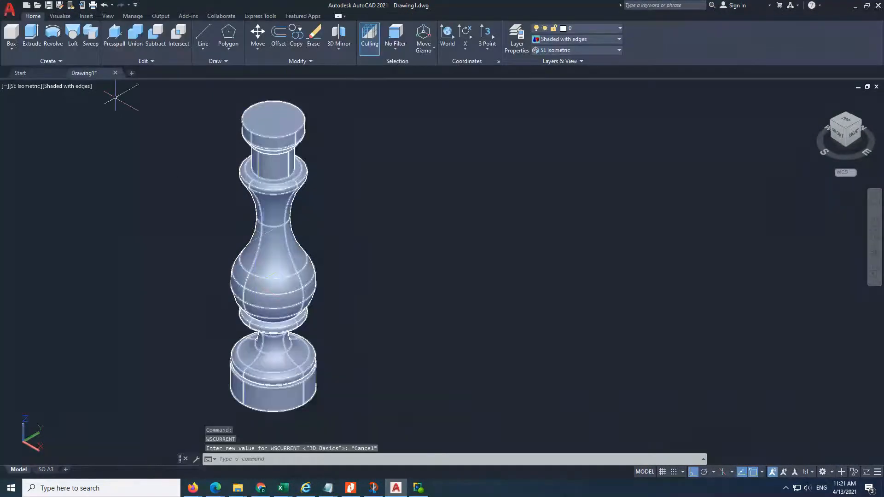
- Turn off the isoline edges on the shaded baluster solid
{"action": "left_click", "coordinate": [132, 16]}
{"action": "left_click", "coordinate": [153, 18]}
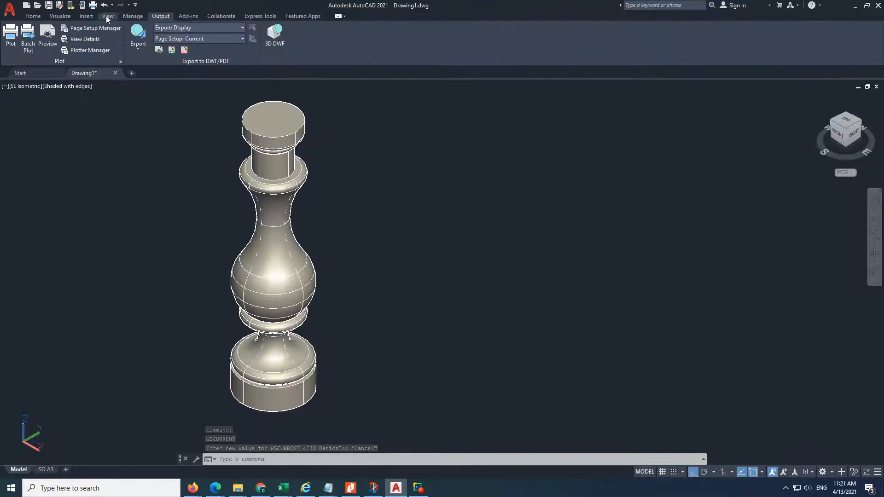
{"action": "left_click", "coordinate": [59, 16]}
{"action": "left_click", "coordinate": [177, 40]}
{"action": "left_click", "coordinate": [177, 53]}
{"action": "scroll", "coordinate": [301, 273], "scroll_direction": "down", "scroll_amount": 4}
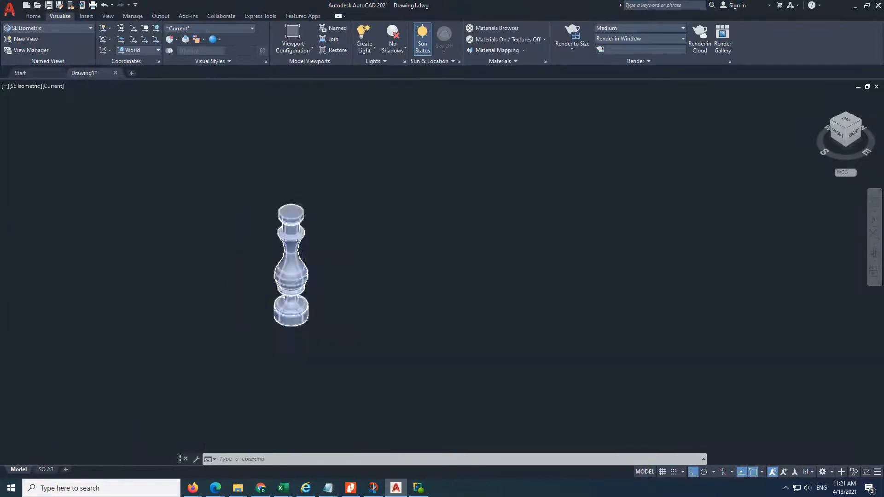
{"action": "scroll", "coordinate": [301, 278], "scroll_direction": "up", "scroll_amount": 3}
{"action": "middle_click_drag", "start_coordinate": [272, 185], "coordinate": [247, 209]}
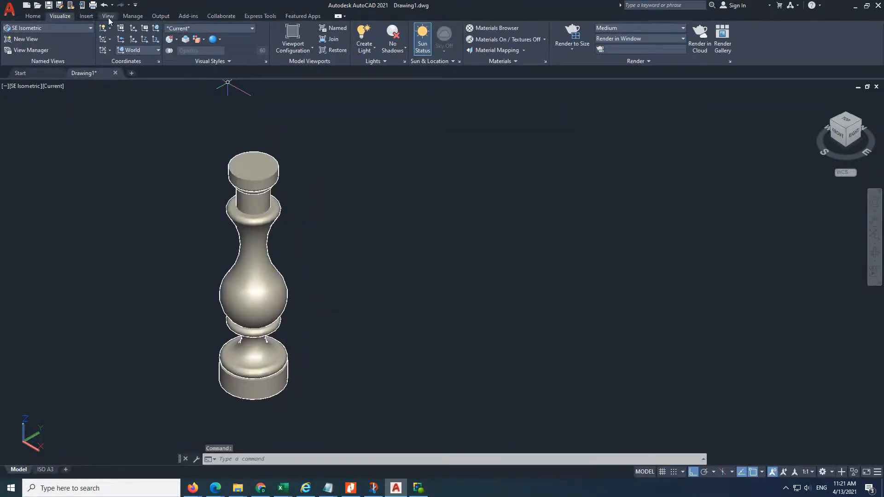
- Set the visual style of the baluster view to Conceptual
{"action": "left_click", "coordinate": [132, 16]}
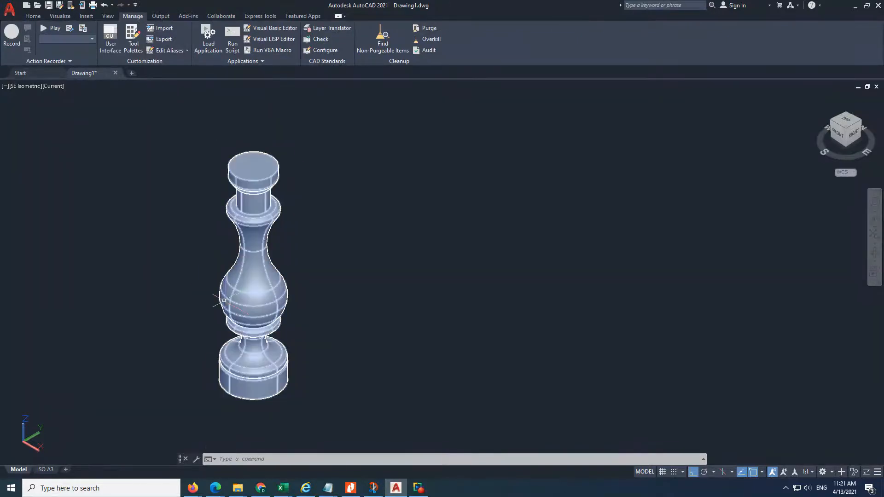
{"action": "middle_click_drag", "start_coordinate": [227, 303], "coordinate": [336, 289]}
{"action": "middle_click_drag", "start_coordinate": [405, 233], "coordinate": [394, 256]}
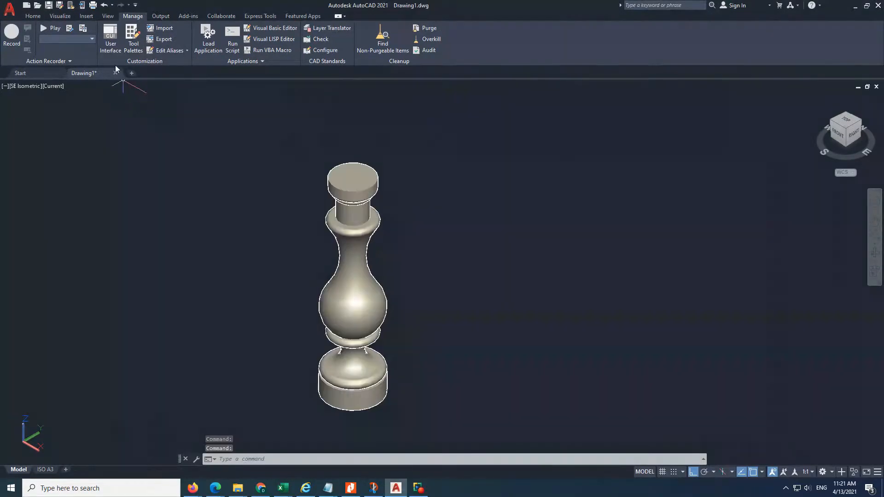
{"action": "left_click", "coordinate": [53, 18]}
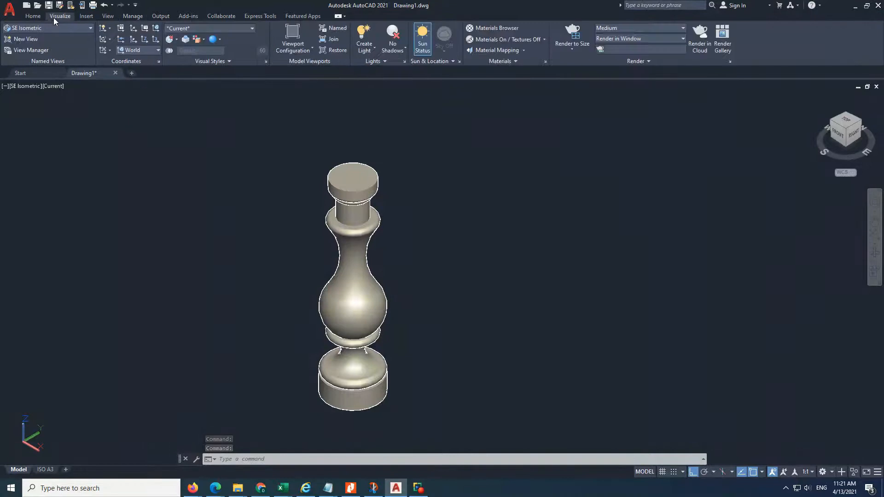
{"action": "left_click", "coordinate": [191, 28]}
{"action": "left_click", "coordinate": [231, 45]}
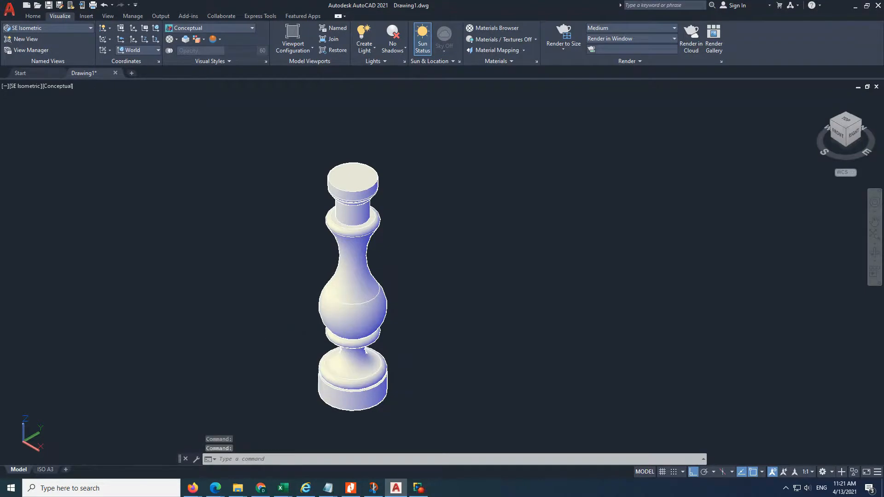
- Write a Notepad note about putting a material on the model, clear it and return to AutoCAD
{"action": "mouse_move", "coordinate": [327, 488]}
{"action": "left_click", "coordinate": [375, 445]}
{"action": "type", "text": "NOW"}
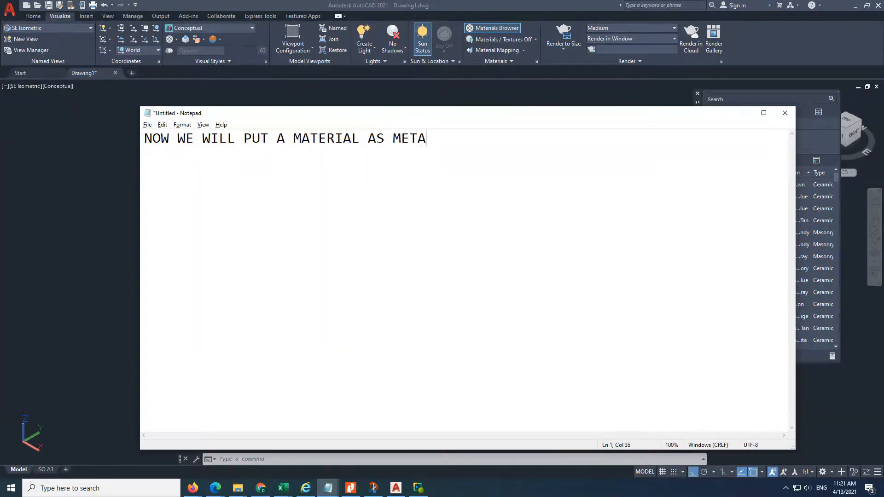
{"action": "type", "text": "D"}
{"action": "key", "text": "ctrl+a"}
{"action": "key", "text": "BackSpace"}
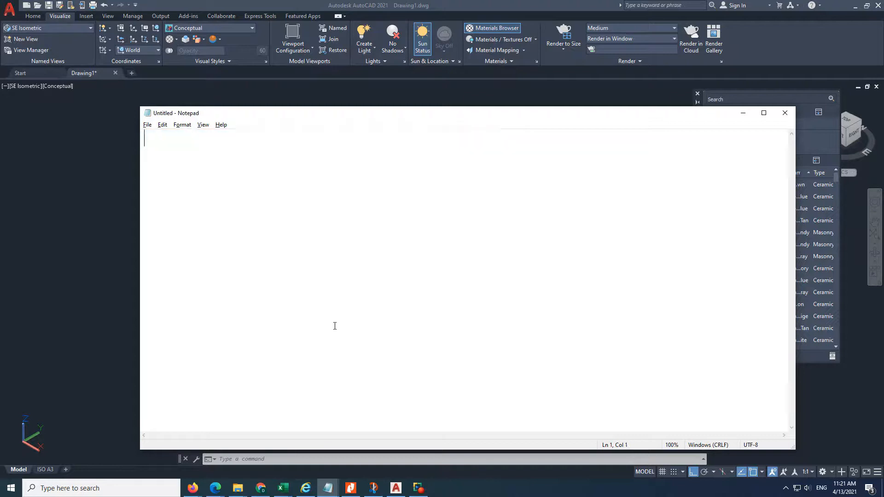
{"action": "key", "text": "alt+Tab"}
- Duplicate the Global document material, name the copy WOD and open it in the Materials Editor
{"action": "right_click", "coordinate": [714, 139]}
{"action": "left_click", "coordinate": [733, 177]}
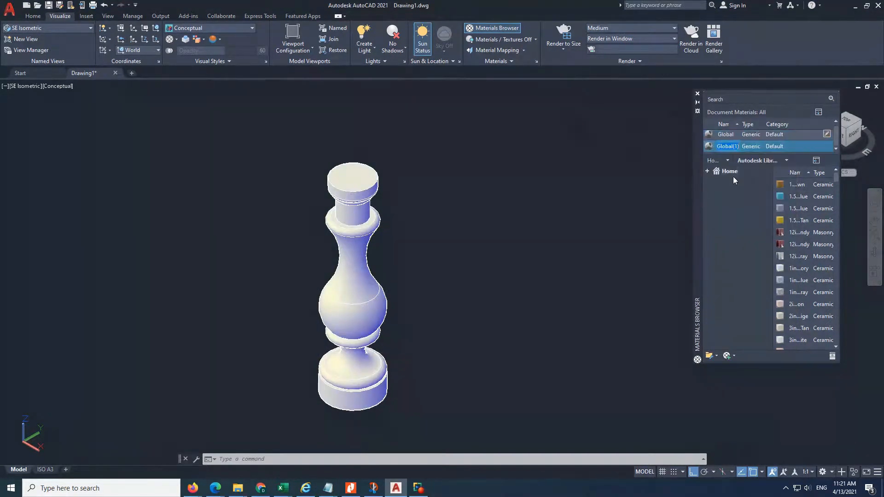
{"action": "double_click", "coordinate": [721, 146]}
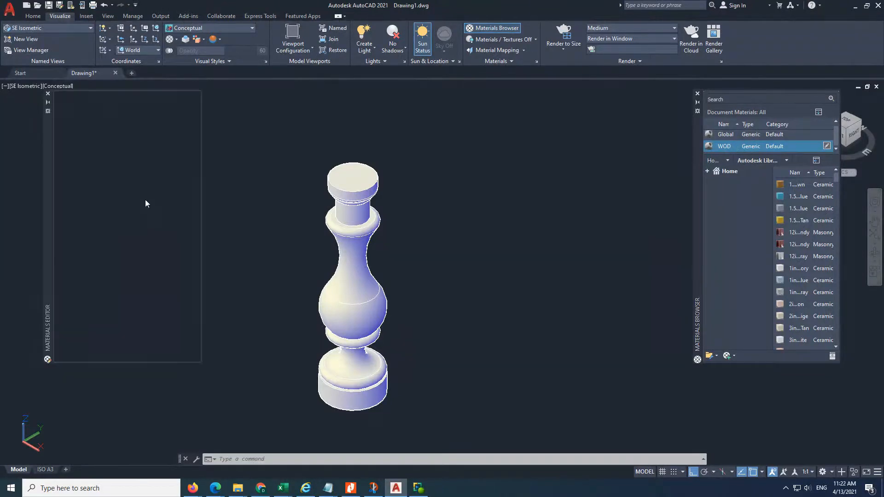
- Browse the image folders and load black.png as the WOD material's image
{"action": "left_click", "coordinate": [133, 216]}
{"action": "double_click", "coordinate": [388, 168]}
{"action": "left_click_drag", "start_coordinate": [399, 131], "coordinate": [304, 174]}
{"action": "double_click", "coordinate": [278, 214]}
{"action": "right_click", "coordinate": [342, 220]}
{"action": "mouse_move", "coordinate": [368, 226]}
{"action": "left_click", "coordinate": [465, 239]}
{"action": "scroll", "coordinate": [360, 288], "scroll_direction": "down", "scroll_amount": 5}
{"action": "scroll", "coordinate": [360, 288], "scroll_direction": "down", "scroll_amount": 5}
{"action": "scroll", "coordinate": [363, 293], "scroll_direction": "up", "scroll_amount": 5}
{"action": "double_click", "coordinate": [333, 299]}
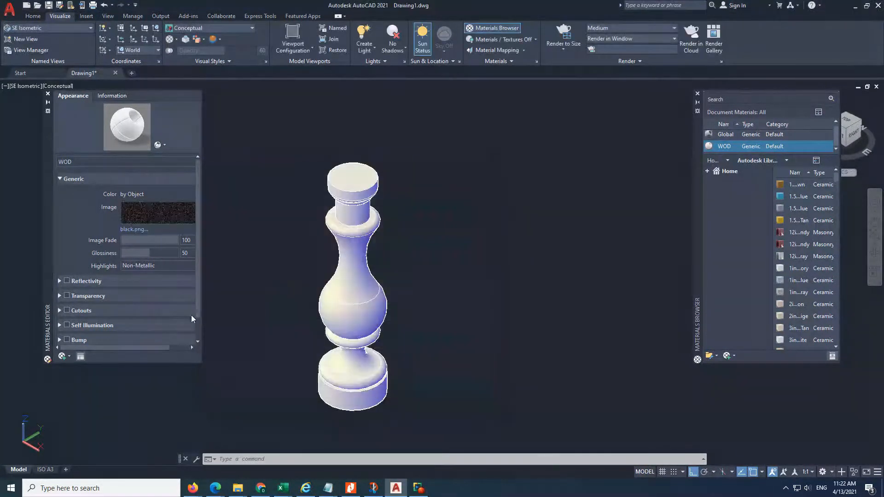
- Assign the WOD material to the baluster solid
{"action": "left_click", "coordinate": [342, 242]}
{"action": "right_click", "coordinate": [764, 146]}
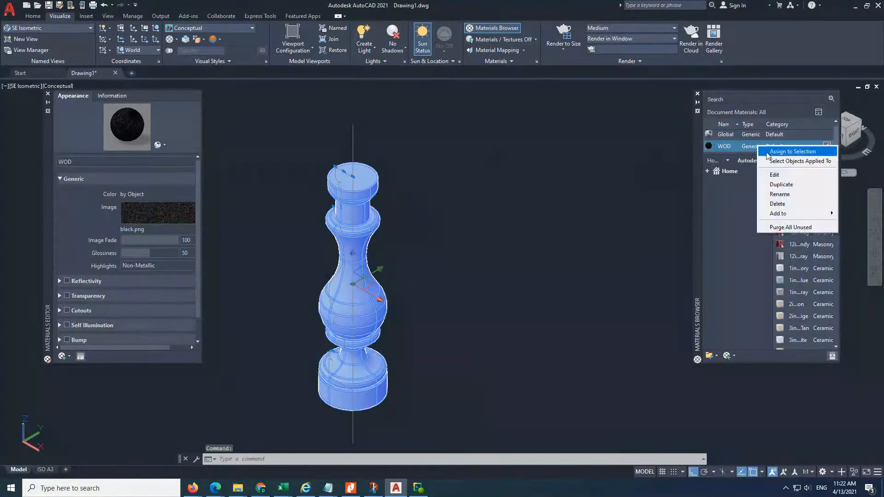
{"action": "left_click", "coordinate": [782, 152]}
{"action": "scroll", "coordinate": [353, 251], "scroll_direction": "up", "scroll_amount": 3}
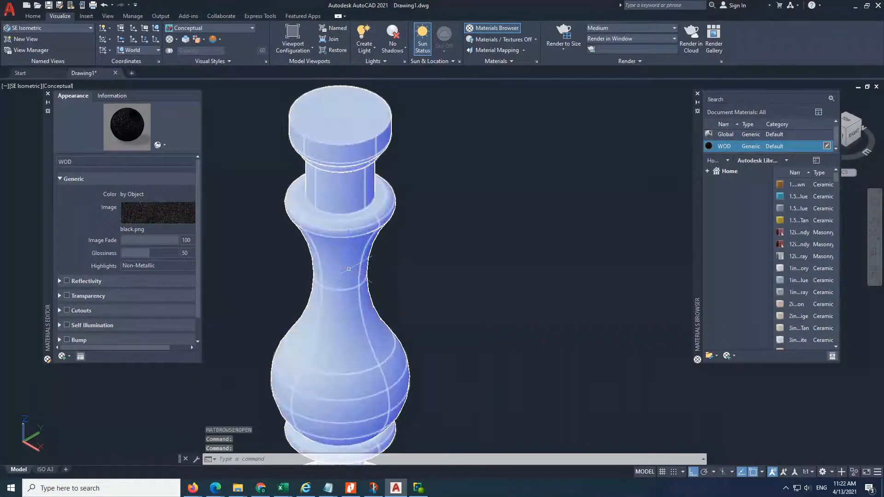
- Set the visual style to Realistic and turn off the edge lines on the baluster
{"action": "left_click", "coordinate": [231, 32]}
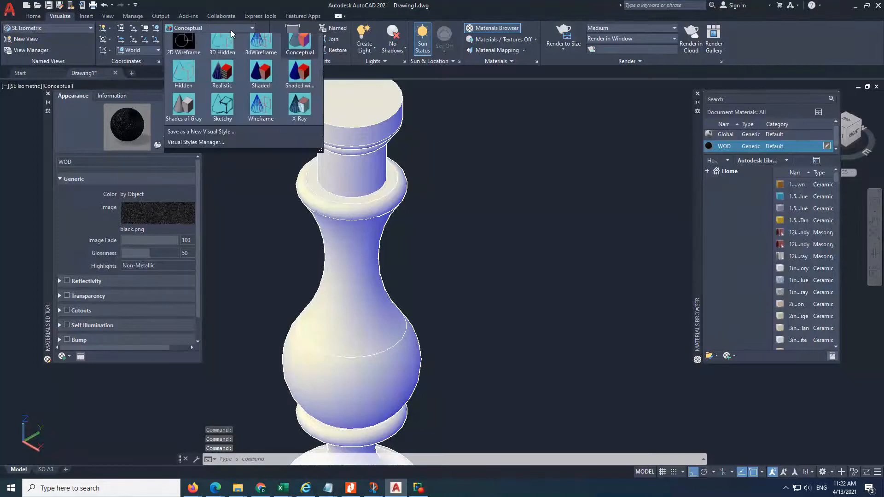
{"action": "left_click", "coordinate": [222, 82]}
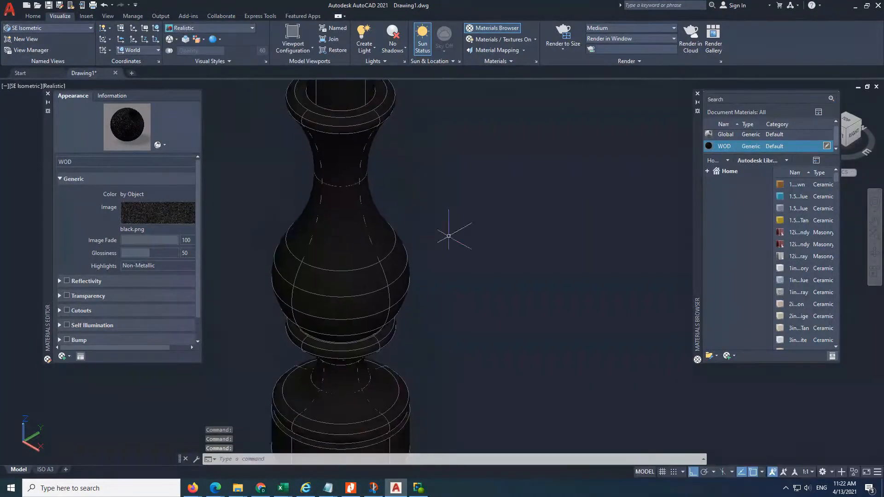
{"action": "left_click", "coordinate": [176, 40]}
{"action": "left_click", "coordinate": [191, 51]}
{"action": "scroll", "coordinate": [423, 272], "scroll_direction": "down", "scroll_amount": 5}
{"action": "scroll", "coordinate": [424, 272], "scroll_direction": "up", "scroll_amount": 2}
{"action": "middle_click_drag", "start_coordinate": [425, 272], "coordinate": [407, 270]}
- Move the Materials Browser away from the ViewCube and frame the whole baluster between the two palettes
{"action": "left_click_drag", "start_coordinate": [699, 176], "coordinate": [631, 196]}
{"action": "scroll", "coordinate": [353, 288], "scroll_direction": "down", "scroll_amount": 5}
{"action": "middle_click_drag", "start_coordinate": [353, 288], "coordinate": [433, 274]}
{"action": "scroll", "coordinate": [454, 244], "scroll_direction": "up", "scroll_amount": 3}
{"action": "scroll", "coordinate": [433, 274], "scroll_direction": "up", "scroll_amount": 3}
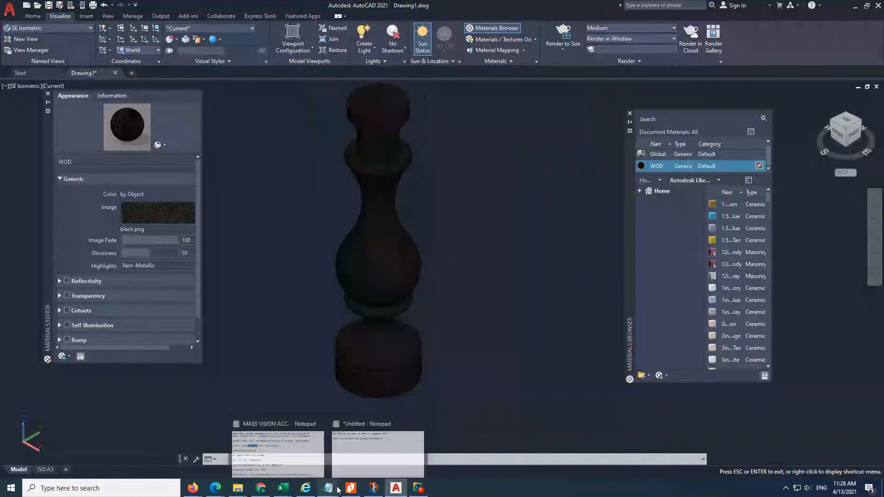
- Switch to the untitled Notepad note, highlight its two closing lines for reading and minimize Notepad
{"action": "left_click", "coordinate": [261, 449]}
{"action": "left_click_drag", "start_coordinate": [144, 138], "coordinate": [265, 140]}
{"action": "left_click_drag", "start_coordinate": [321, 142], "coordinate": [548, 145]}
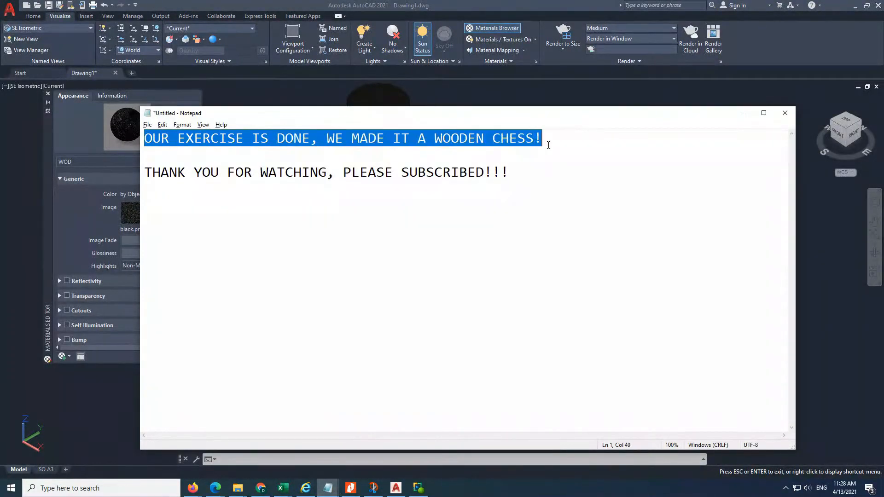
{"action": "left_click_drag", "start_coordinate": [154, 182], "coordinate": [505, 184]}
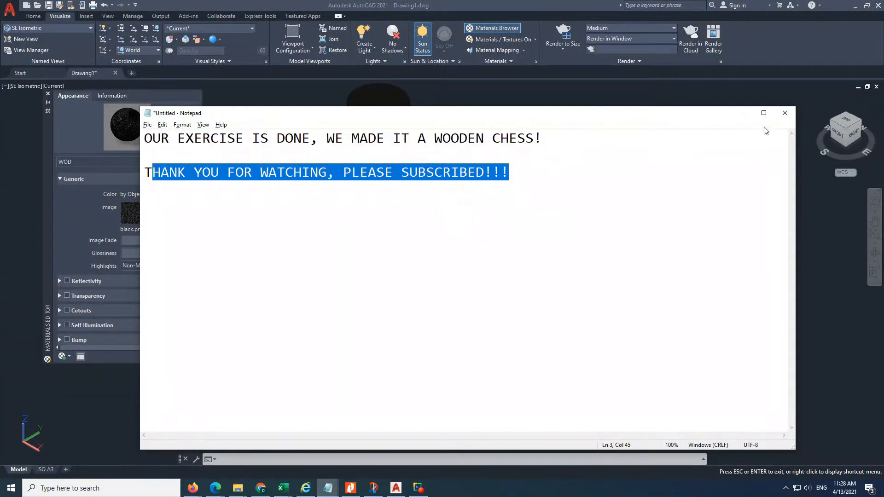
{"action": "left_click", "coordinate": [743, 114]}
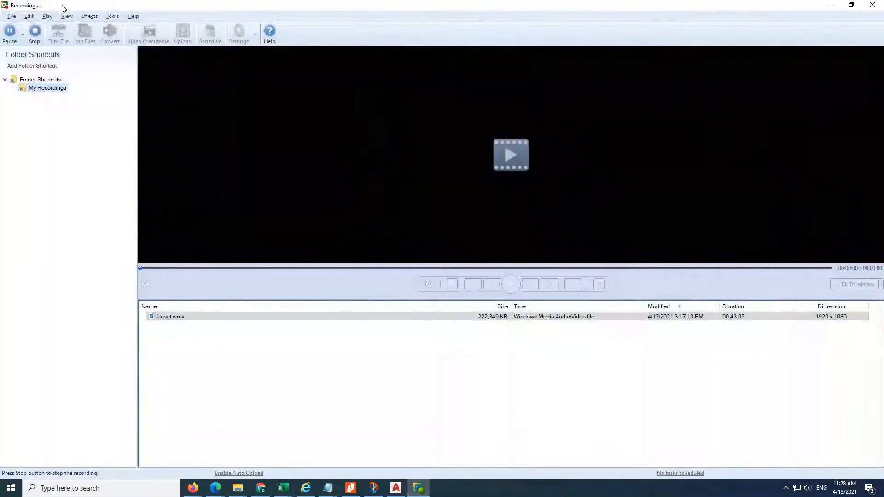